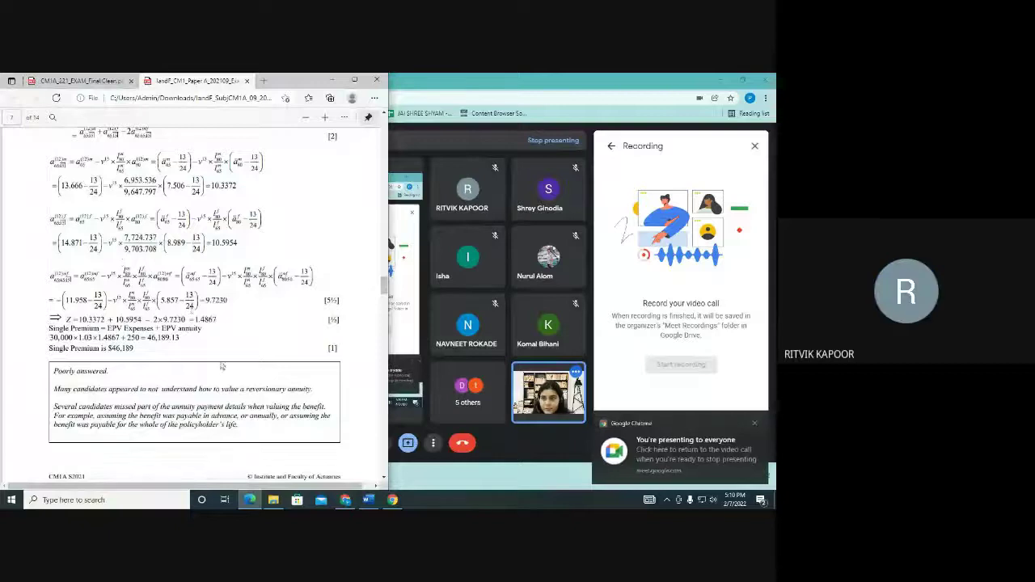
Read Questions 7 and 8 on page 4 of the exam paper, then return to the examiners' report.
{"action": "scroll", "coordinate": [216, 370], "scroll_direction": "down", "scroll_amount": 3}
{"action": "scroll", "coordinate": [217, 370], "scroll_direction": "down", "scroll_amount": 3}
{"action": "scroll", "coordinate": [217, 370], "scroll_direction": "down", "scroll_amount": 3}
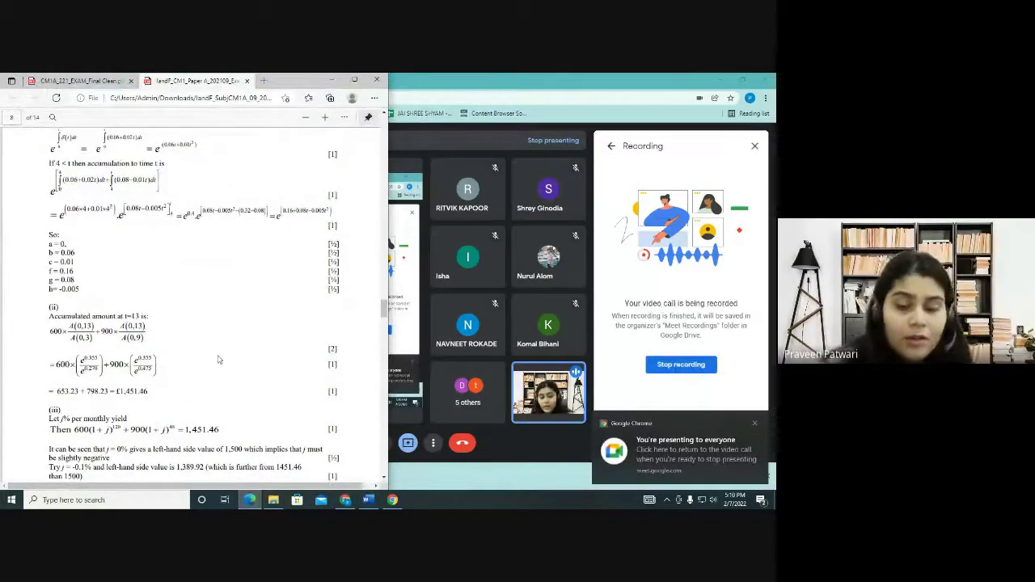
{"action": "left_click", "coordinate": [93, 81]}
{"action": "scroll", "coordinate": [203, 312], "scroll_direction": "down", "scroll_amount": 3}
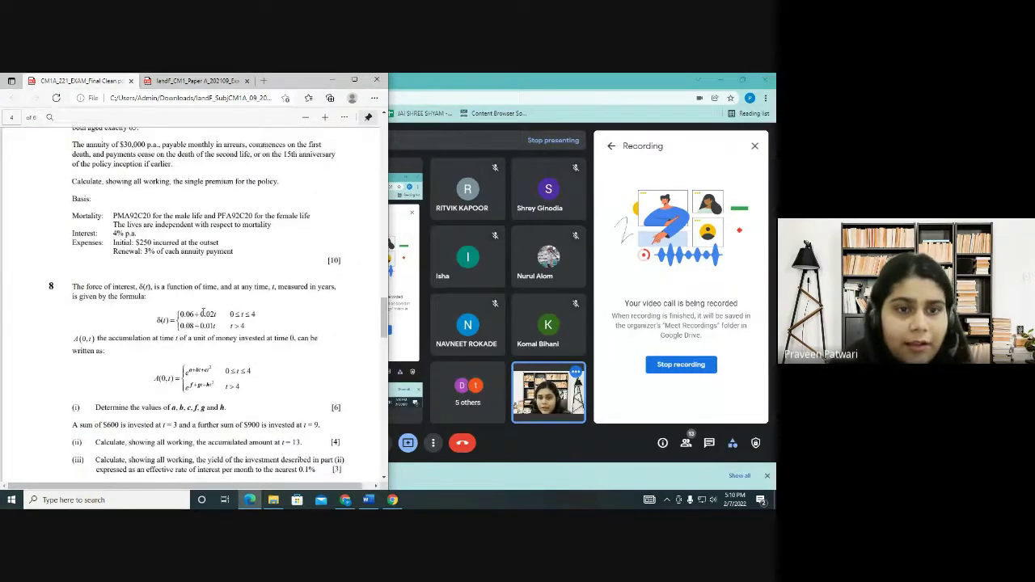
{"action": "scroll", "coordinate": [208, 317], "scroll_direction": "up", "scroll_amount": 2}
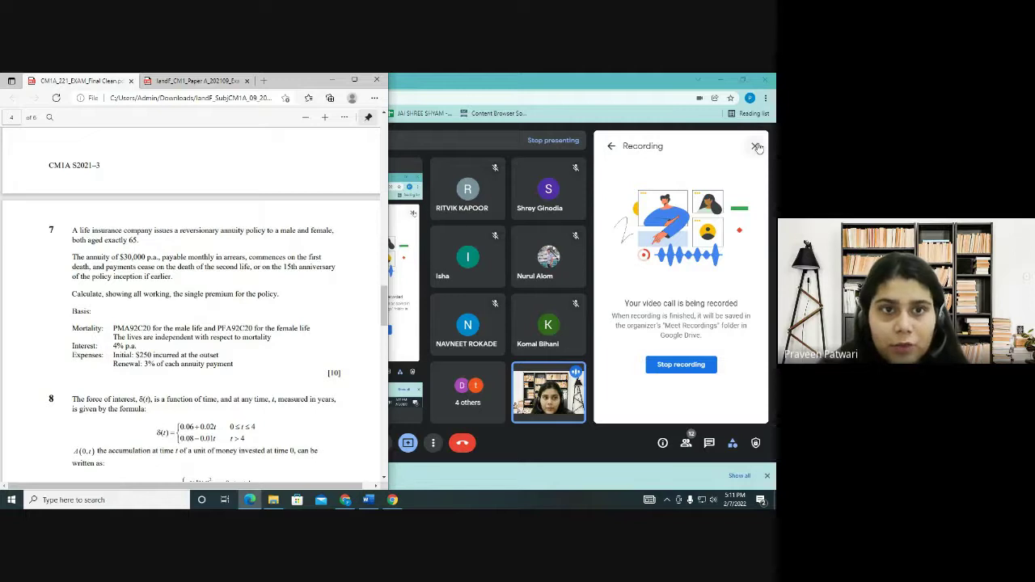
{"action": "scroll", "coordinate": [166, 368], "scroll_direction": "down", "scroll_amount": 2}
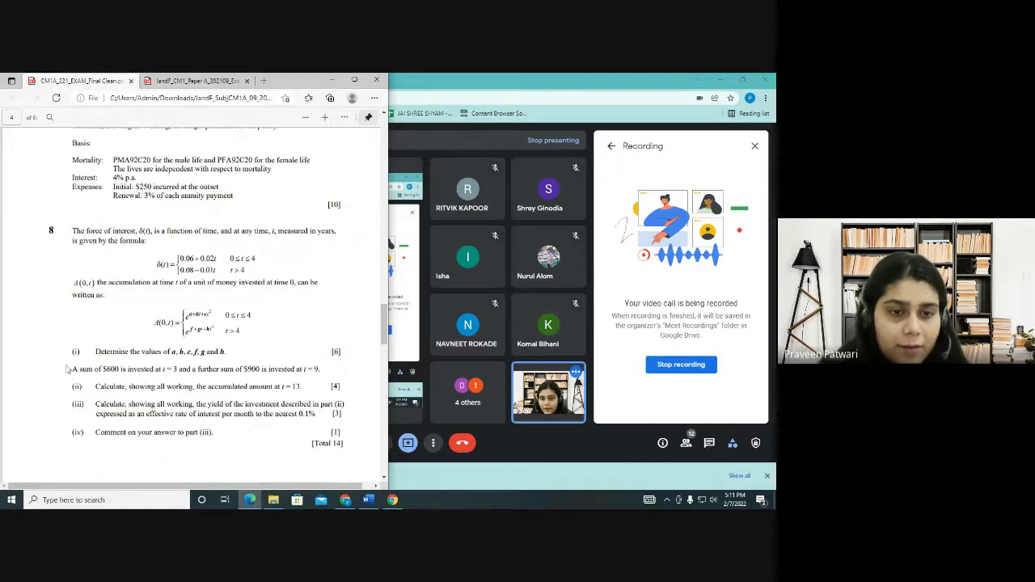
{"action": "left_click", "coordinate": [180, 83]}
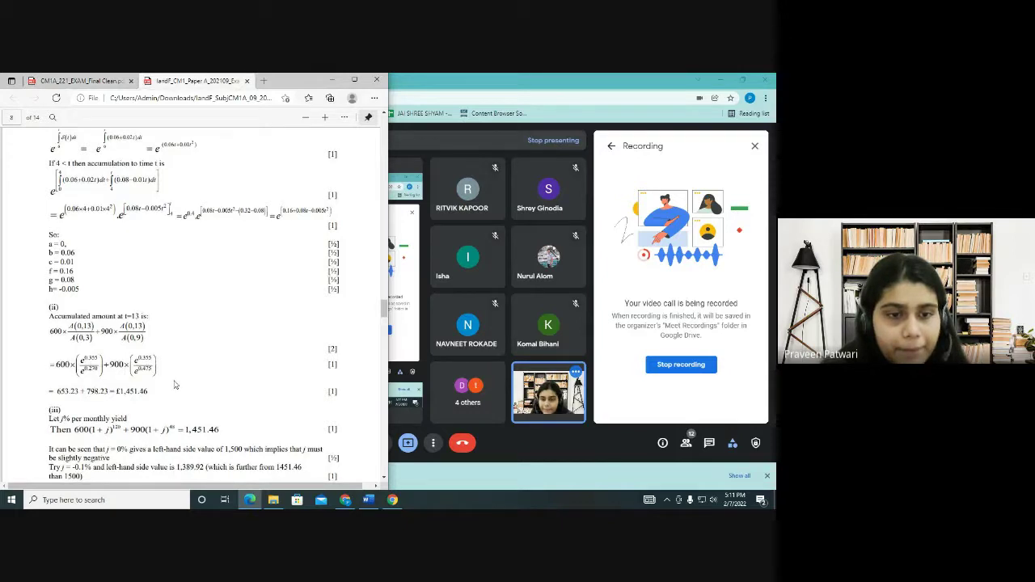
Scroll the examiners' report through the Question 8 solutions.
{"action": "scroll", "coordinate": [174, 385], "scroll_direction": "down", "scroll_amount": 2}
{"action": "scroll", "coordinate": [174, 385], "scroll_direction": "down", "scroll_amount": 1}
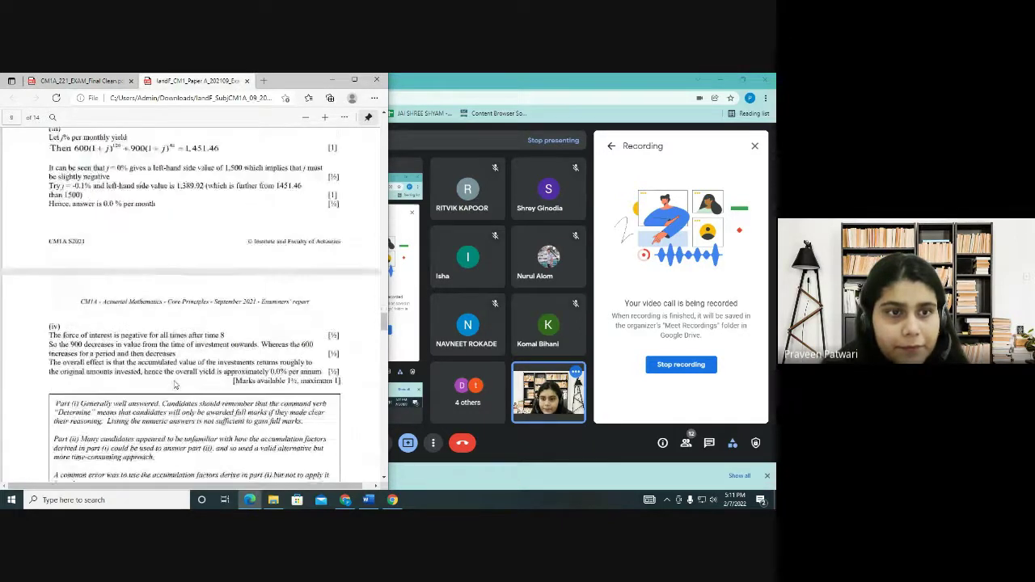
{"action": "scroll", "coordinate": [174, 385], "scroll_direction": "up", "scroll_amount": 1}
{"action": "scroll", "coordinate": [174, 385], "scroll_direction": "down", "scroll_amount": 3}
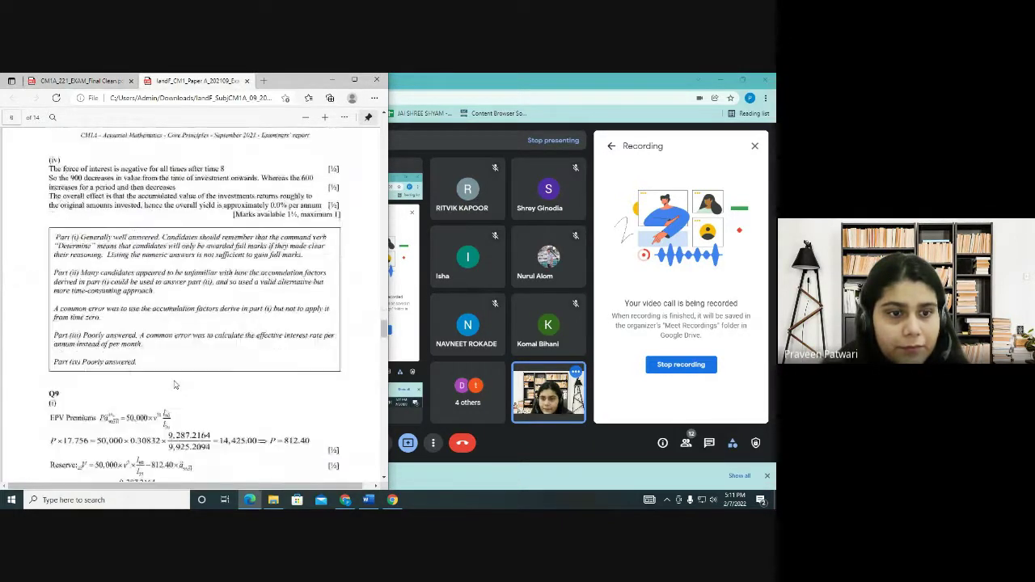
{"action": "scroll", "coordinate": [173, 384], "scroll_direction": "down", "scroll_amount": 3}
{"action": "scroll", "coordinate": [174, 385], "scroll_direction": "down", "scroll_amount": 3}
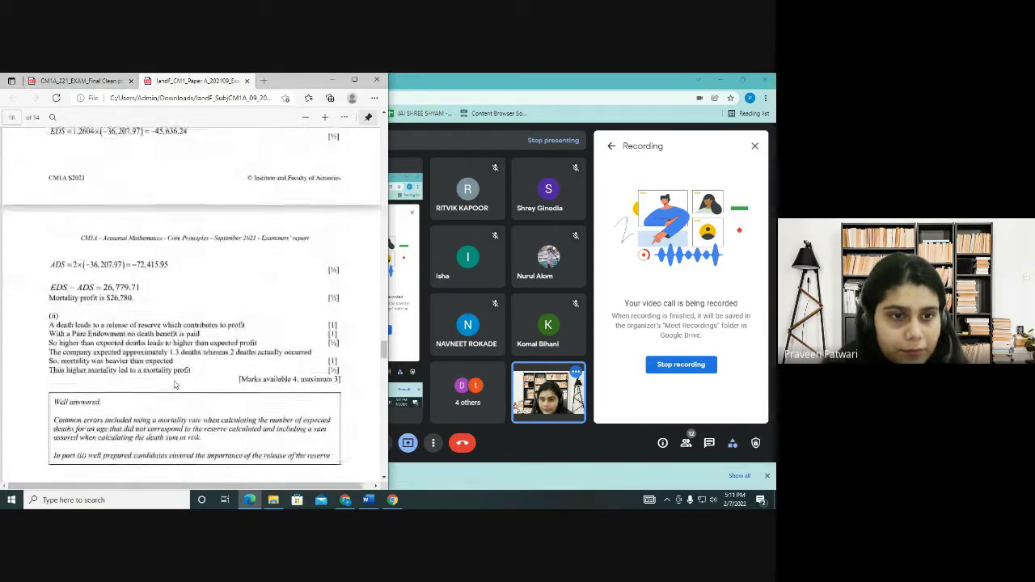
{"action": "scroll", "coordinate": [174, 385], "scroll_direction": "down", "scroll_amount": 1}
{"action": "scroll", "coordinate": [174, 381], "scroll_direction": "up", "scroll_amount": 2}
{"action": "scroll", "coordinate": [174, 381], "scroll_direction": "up", "scroll_amount": 3}
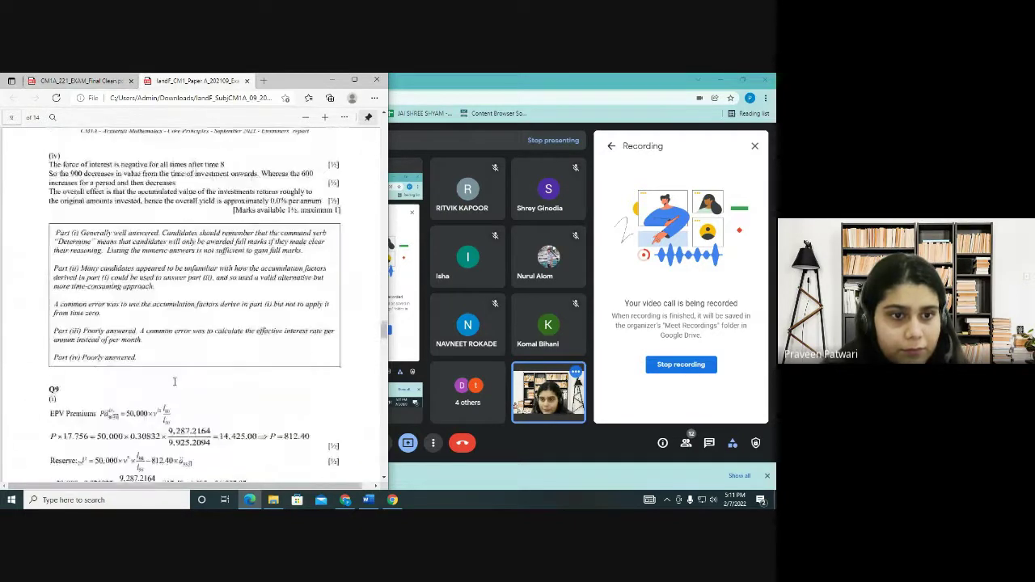
{"action": "scroll", "coordinate": [174, 381], "scroll_direction": "down", "scroll_amount": 3}
{"action": "scroll", "coordinate": [174, 381], "scroll_direction": "down", "scroll_amount": 3}
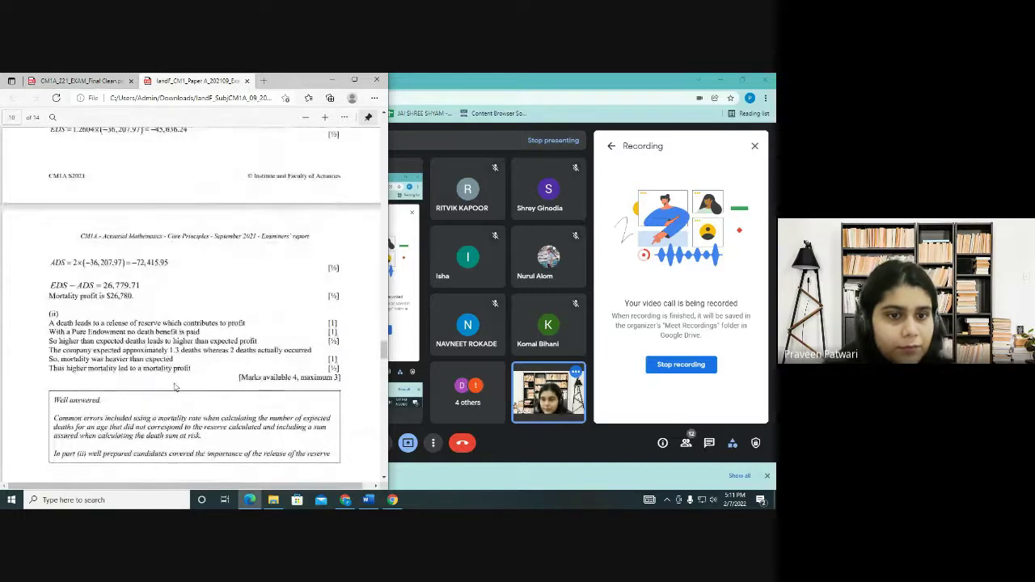
{"action": "scroll", "coordinate": [173, 381], "scroll_direction": "down", "scroll_amount": 3}
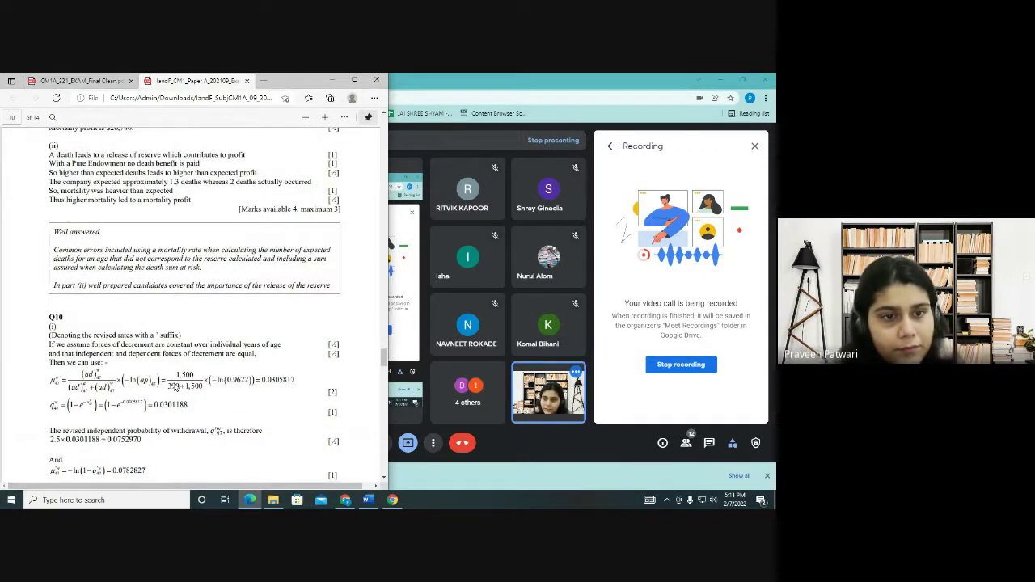
Read on to Question 11's $38,537 reserve on page 13, then bring back the Meet call without the Recording panel.
{"action": "scroll", "coordinate": [174, 388], "scroll_direction": "down", "scroll_amount": 4}
{"action": "scroll", "coordinate": [174, 388], "scroll_direction": "down", "scroll_amount": 1}
{"action": "scroll", "coordinate": [174, 389], "scroll_direction": "down", "scroll_amount": 3}
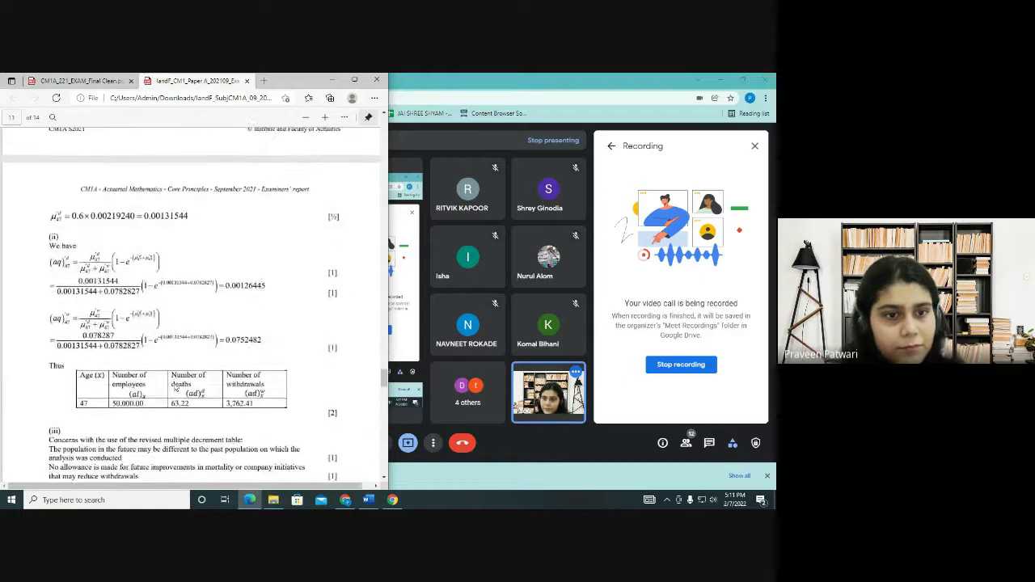
{"action": "scroll", "coordinate": [174, 389], "scroll_direction": "down", "scroll_amount": 3}
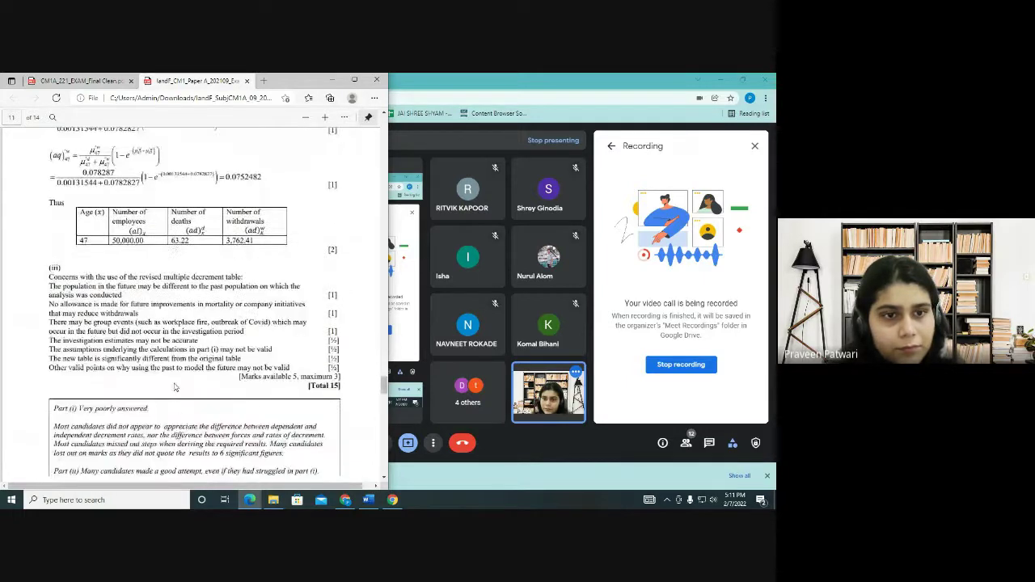
{"action": "scroll", "coordinate": [174, 388], "scroll_direction": "down", "scroll_amount": 2}
{"action": "scroll", "coordinate": [174, 388], "scroll_direction": "down", "scroll_amount": 4}
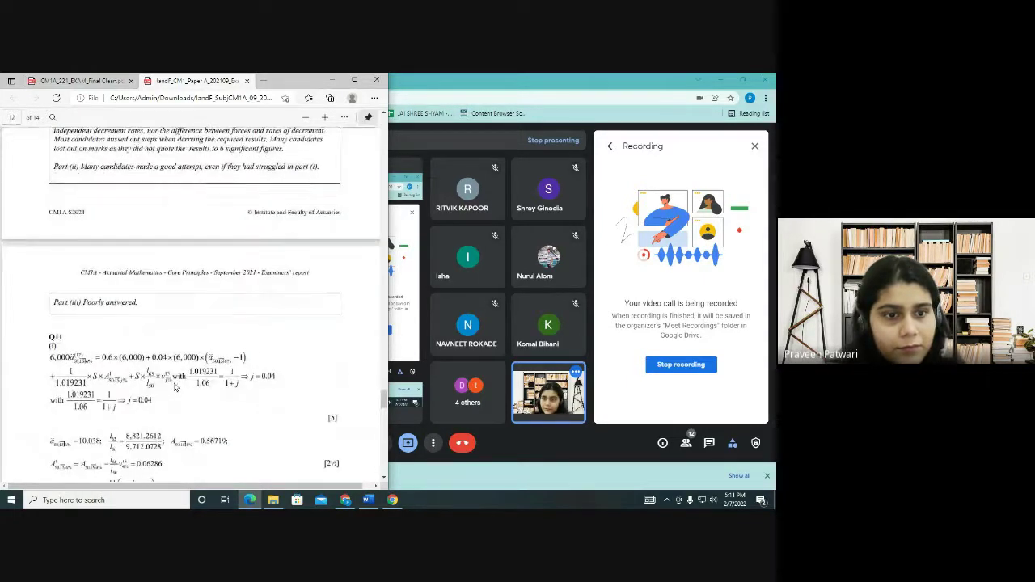
{"action": "scroll", "coordinate": [174, 388], "scroll_direction": "down", "scroll_amount": 3}
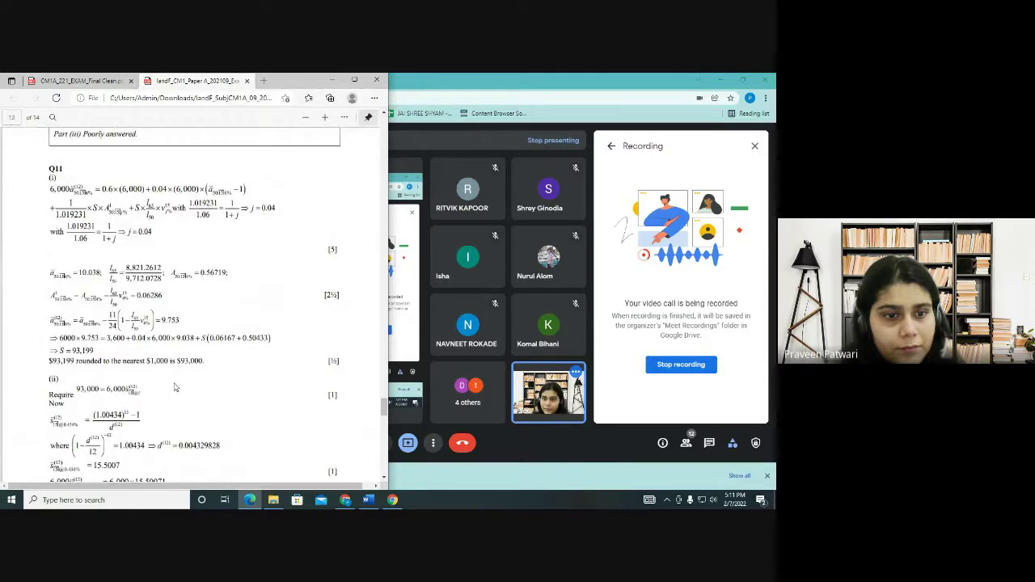
{"action": "scroll", "coordinate": [173, 388], "scroll_direction": "down", "scroll_amount": 2}
{"action": "scroll", "coordinate": [173, 388], "scroll_direction": "down", "scroll_amount": 2}
{"action": "scroll", "coordinate": [174, 388], "scroll_direction": "down", "scroll_amount": 3}
{"action": "scroll", "coordinate": [173, 388], "scroll_direction": "down", "scroll_amount": 1}
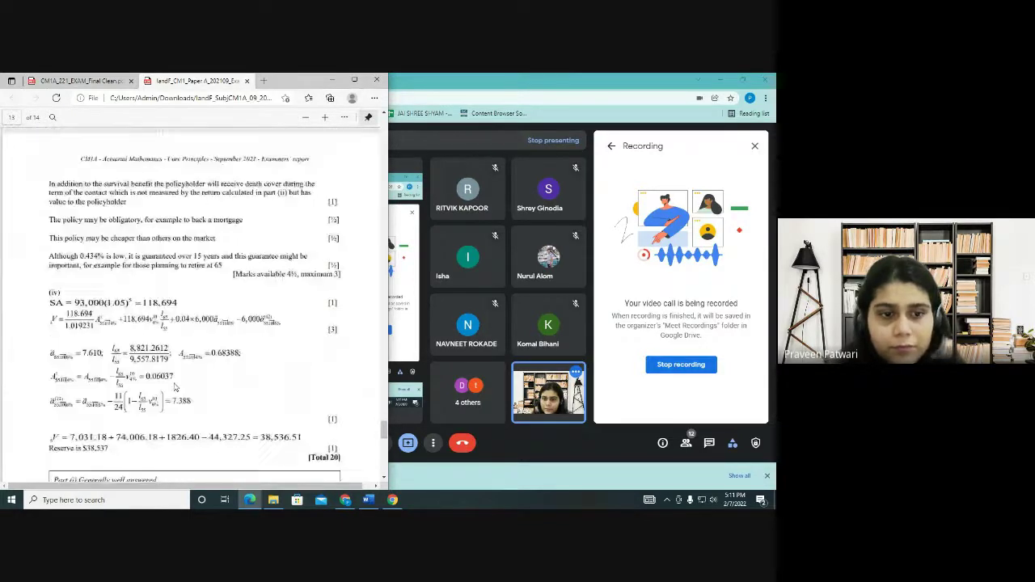
{"action": "left_click", "coordinate": [755, 146]}
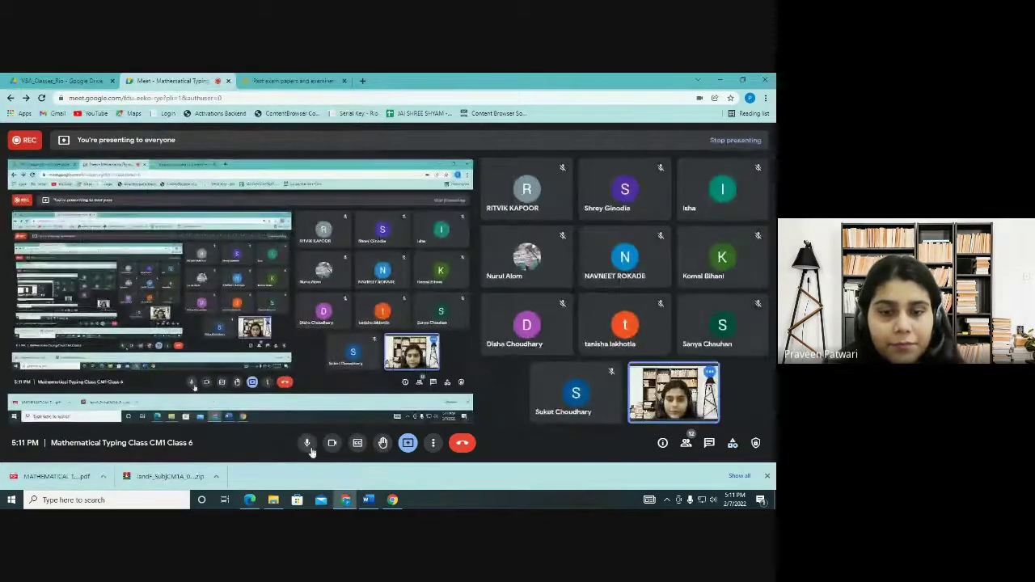
Turn off the camera, scroll the report to its end, and switch to the exam paper tab.
{"action": "left_click", "coordinate": [332, 442]}
{"action": "left_click", "coordinate": [257, 501]}
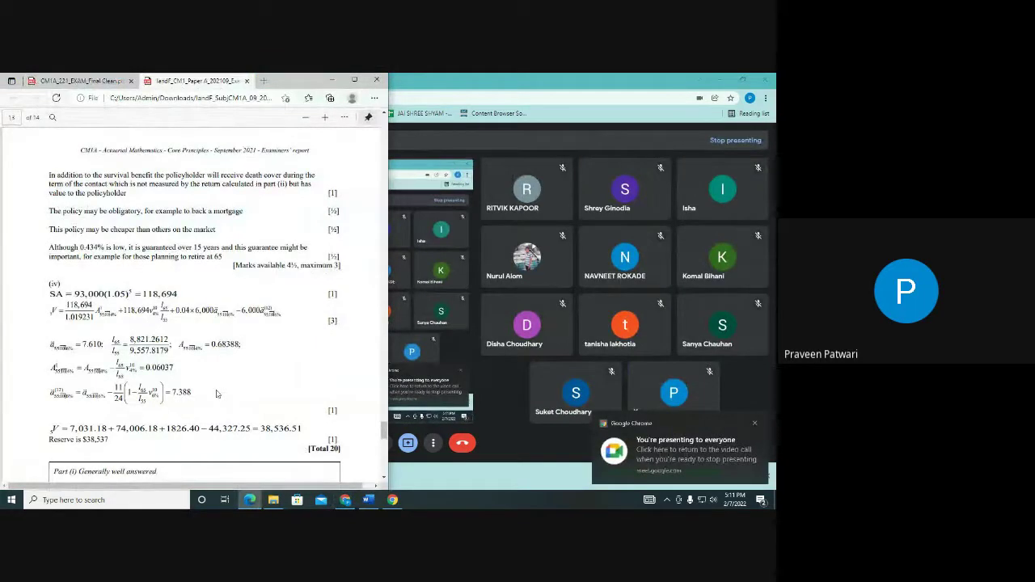
{"action": "scroll", "coordinate": [217, 394], "scroll_direction": "down", "scroll_amount": 1}
{"action": "scroll", "coordinate": [216, 394], "scroll_direction": "down", "scroll_amount": 2}
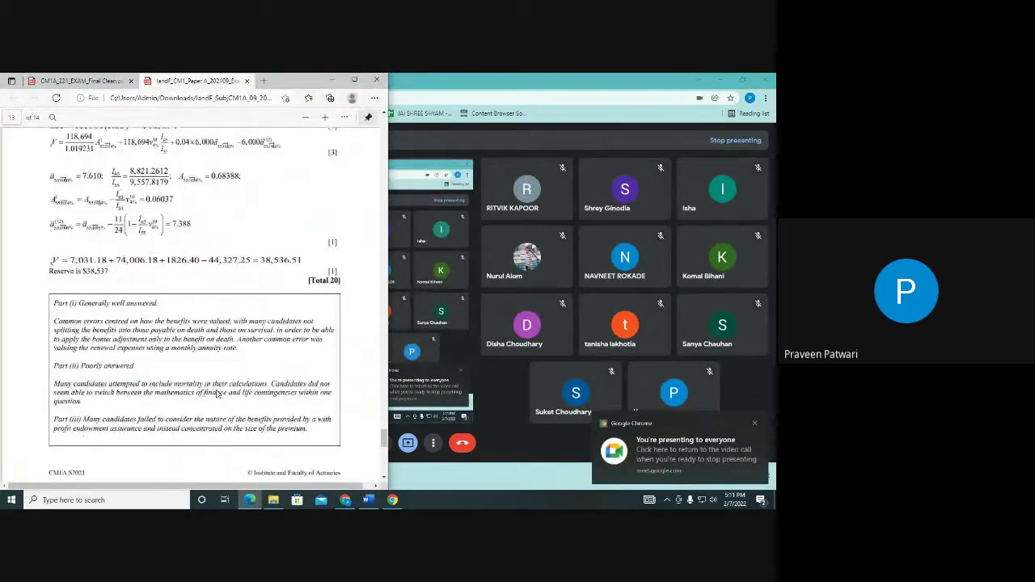
{"action": "scroll", "coordinate": [216, 393], "scroll_direction": "down", "scroll_amount": 2}
{"action": "scroll", "coordinate": [216, 393], "scroll_direction": "down", "scroll_amount": 4}
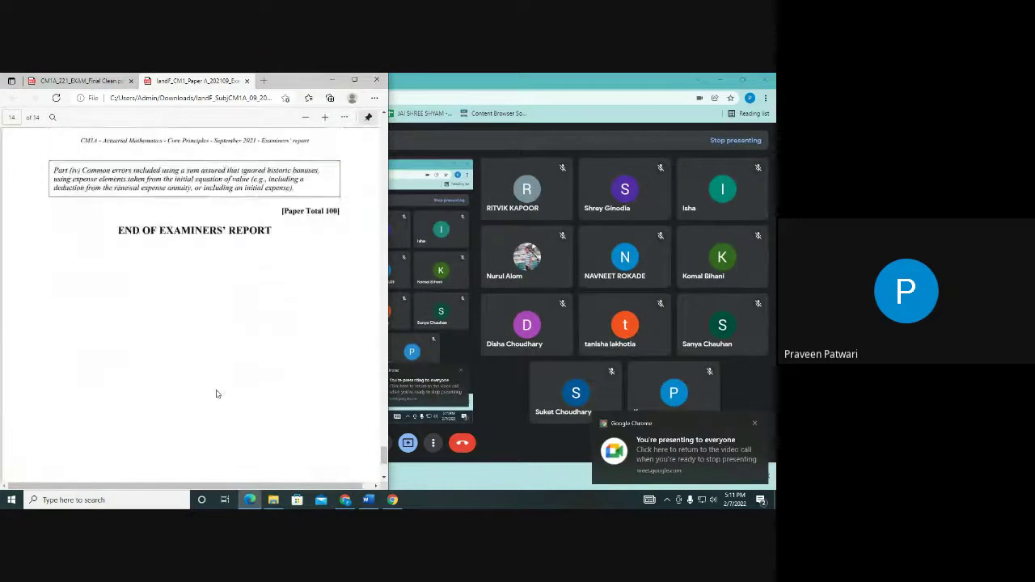
{"action": "scroll", "coordinate": [217, 394], "scroll_direction": "up", "scroll_amount": 2}
{"action": "scroll", "coordinate": [217, 394], "scroll_direction": "up", "scroll_amount": 4}
{"action": "scroll", "coordinate": [216, 394], "scroll_direction": "up", "scroll_amount": 4}
{"action": "scroll", "coordinate": [217, 393], "scroll_direction": "up", "scroll_amount": 4}
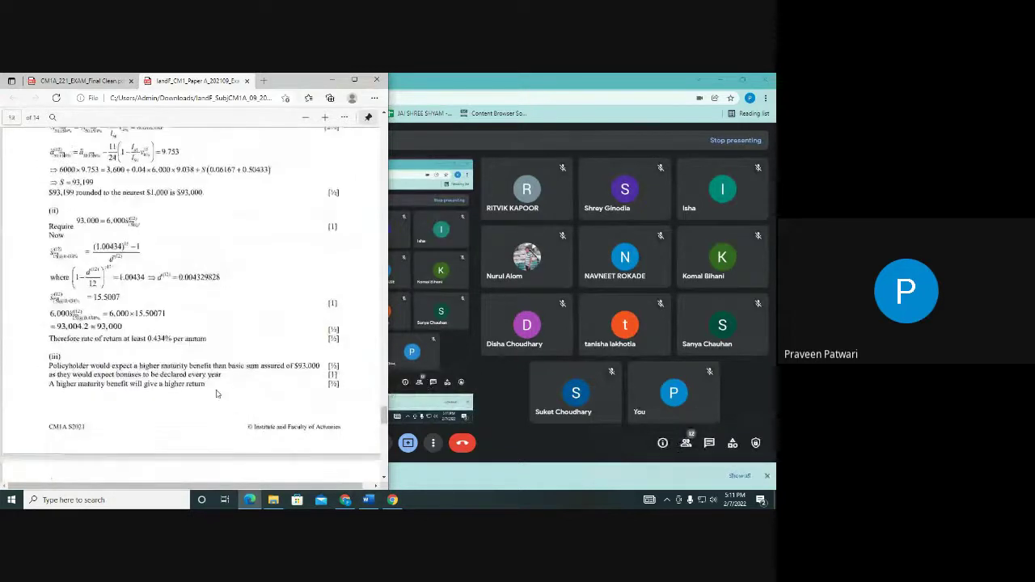
{"action": "scroll", "coordinate": [217, 394], "scroll_direction": "up", "scroll_amount": 2}
{"action": "key", "text": "ctrl+Tab"}
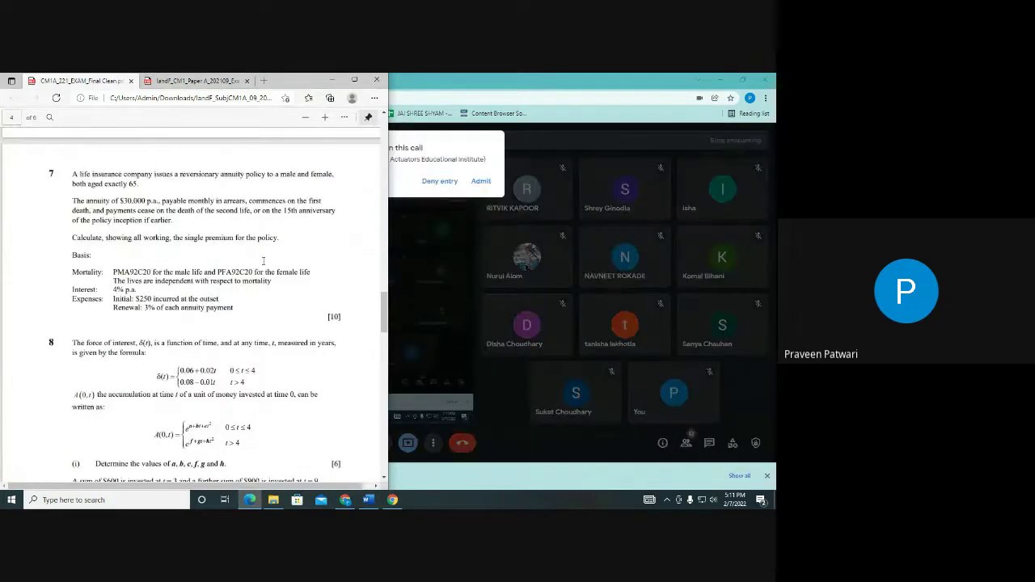
Admit the waiting participant and view the list of people in the call.
{"action": "left_click", "coordinate": [480, 192]}
{"action": "left_click", "coordinate": [480, 182]}
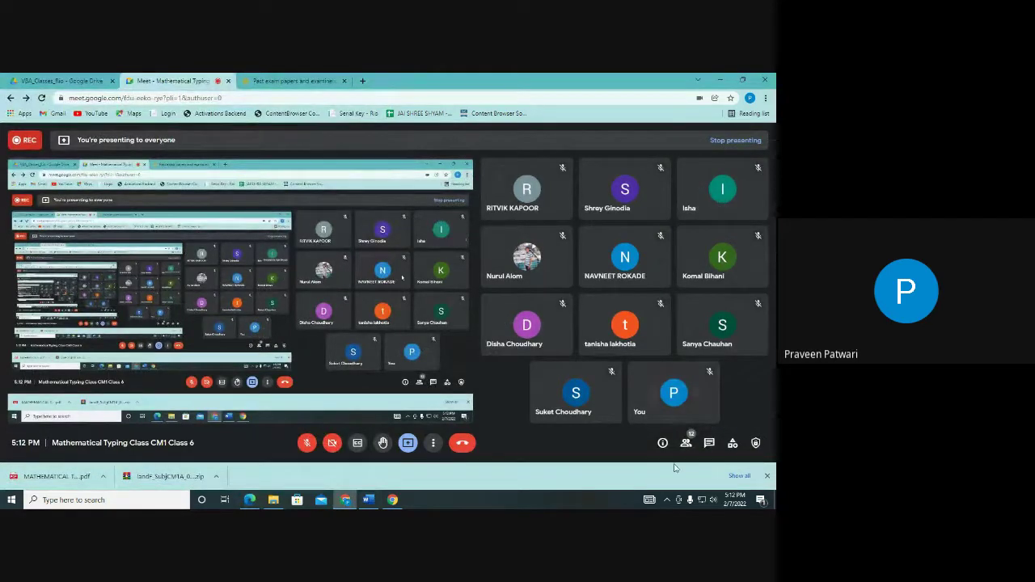
{"action": "left_click", "coordinate": [685, 442]}
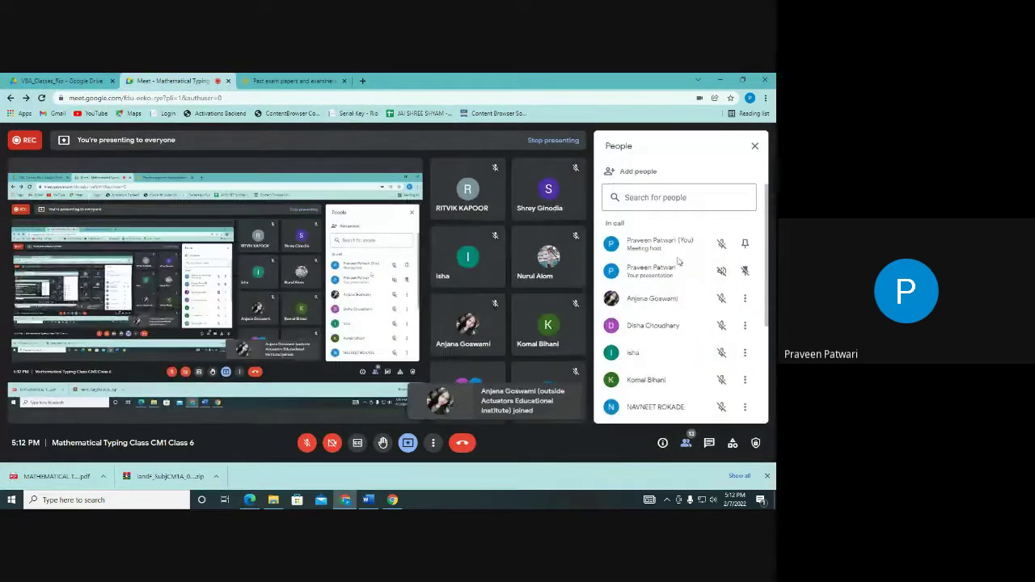
{"action": "scroll", "coordinate": [679, 267], "scroll_direction": "down", "scroll_amount": 3}
{"action": "scroll", "coordinate": [679, 262], "scroll_direction": "up", "scroll_amount": 3}
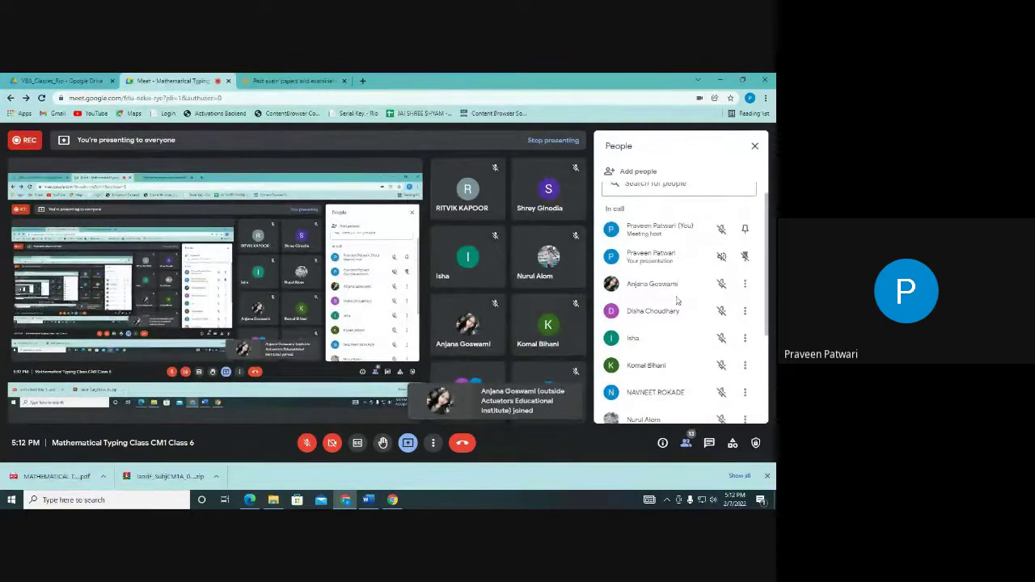
Close the People panel, show the exam paper, then admit the next person asking to join.
{"action": "left_click", "coordinate": [752, 147]}
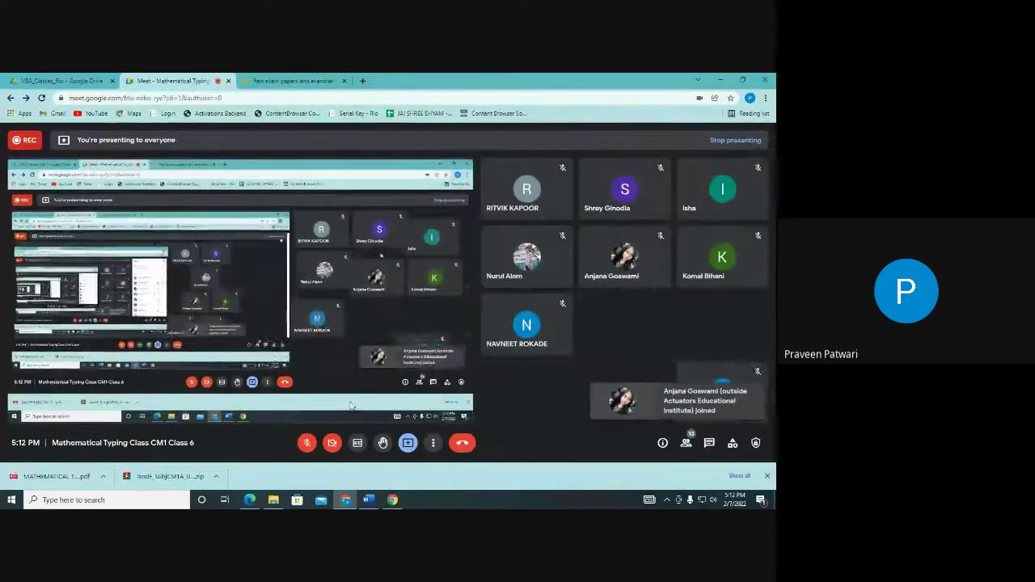
{"action": "left_click", "coordinate": [250, 499]}
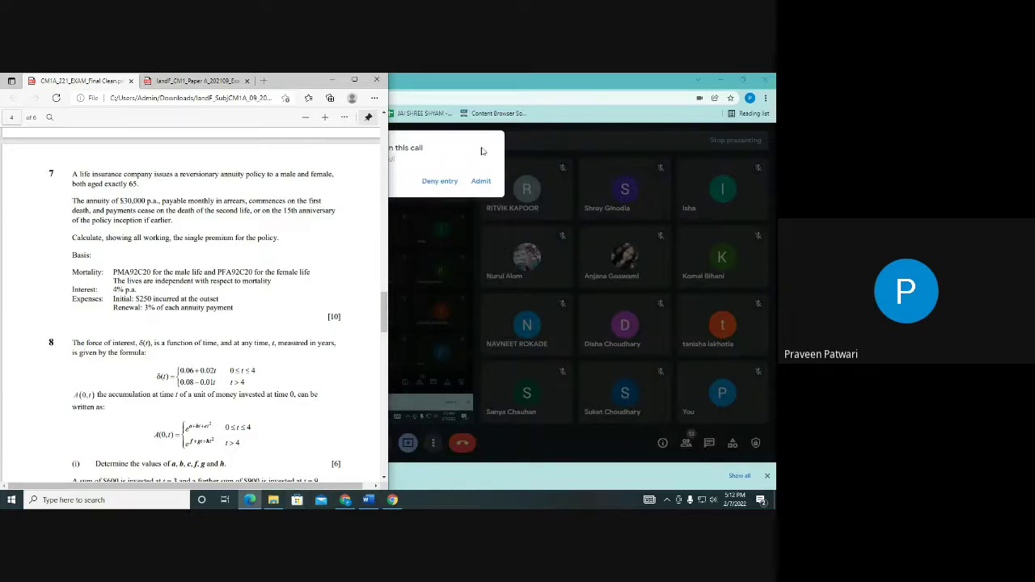
{"action": "left_click", "coordinate": [481, 151]}
{"action": "left_click", "coordinate": [480, 181]}
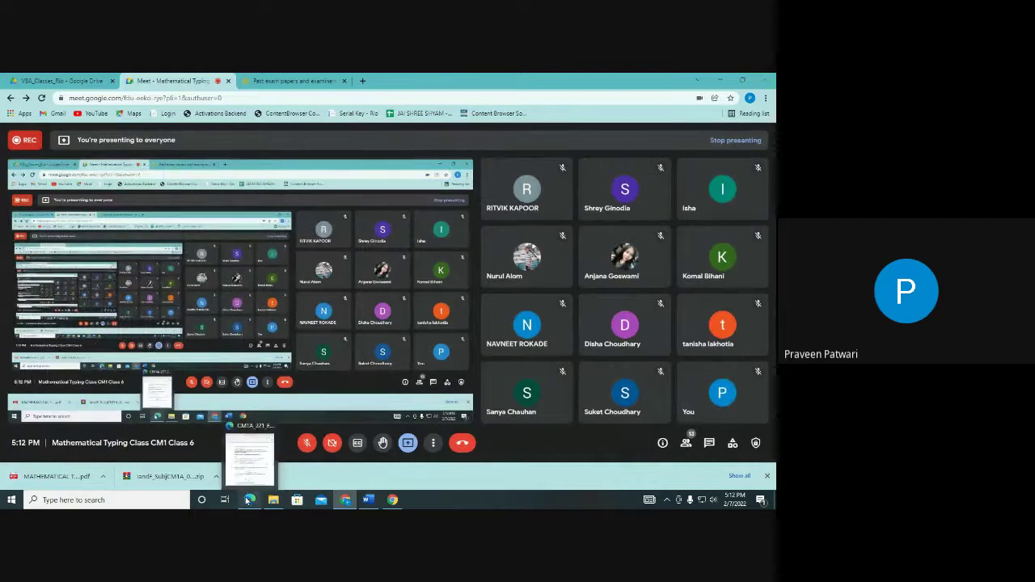
Bring the exam paper at Question 7 in front of the left half of the Meet call.
{"action": "left_click", "coordinate": [251, 501]}
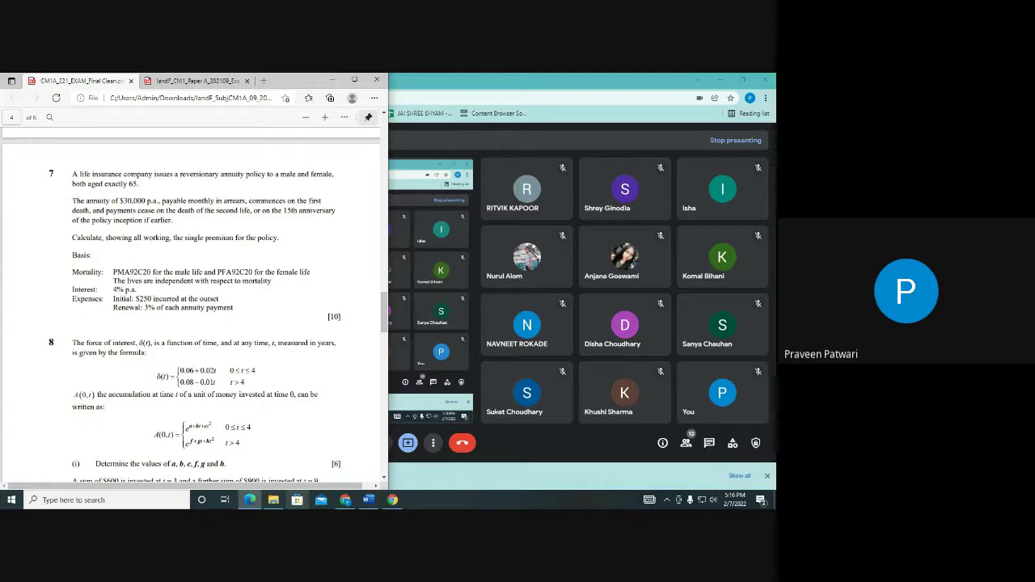
{"action": "mouse_move", "coordinate": [249, 499]}
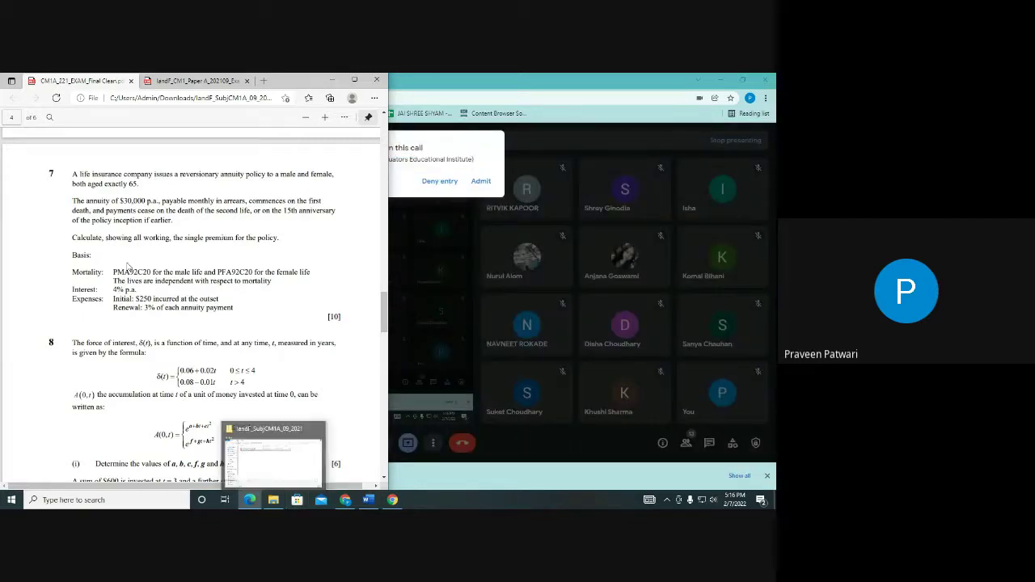
Admit the guest waiting to join, then put the Question 7 exam paper back in front.
{"action": "left_click", "coordinate": [275, 441]}
{"action": "left_click", "coordinate": [480, 181]}
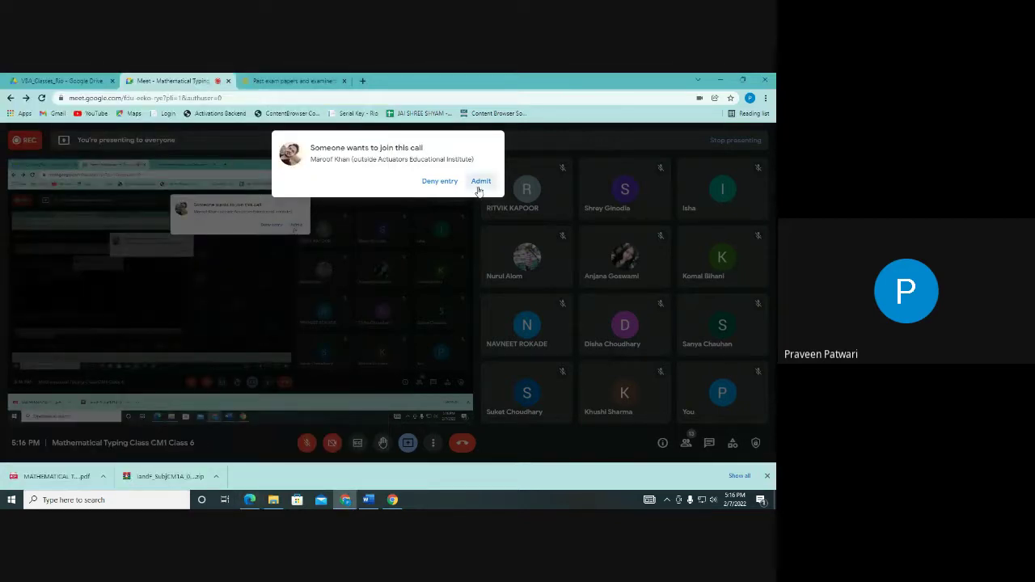
{"action": "left_click", "coordinate": [250, 459]}
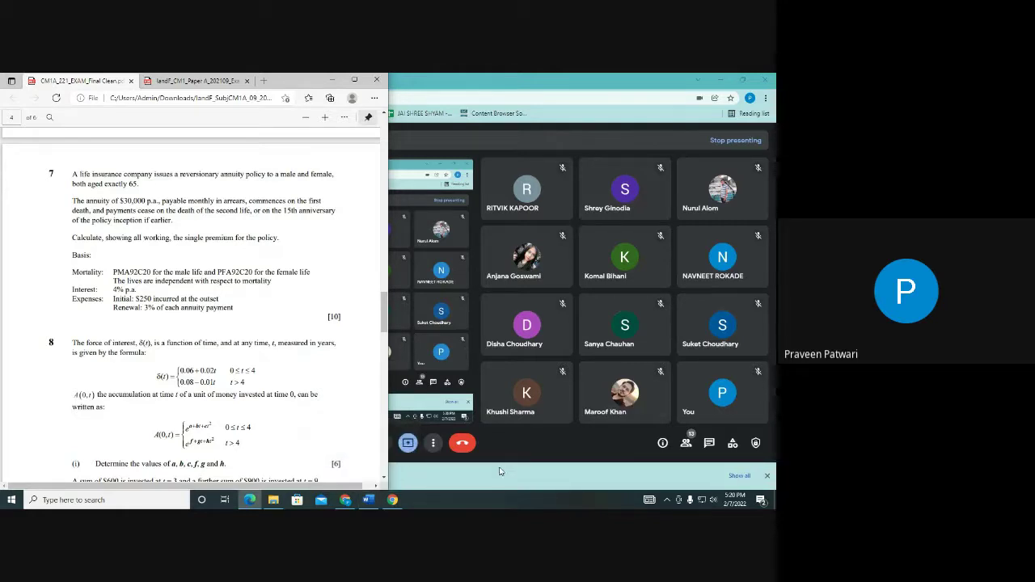
Check the Meet window, then put the Question 7 exam paper back over it.
{"action": "left_click", "coordinate": [392, 500]}
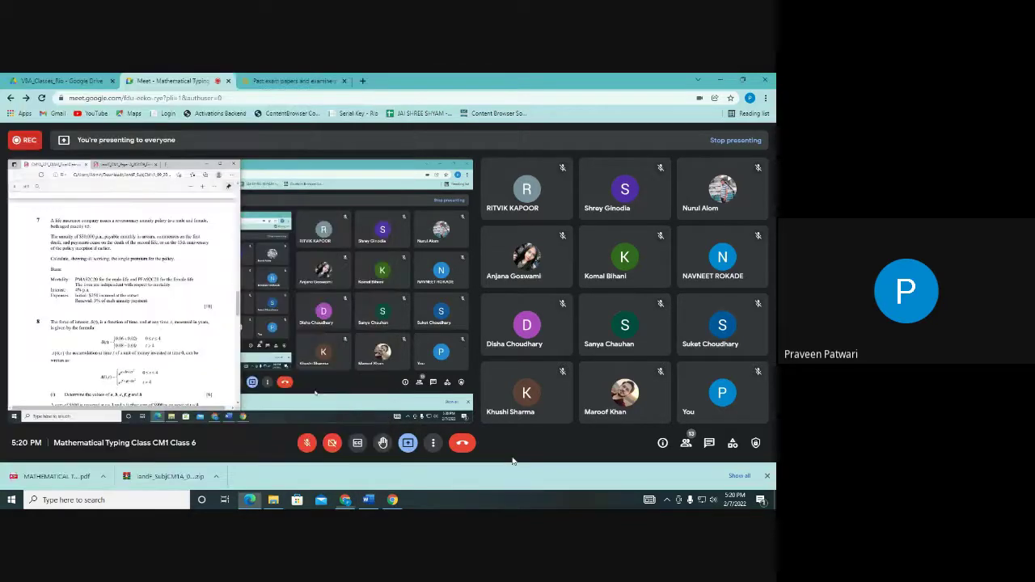
{"action": "left_click", "coordinate": [249, 499]}
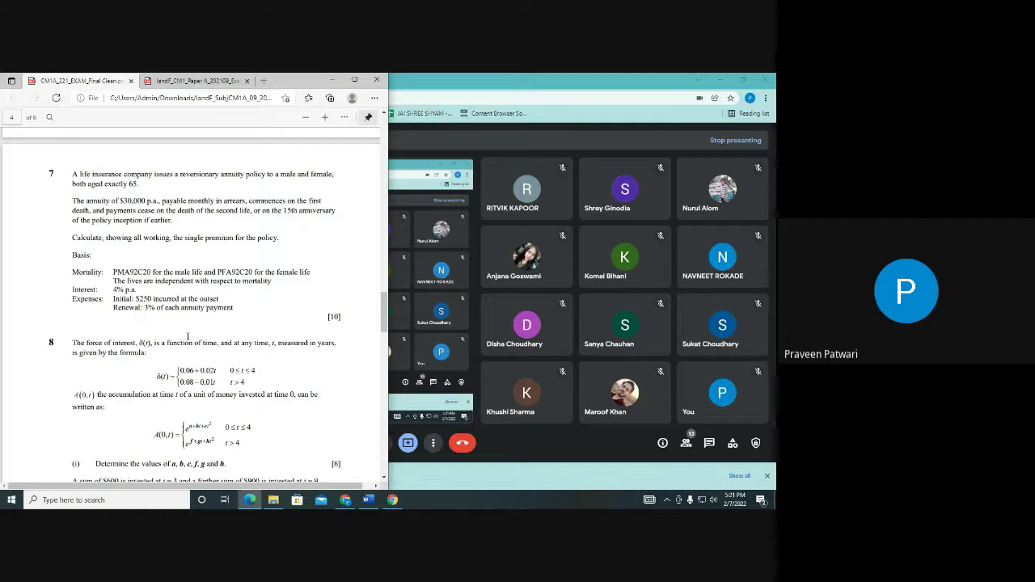
Glance at Meet, then bring the exam paper at Question 7 back for class discussion.
{"action": "mouse_move", "coordinate": [526, 392]}
{"action": "left_click", "coordinate": [498, 462]}
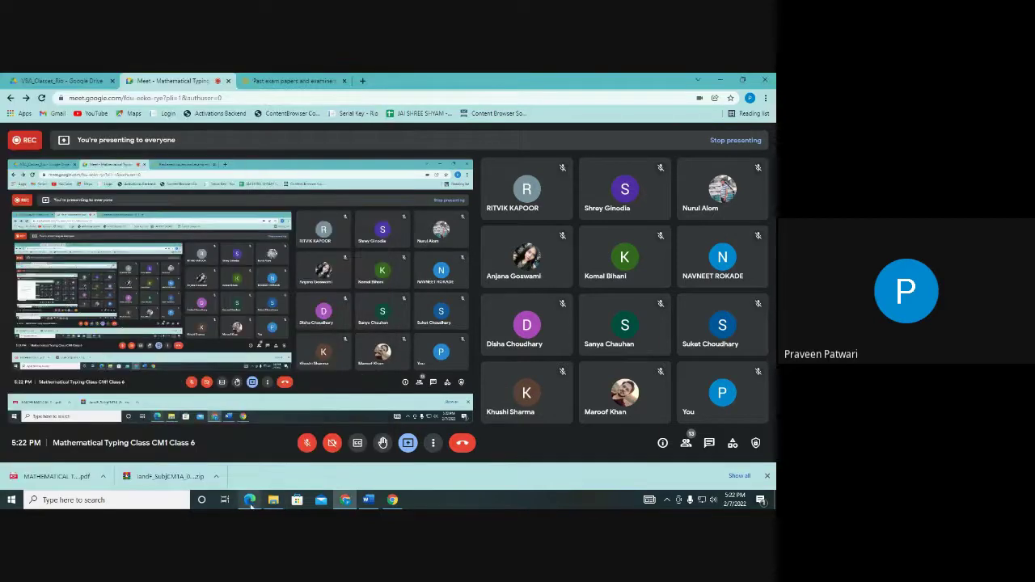
{"action": "left_click", "coordinate": [250, 499]}
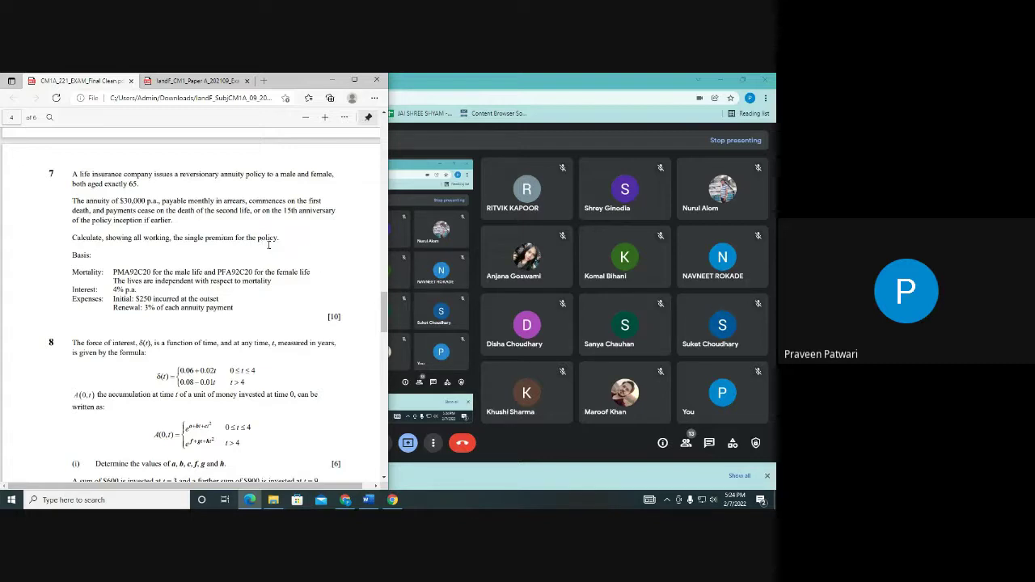
Unmute with Ctrl+D to speak to the class, mute again, and return to the exam paper.
{"action": "left_click", "coordinate": [489, 462]}
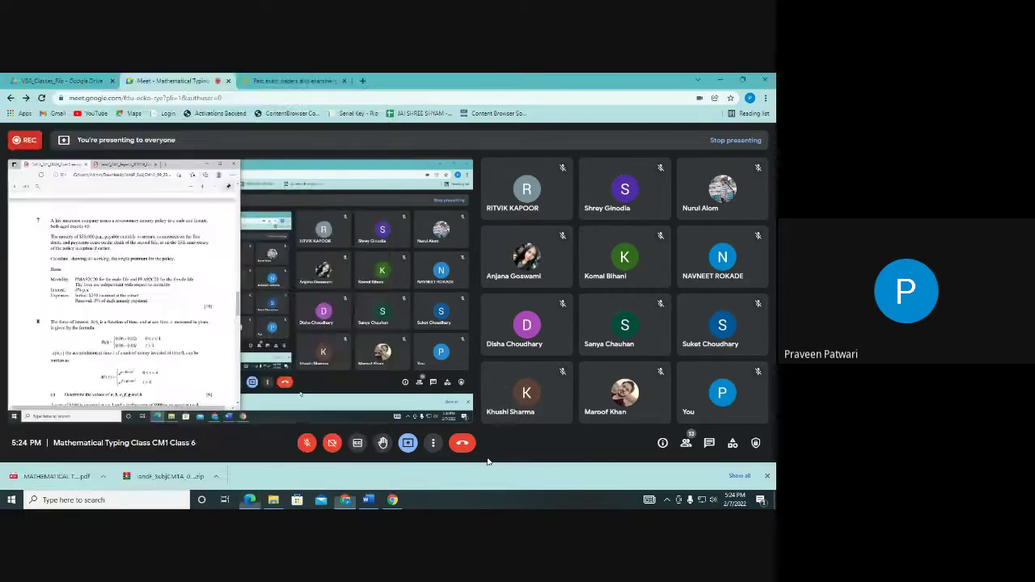
{"action": "key", "text": "ctrl+d"}
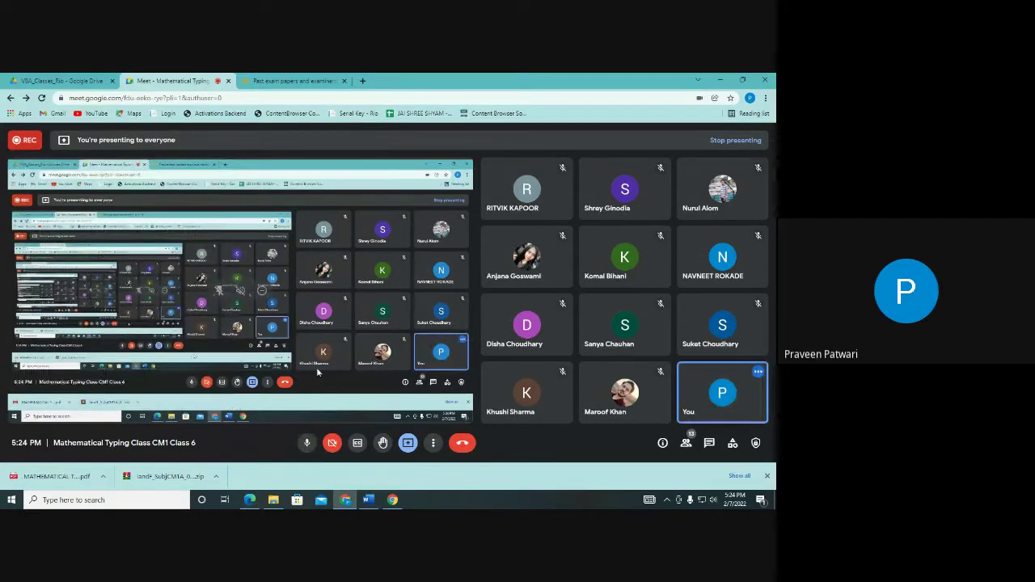
{"action": "left_click", "coordinate": [307, 443]}
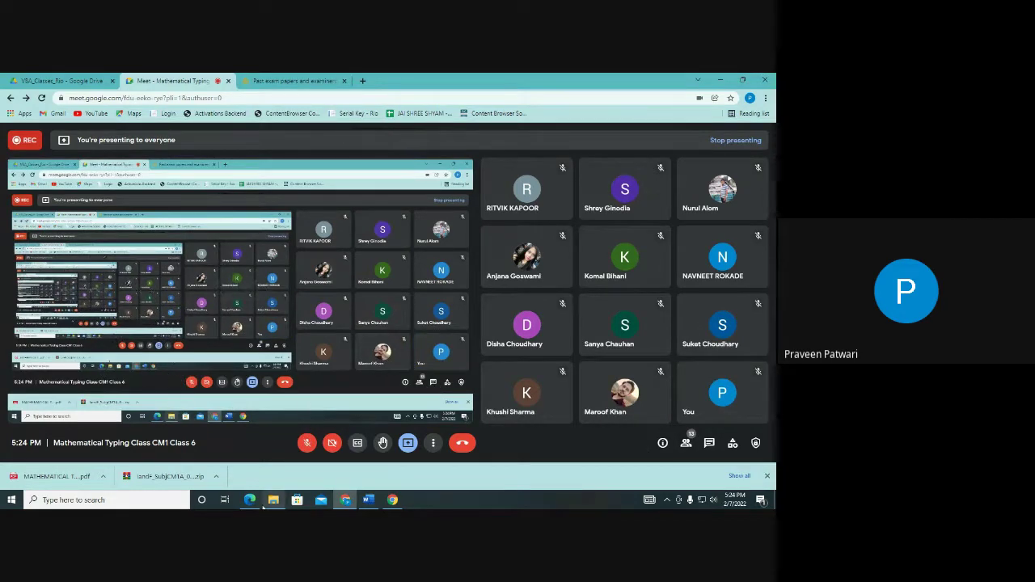
{"action": "left_click", "coordinate": [252, 501]}
{"action": "right_click", "coordinate": [256, 501]}
{"action": "key", "text": "Escape"}
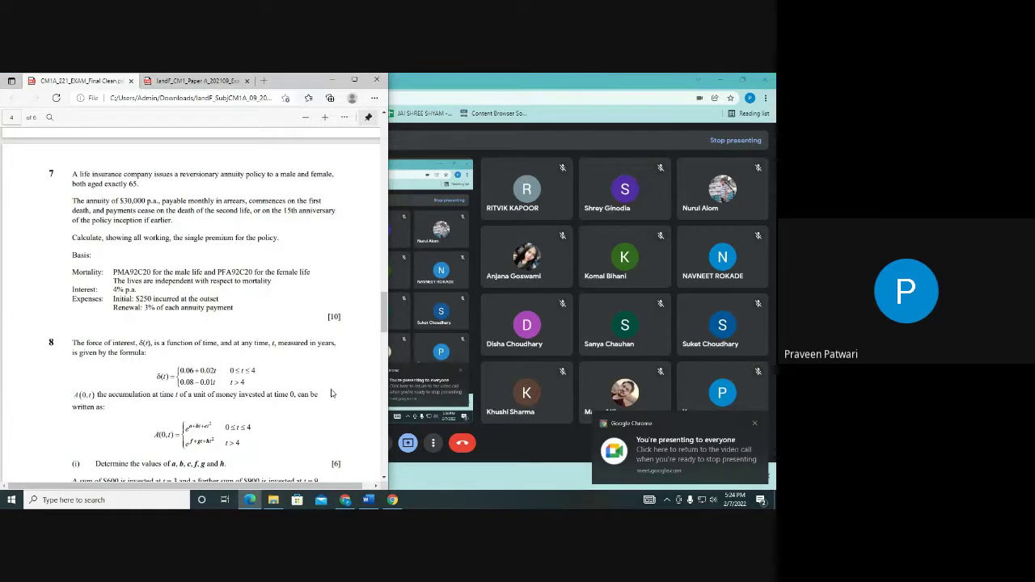
Scroll the examiners' report from page 12 back to page 7's Question 7 solution ($46,189 premium).
{"action": "left_click", "coordinate": [196, 81]}
{"action": "scroll", "coordinate": [101, 311], "scroll_direction": "up", "scroll_amount": 3}
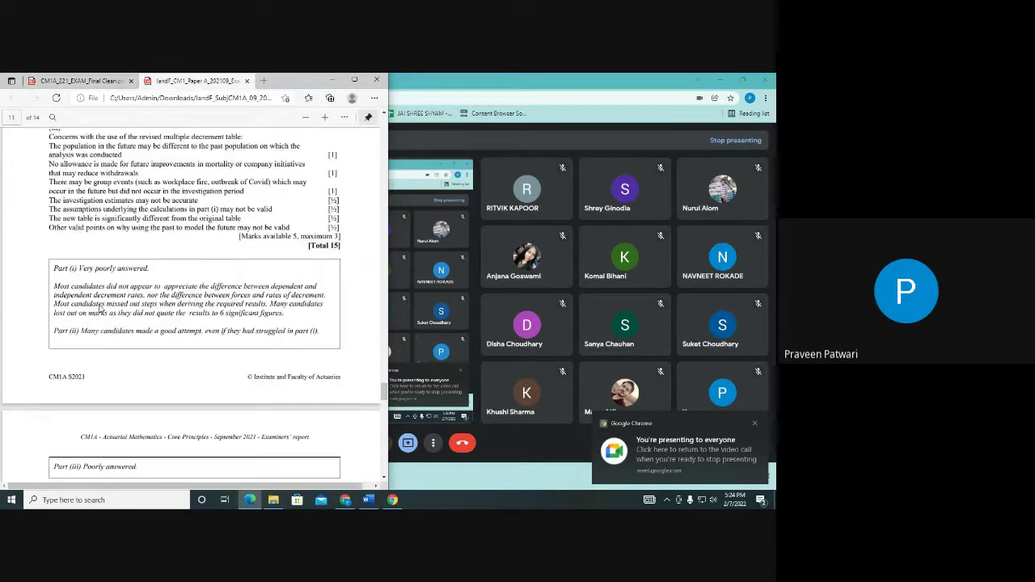
{"action": "scroll", "coordinate": [101, 311], "scroll_direction": "up", "scroll_amount": 5}
{"action": "scroll", "coordinate": [101, 312], "scroll_direction": "up", "scroll_amount": 5}
{"action": "scroll", "coordinate": [103, 310], "scroll_direction": "up", "scroll_amount": 5}
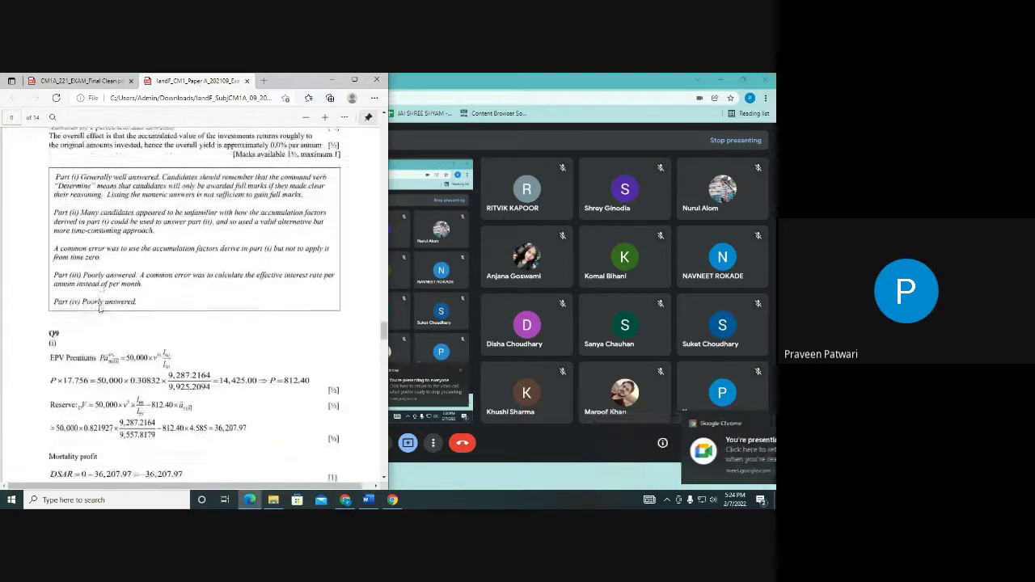
{"action": "scroll", "coordinate": [104, 310], "scroll_direction": "up", "scroll_amount": 5}
{"action": "left_click", "coordinate": [249, 497]}
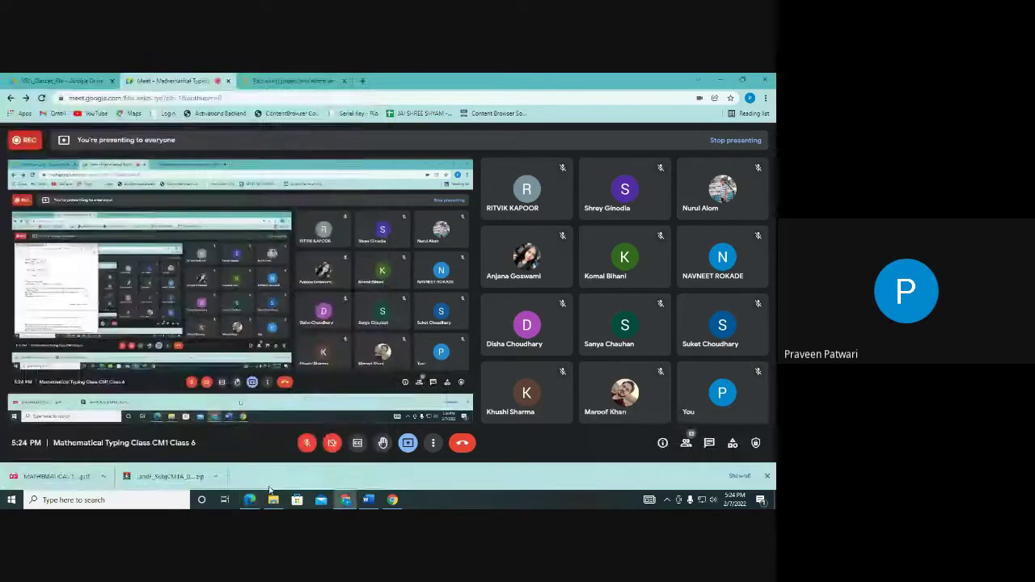
{"action": "left_click", "coordinate": [249, 495]}
{"action": "scroll", "coordinate": [191, 327], "scroll_direction": "up", "scroll_amount": 2}
{"action": "scroll", "coordinate": [191, 328], "scroll_direction": "up", "scroll_amount": 2}
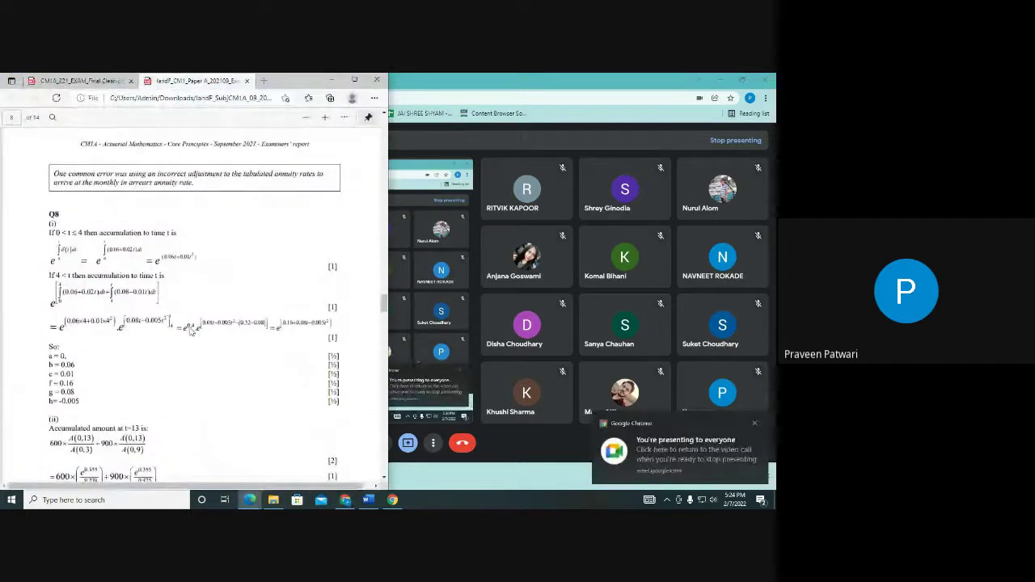
{"action": "scroll", "coordinate": [190, 327], "scroll_direction": "up", "scroll_amount": 6}
{"action": "scroll", "coordinate": [191, 327], "scroll_direction": "down", "scroll_amount": 1}
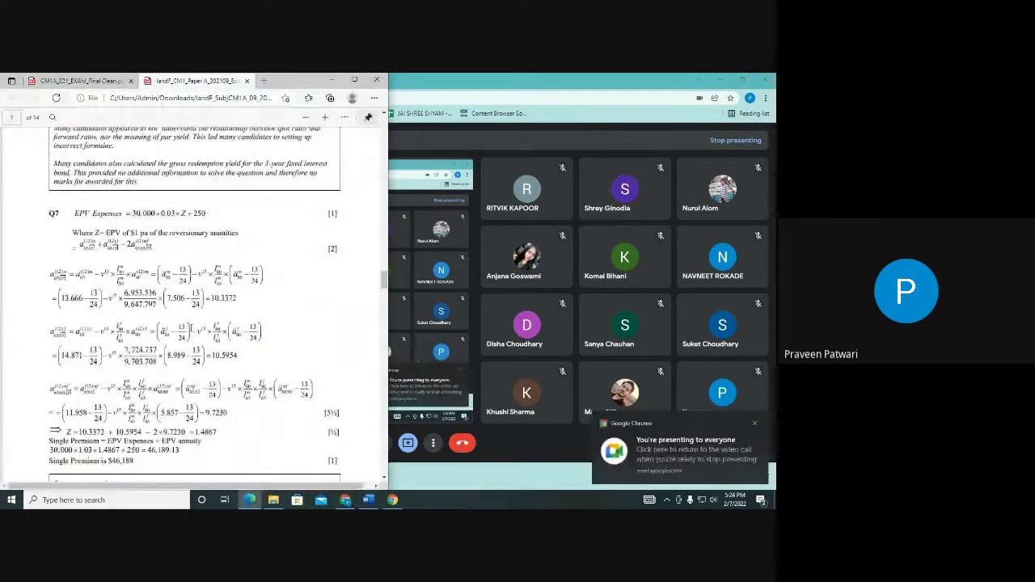
{"action": "scroll", "coordinate": [191, 327], "scroll_direction": "down", "scroll_amount": 1}
{"action": "scroll", "coordinate": [190, 327], "scroll_direction": "up", "scroll_amount": 1}
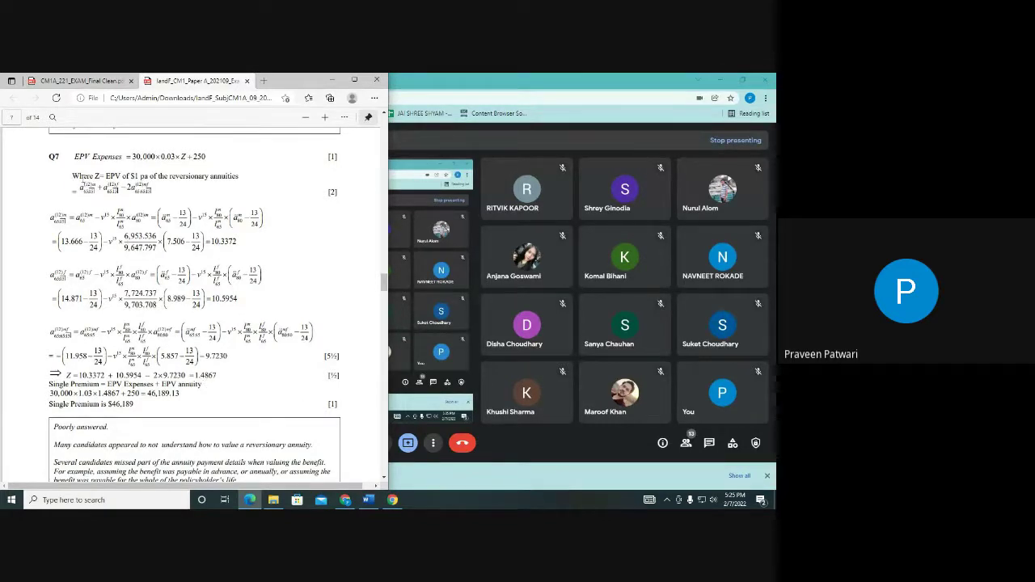
Highlight the EPV Expenses and annuity formula lines in the solution PDF.
{"action": "left_click_drag", "start_coordinate": [74, 157], "coordinate": [199, 160]}
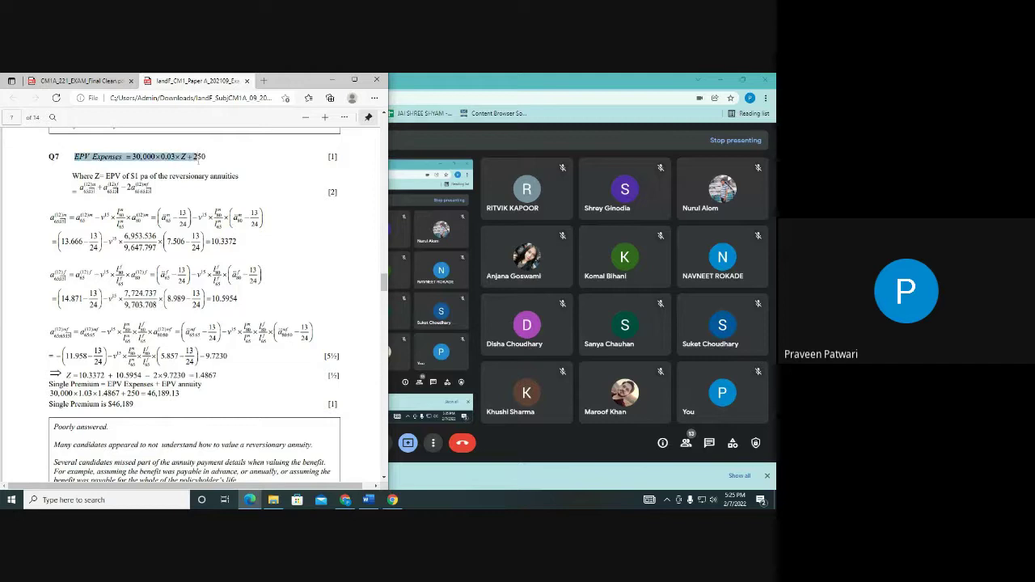
{"action": "right_click", "coordinate": [200, 160]}
{"action": "left_click", "coordinate": [146, 248]}
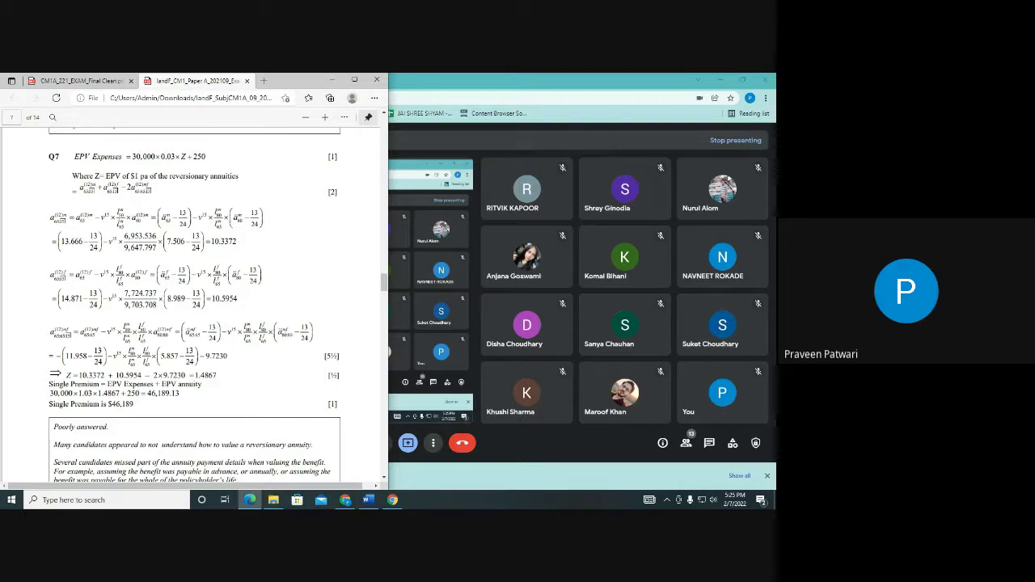
{"action": "left_click_drag", "start_coordinate": [84, 192], "coordinate": [153, 190]}
{"action": "left_click", "coordinate": [154, 190]}
{"action": "triple_click", "coordinate": [211, 268]}
{"action": "left_click", "coordinate": [210, 280]}
Open the MATHEMATICAL TYPING BY ACTUATORS PDF from the Downloads folder.
{"action": "left_click", "coordinate": [274, 501]}
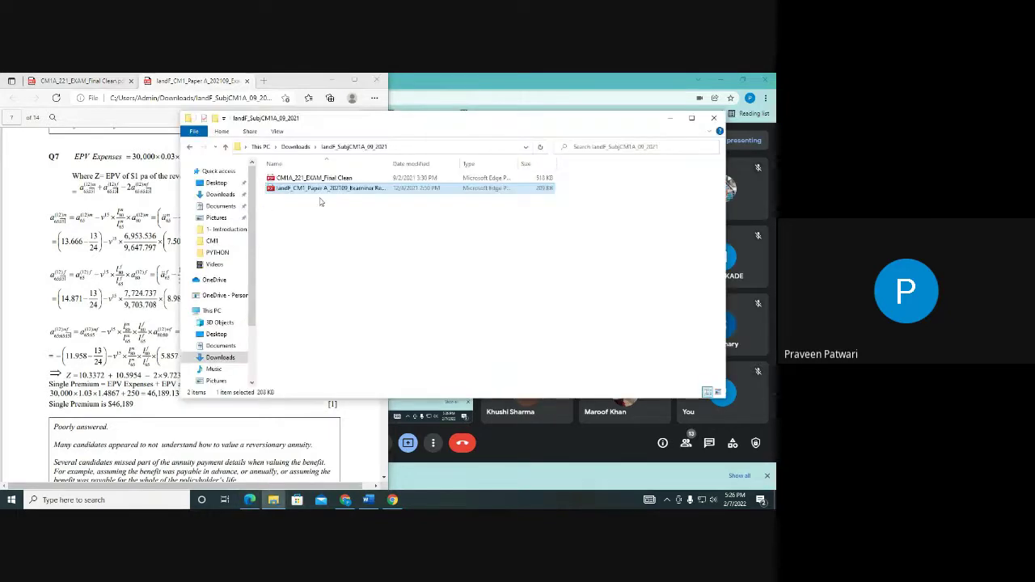
{"action": "left_click", "coordinate": [295, 146]}
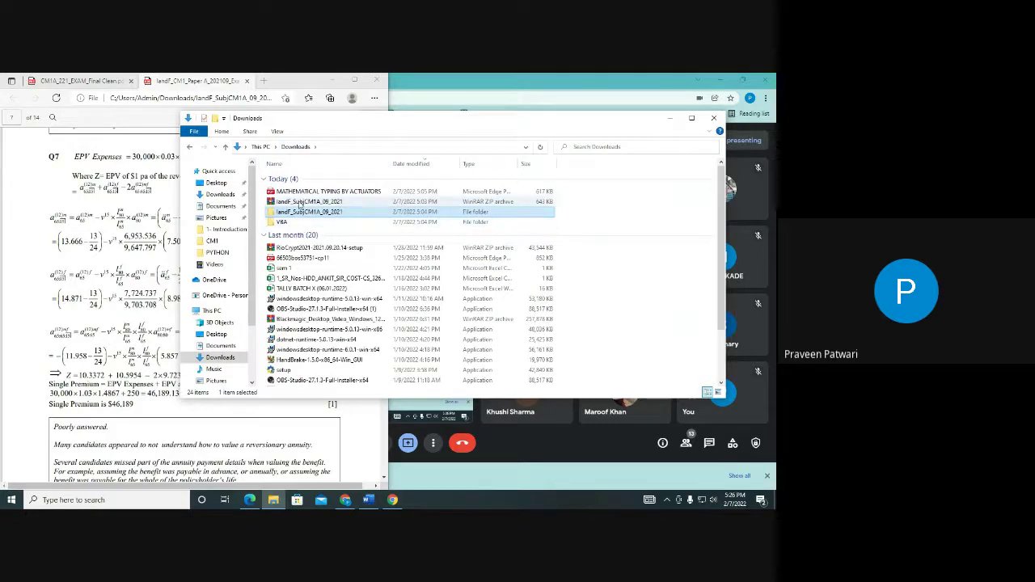
{"action": "double_click", "coordinate": [311, 192]}
Scroll the typing guide to page 5's life table notation and minimize the Downloads window.
{"action": "scroll", "coordinate": [270, 249], "scroll_direction": "down", "scroll_amount": 3}
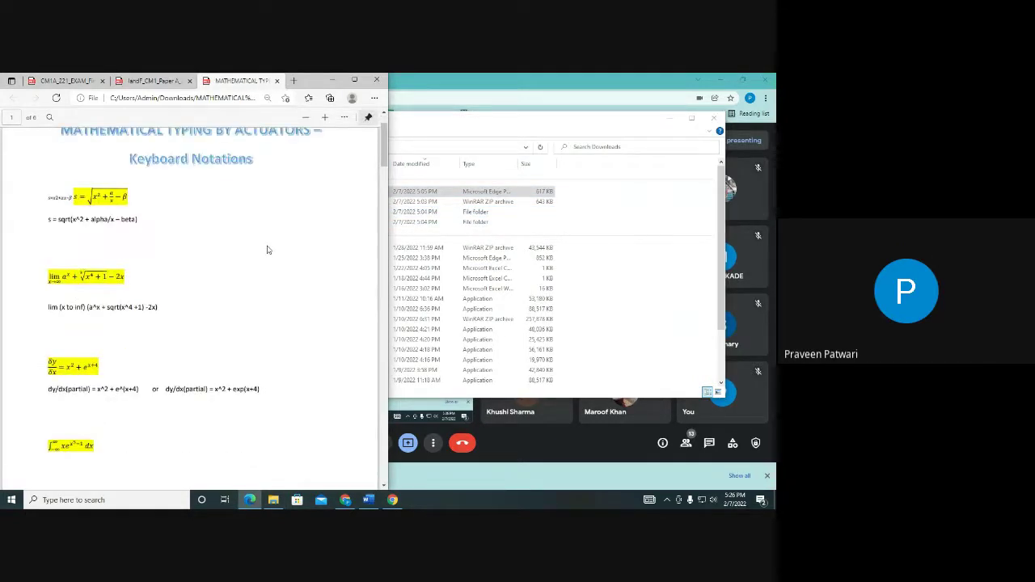
{"action": "scroll", "coordinate": [270, 250], "scroll_direction": "down", "scroll_amount": 5}
{"action": "scroll", "coordinate": [270, 250], "scroll_direction": "down", "scroll_amount": 10}
{"action": "scroll", "coordinate": [268, 250], "scroll_direction": "down", "scroll_amount": 5}
{"action": "scroll", "coordinate": [267, 249], "scroll_direction": "down", "scroll_amount": 5}
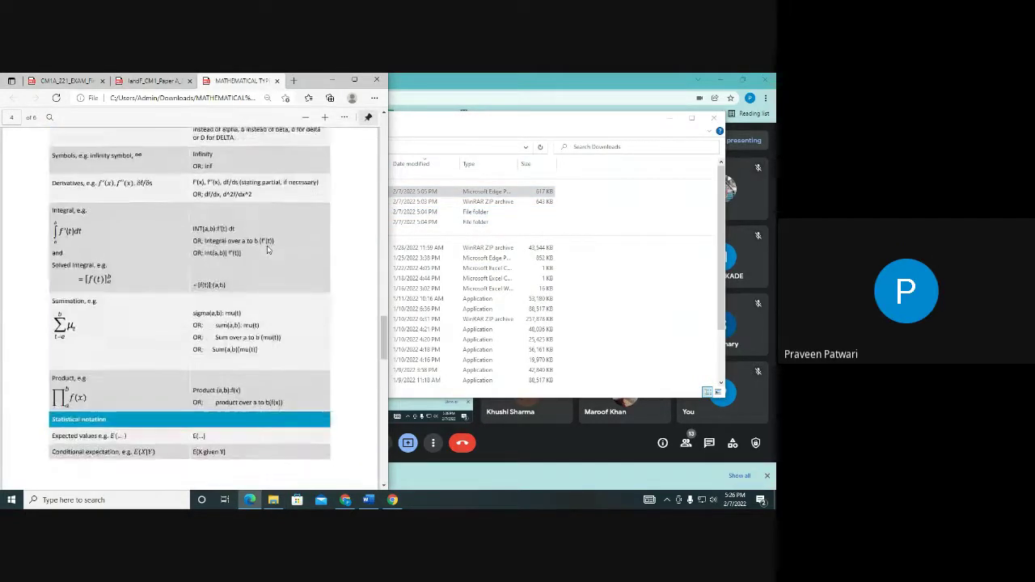
{"action": "scroll", "coordinate": [268, 249], "scroll_direction": "down", "scroll_amount": 5}
{"action": "scroll", "coordinate": [267, 249], "scroll_direction": "down", "scroll_amount": 5}
{"action": "scroll", "coordinate": [267, 250], "scroll_direction": "down", "scroll_amount": 5}
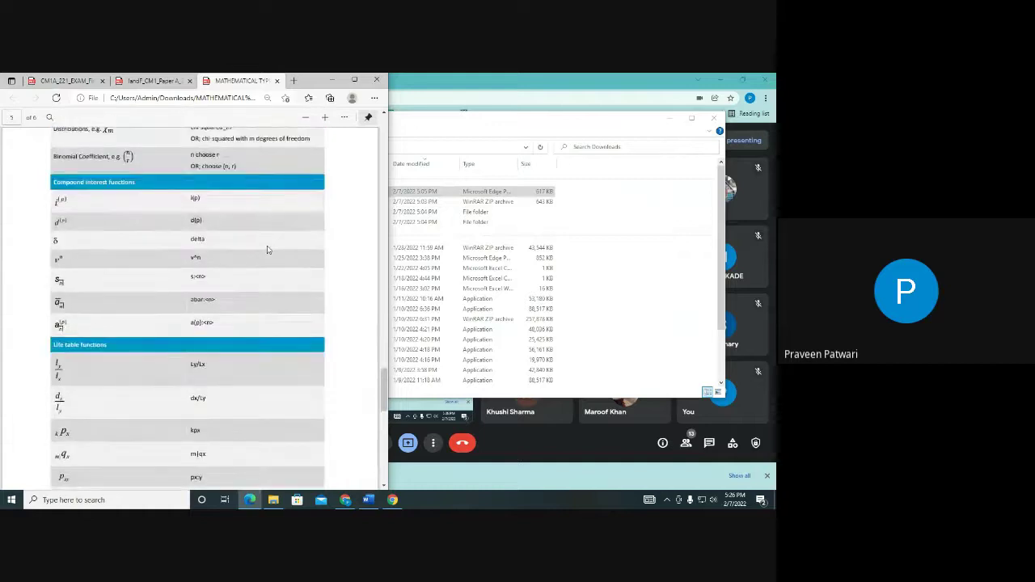
{"action": "scroll", "coordinate": [268, 249], "scroll_direction": "down", "scroll_amount": 1}
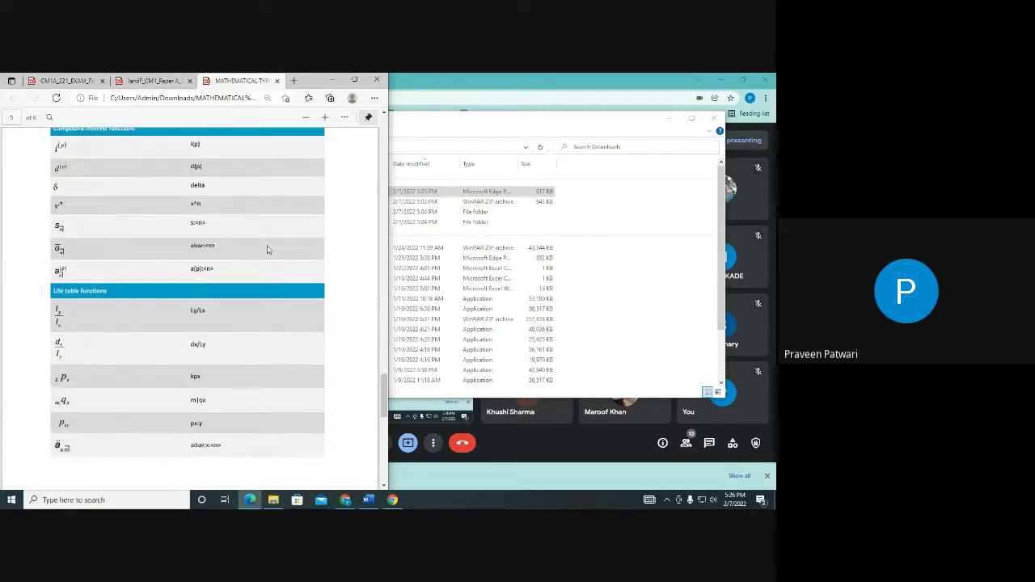
{"action": "scroll", "coordinate": [267, 249], "scroll_direction": "down", "scroll_amount": 1}
{"action": "scroll", "coordinate": [268, 250], "scroll_direction": "down", "scroll_amount": 4}
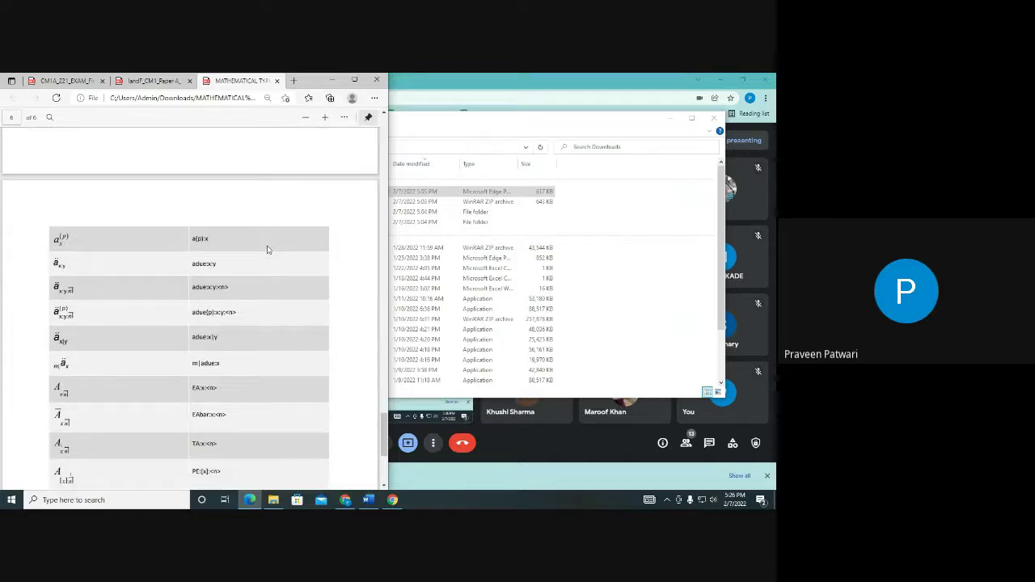
{"action": "scroll", "coordinate": [268, 250], "scroll_direction": "down", "scroll_amount": 1}
{"action": "scroll", "coordinate": [267, 250], "scroll_direction": "down", "scroll_amount": 2}
{"action": "scroll", "coordinate": [267, 250], "scroll_direction": "up", "scroll_amount": 5}
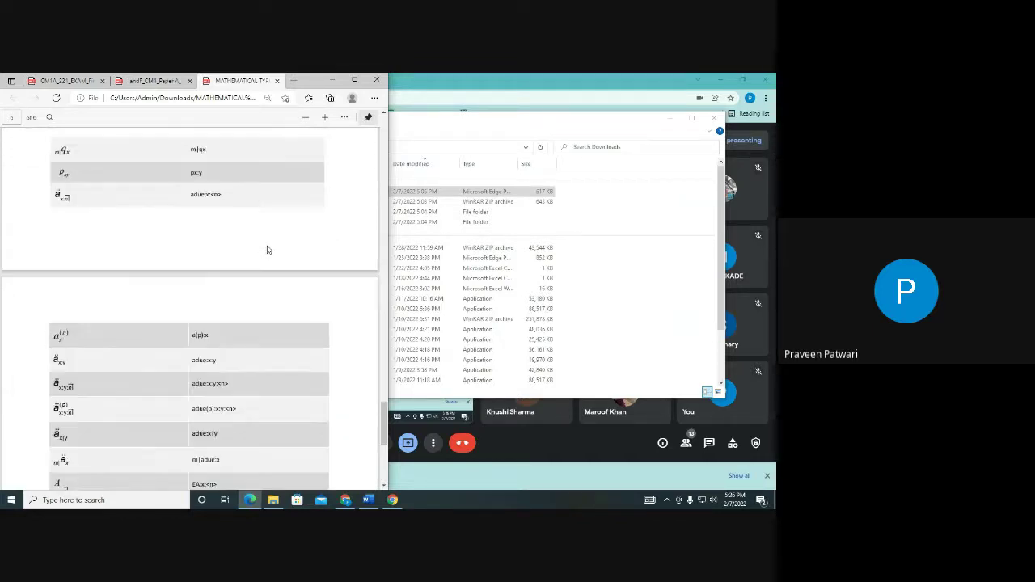
{"action": "scroll", "coordinate": [268, 250], "scroll_direction": "up", "scroll_amount": 1}
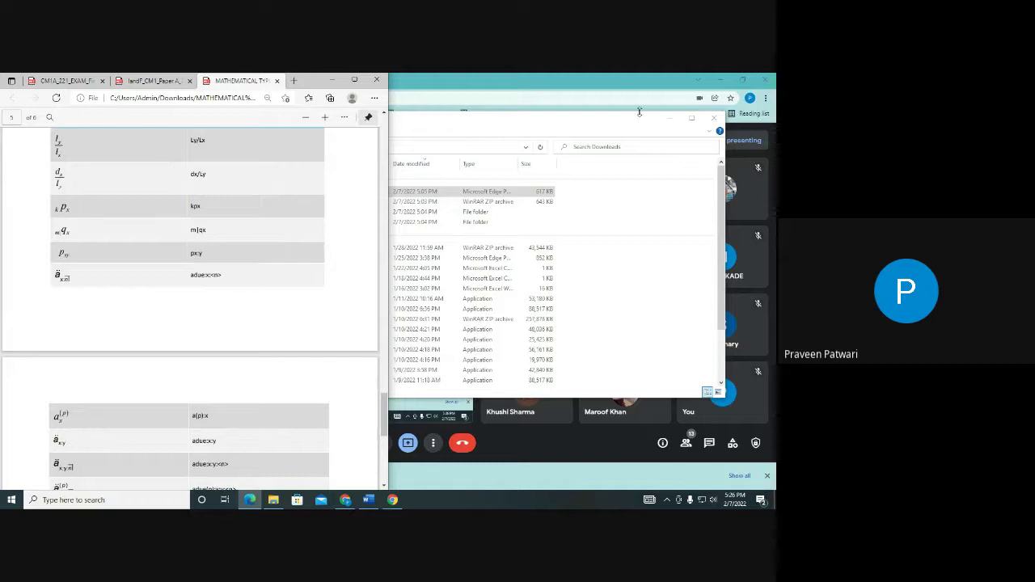
{"action": "left_click", "coordinate": [666, 120]}
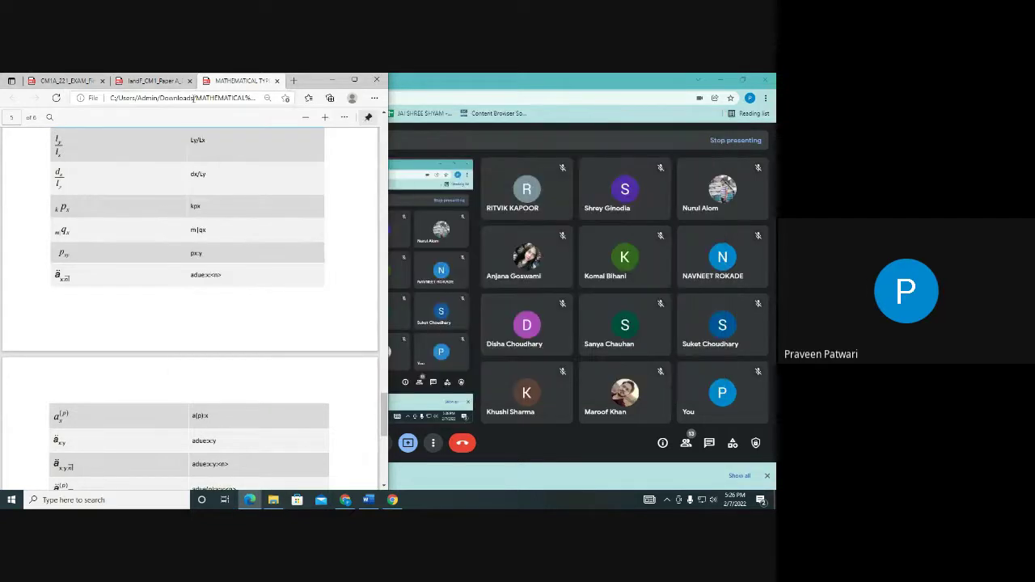
View Question 7 in the CM1A paper, then its report solution ending at a $46,189 premium.
{"action": "left_click", "coordinate": [84, 77]}
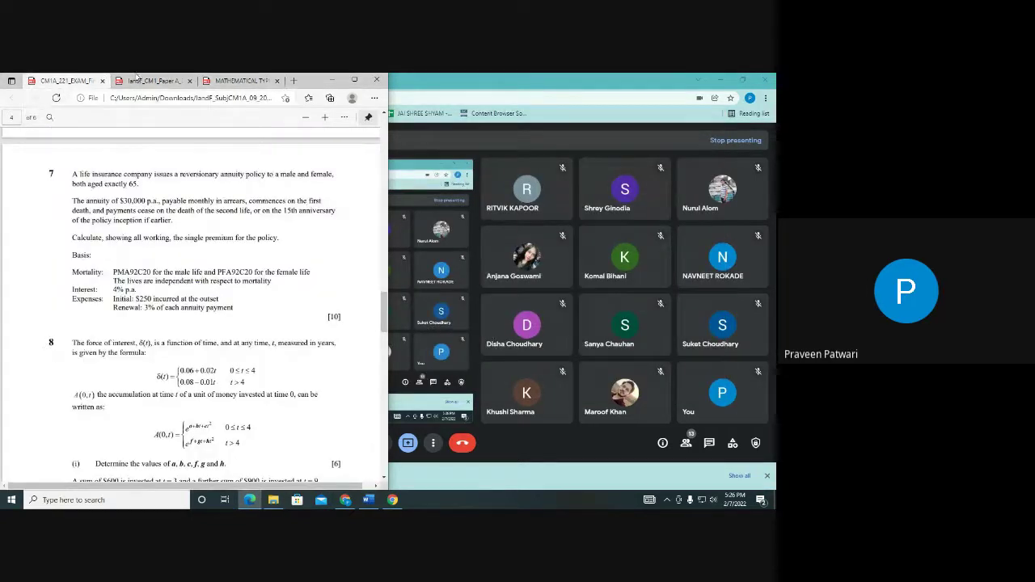
{"action": "left_click", "coordinate": [144, 79]}
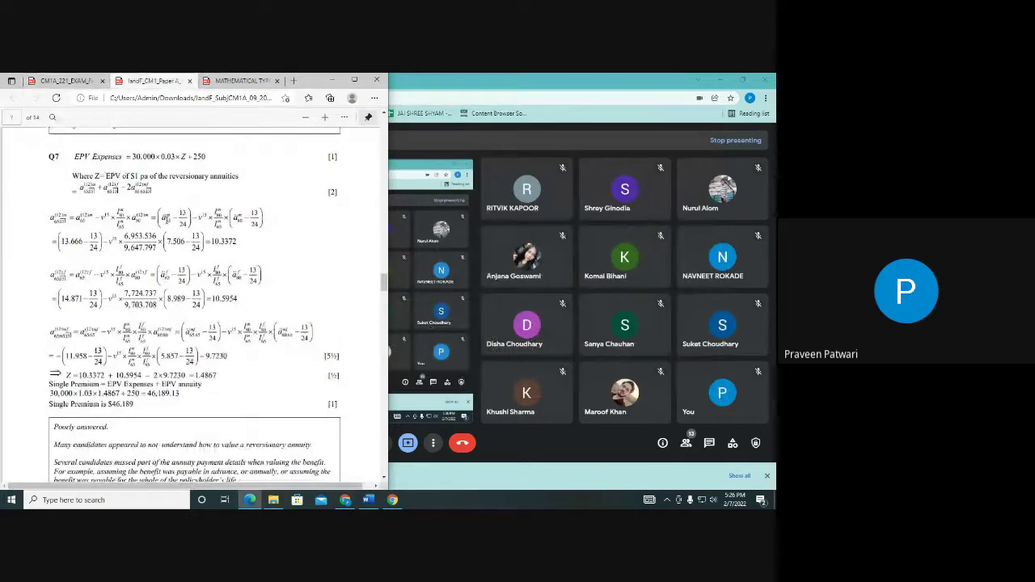
{"action": "scroll", "coordinate": [167, 220], "scroll_direction": "down", "scroll_amount": 1}
{"action": "scroll", "coordinate": [168, 221], "scroll_direction": "up", "scroll_amount": 1}
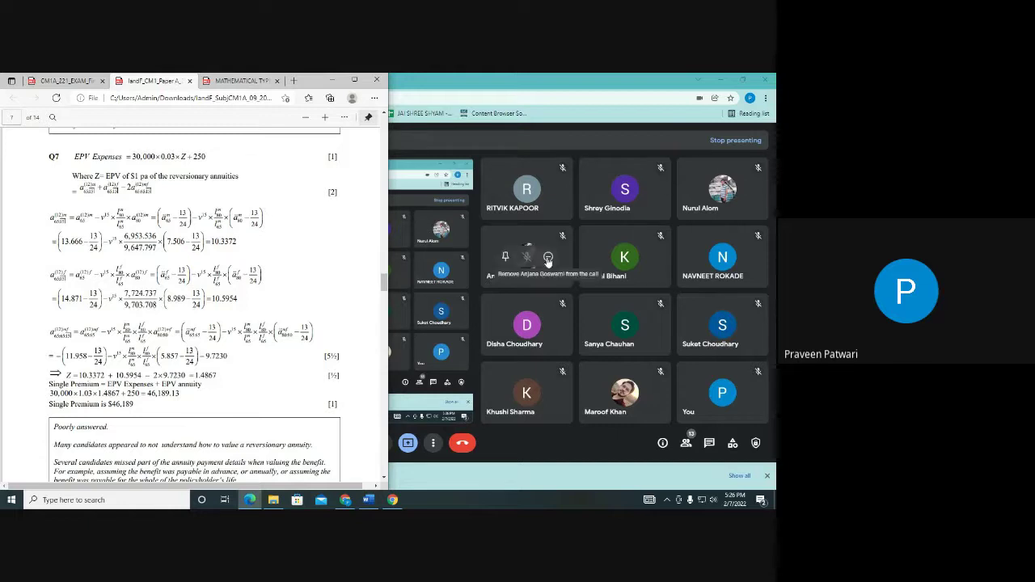
{"action": "left_click", "coordinate": [709, 443]}
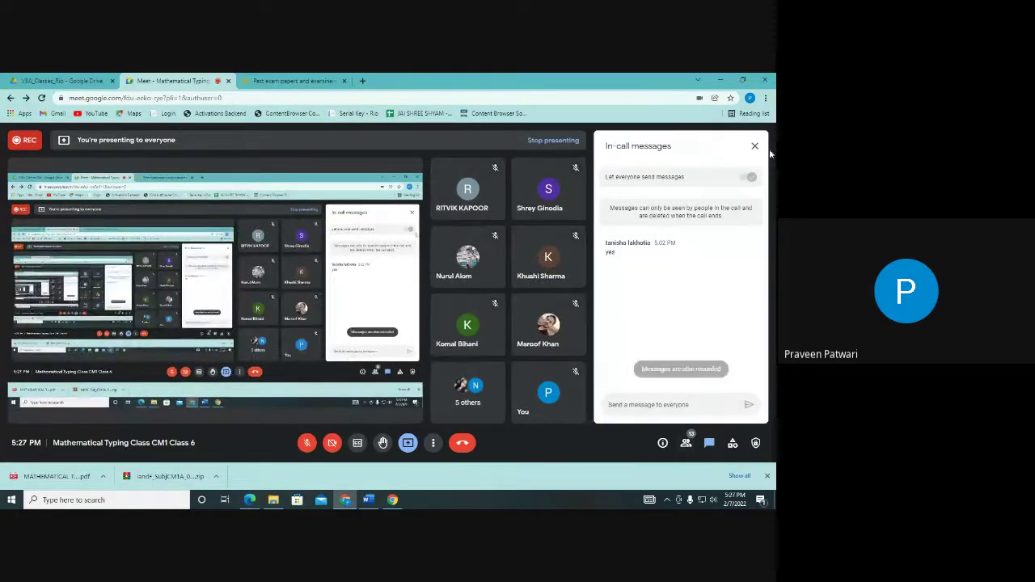
{"action": "left_click", "coordinate": [754, 146]}
{"action": "left_click", "coordinate": [257, 500]}
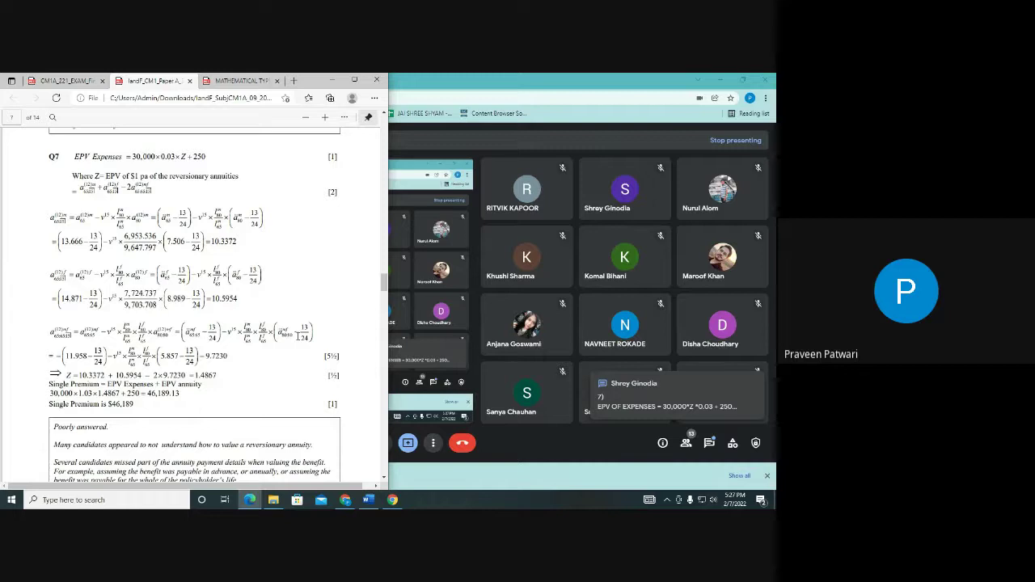
Return to Meet's chat and read the student's Q7 working with annuities 10.8372 and 10.3954.
{"action": "left_click", "coordinate": [671, 395]}
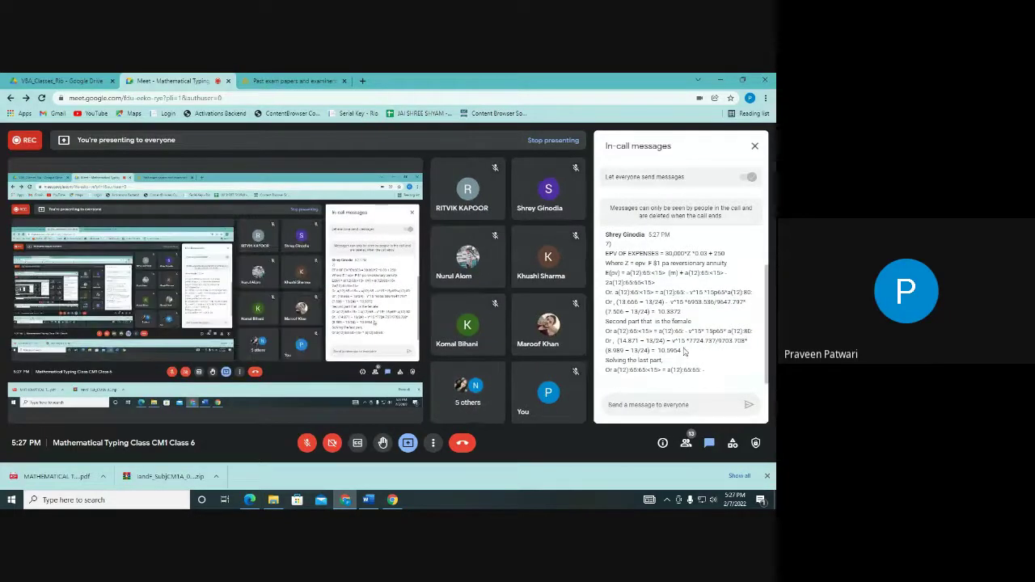
{"action": "scroll", "coordinate": [681, 351], "scroll_direction": "up", "scroll_amount": 2}
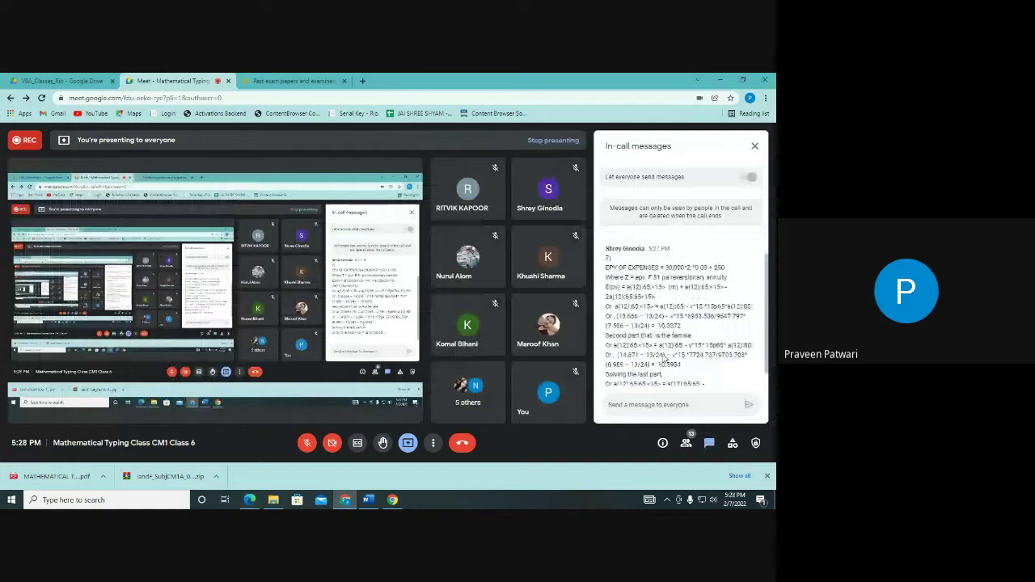
{"action": "scroll", "coordinate": [653, 365], "scroll_direction": "down", "scroll_amount": 2}
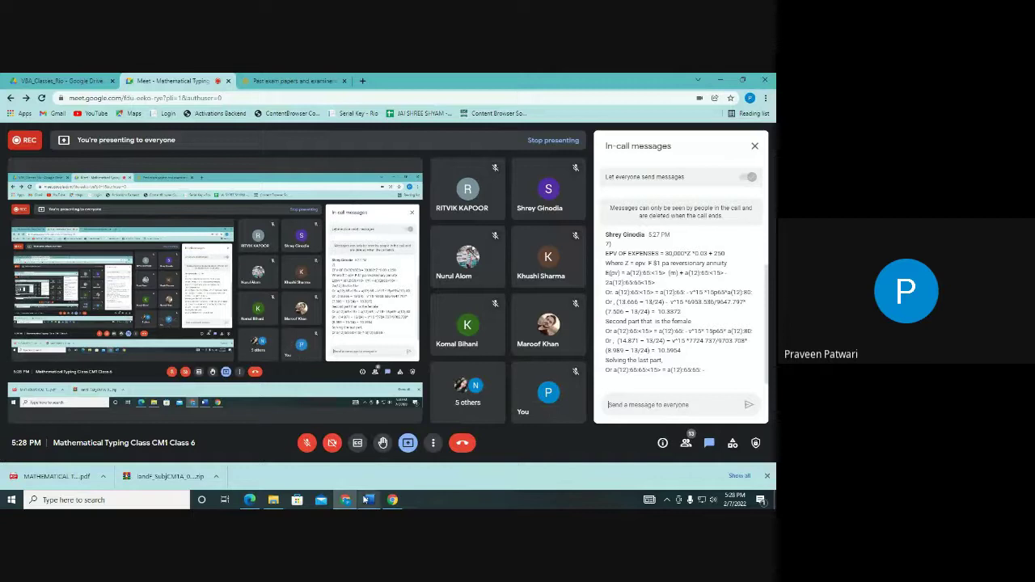
Compare against the solution PDF, then return to the chat's final premium of 46189.13.
{"action": "left_click", "coordinate": [250, 499]}
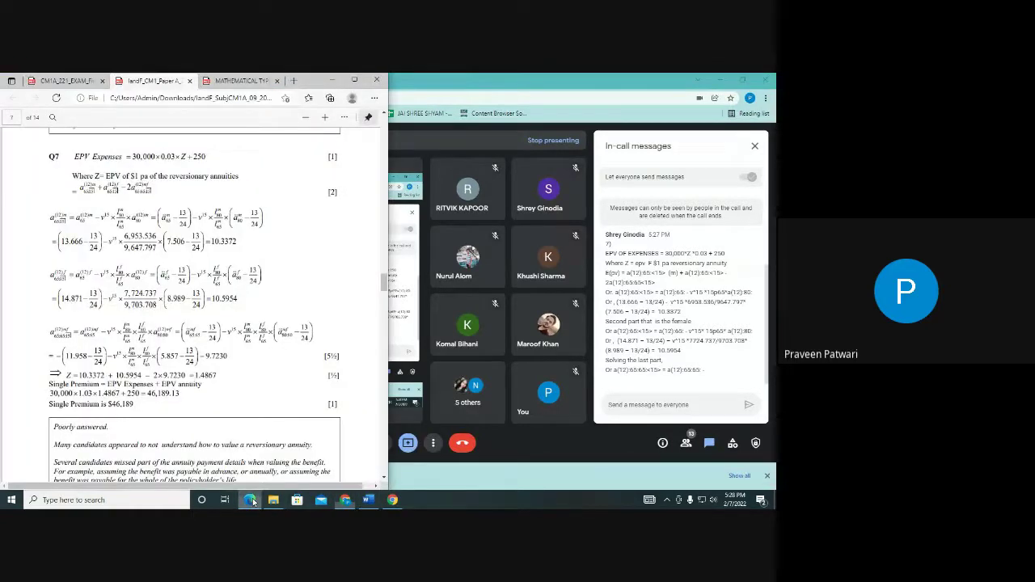
{"action": "left_click", "coordinate": [754, 423]}
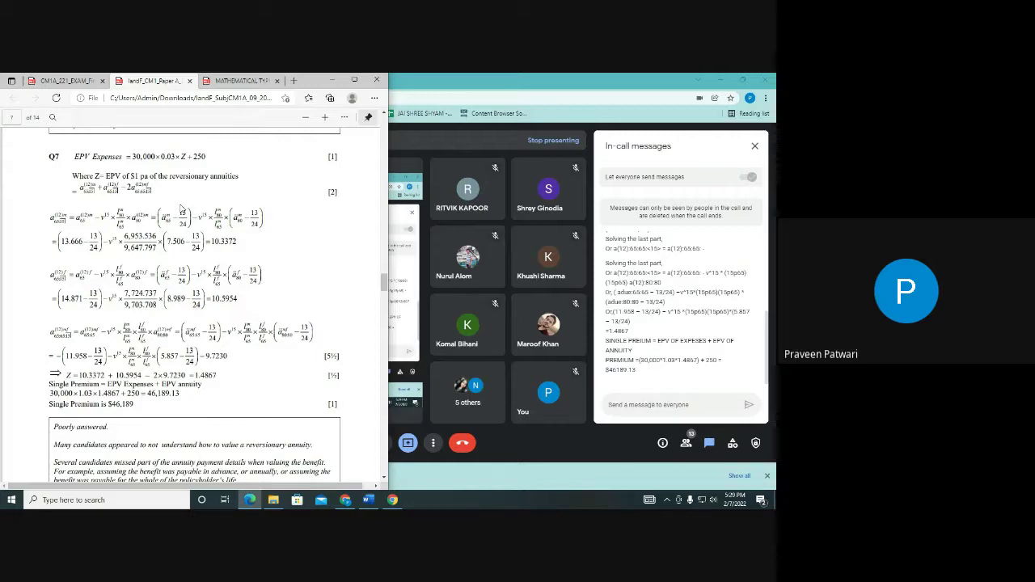
{"action": "left_click", "coordinate": [647, 343]}
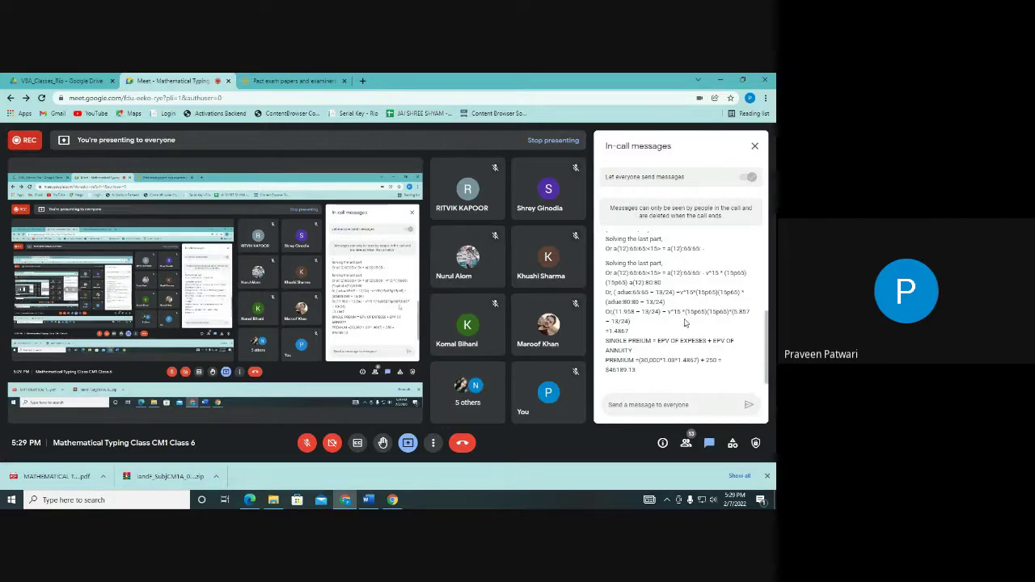
Scroll through the chat messages, then bring the Question 7 solution PDF back in front.
{"action": "scroll", "coordinate": [683, 323], "scroll_direction": "up", "scroll_amount": 5}
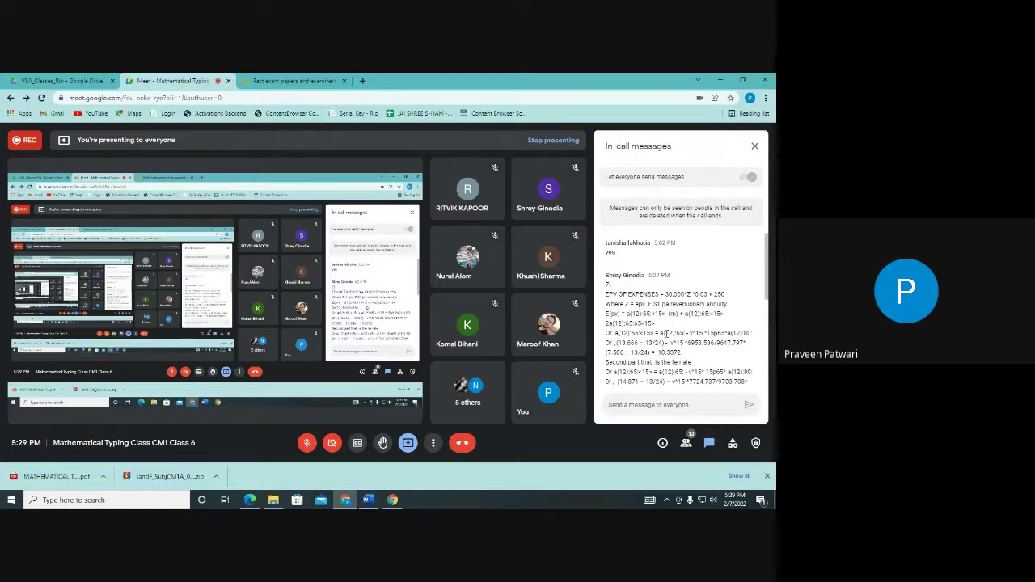
{"action": "scroll", "coordinate": [666, 332], "scroll_direction": "down", "scroll_amount": 3}
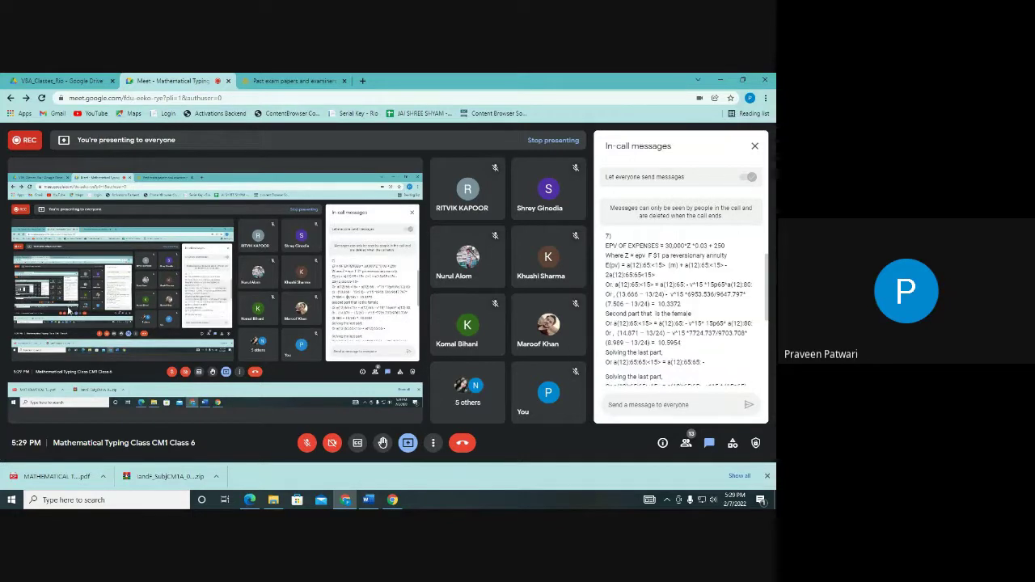
{"action": "left_click", "coordinate": [250, 500]}
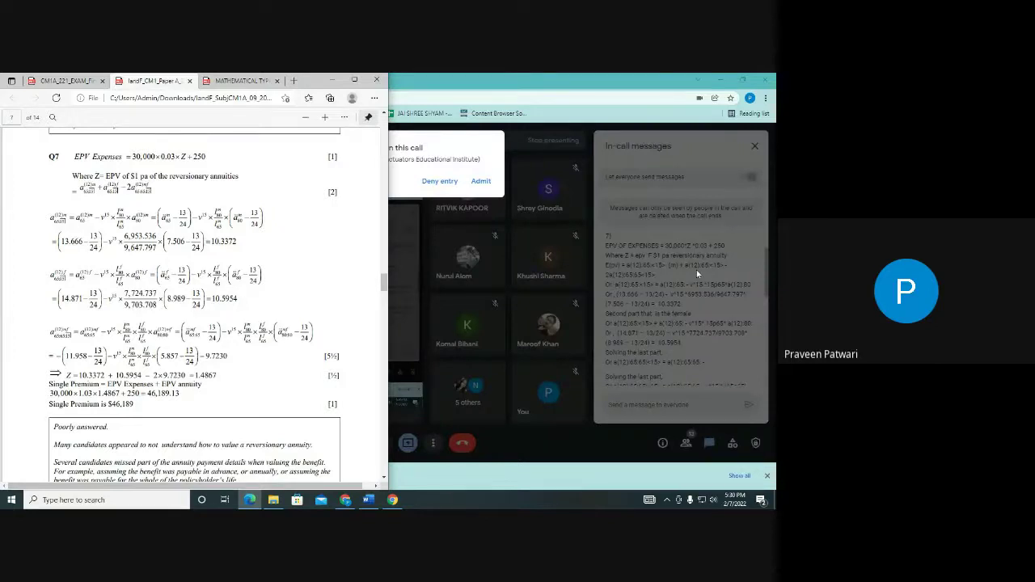
Admit the waiting person to the call and check the participant list.
{"action": "left_click", "coordinate": [485, 181]}
{"action": "left_click", "coordinate": [492, 179]}
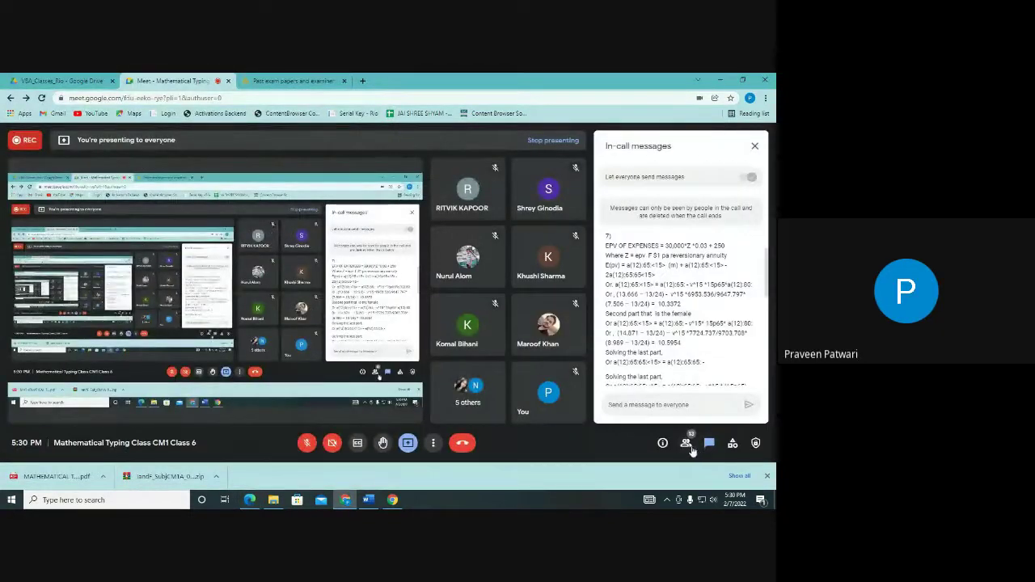
{"action": "left_click", "coordinate": [686, 442]}
{"action": "scroll", "coordinate": [674, 358], "scroll_direction": "down", "scroll_amount": 2}
{"action": "scroll", "coordinate": [674, 359], "scroll_direction": "down", "scroll_amount": 3}
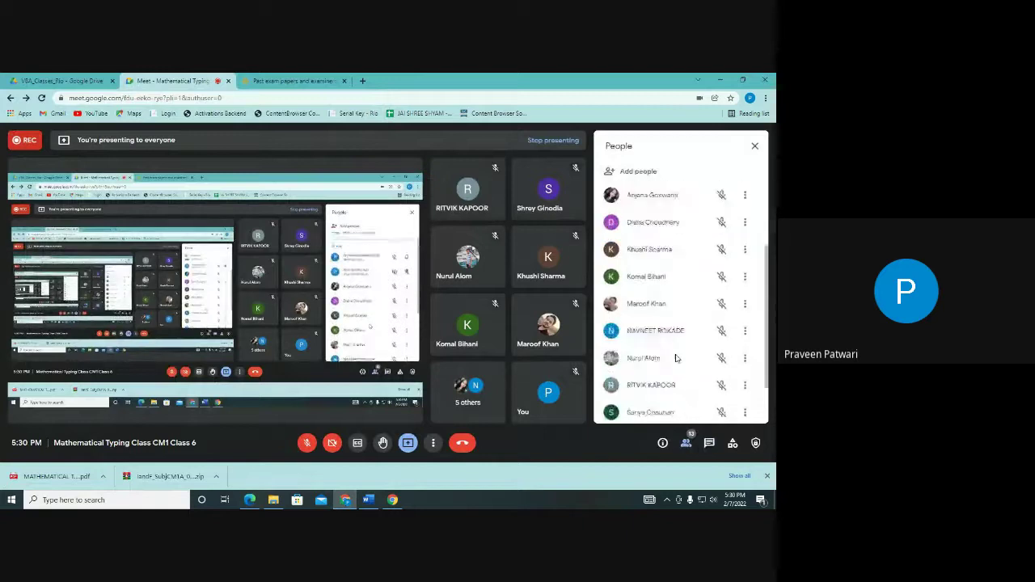
{"action": "scroll", "coordinate": [674, 358], "scroll_direction": "up", "scroll_amount": 5}
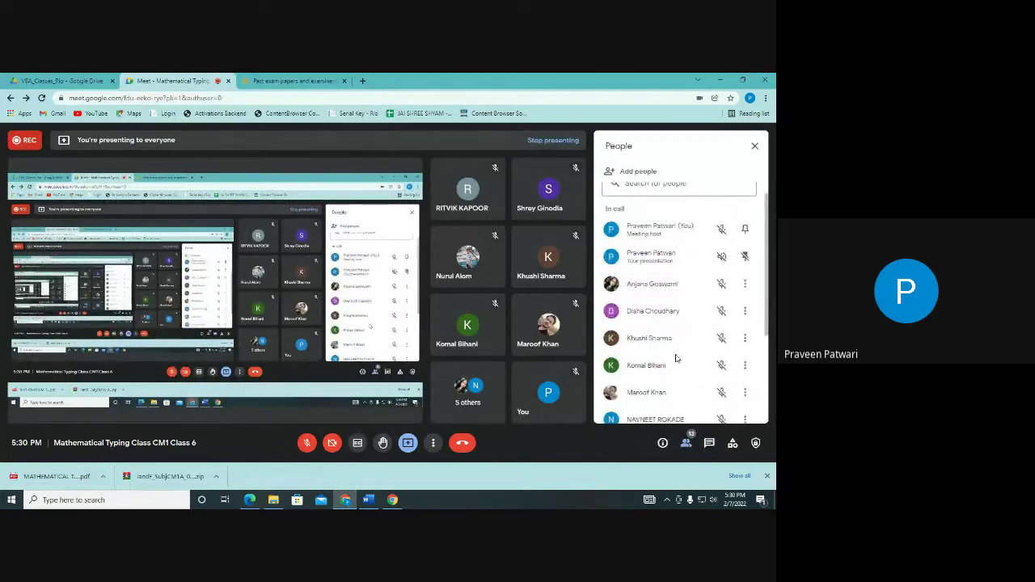
{"action": "left_click", "coordinate": [754, 146]}
Show the in-call chat beside the solution PDF, scrolled up to the student's Q7 answer.
{"action": "left_click", "coordinate": [709, 442]}
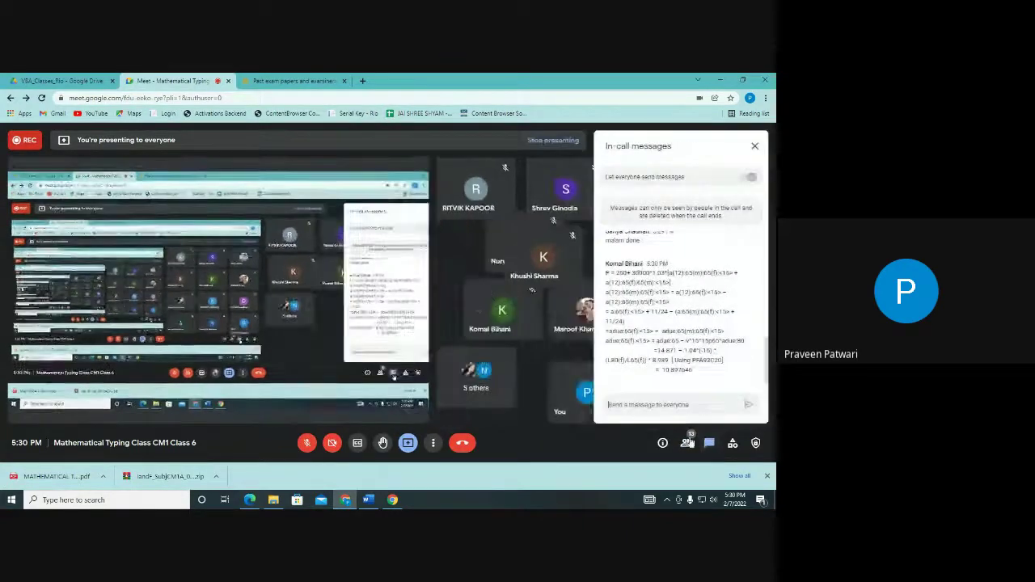
{"action": "key", "text": "alt+Tab"}
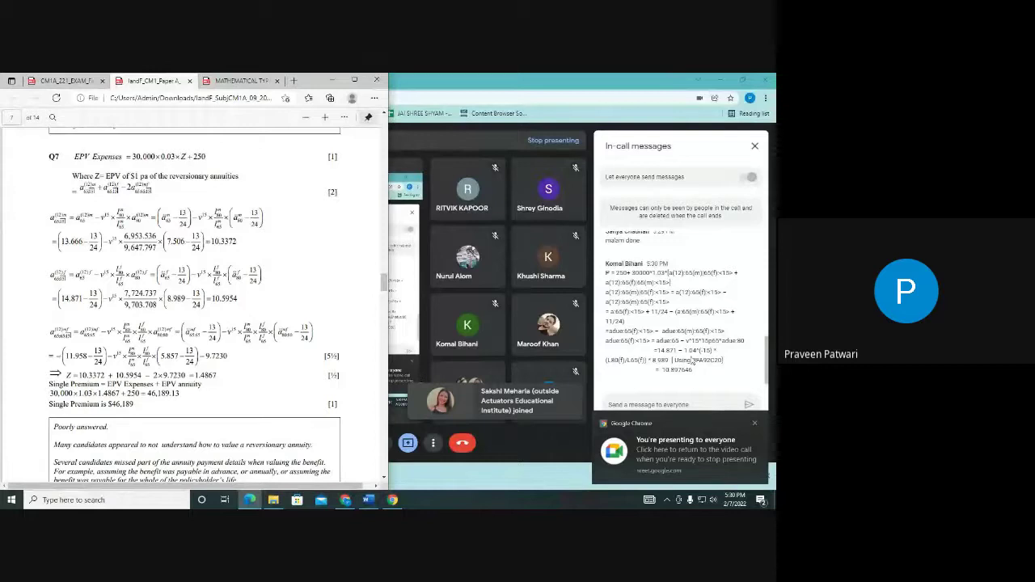
{"action": "scroll", "coordinate": [691, 360], "scroll_direction": "up", "scroll_amount": 3}
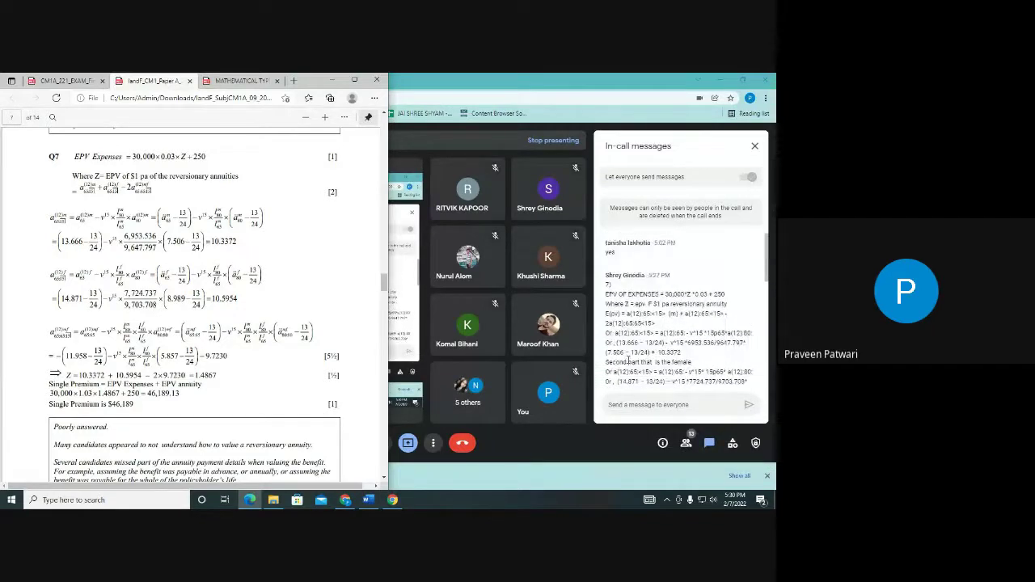
{"action": "scroll", "coordinate": [628, 360], "scroll_direction": "up", "scroll_amount": 3}
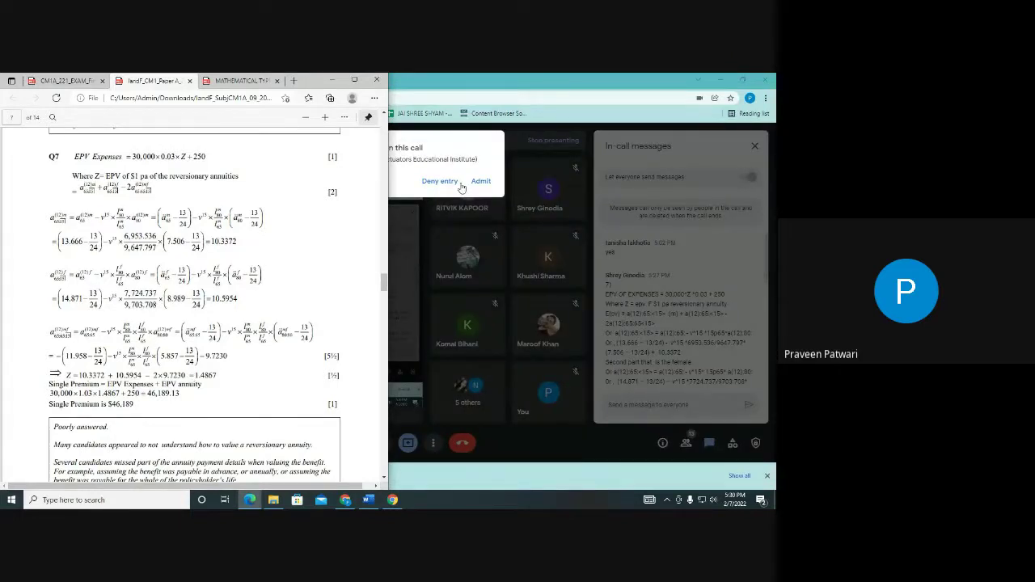
Admit the new join request and return to the call window.
{"action": "left_click", "coordinate": [488, 162]}
{"action": "left_click", "coordinate": [480, 181]}
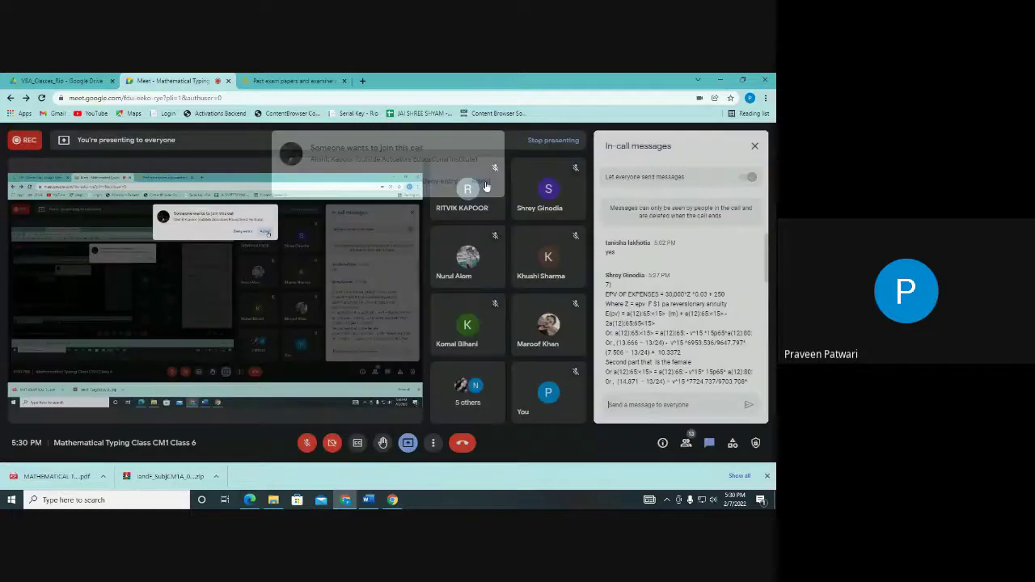
{"action": "key", "text": "alt+Tab"}
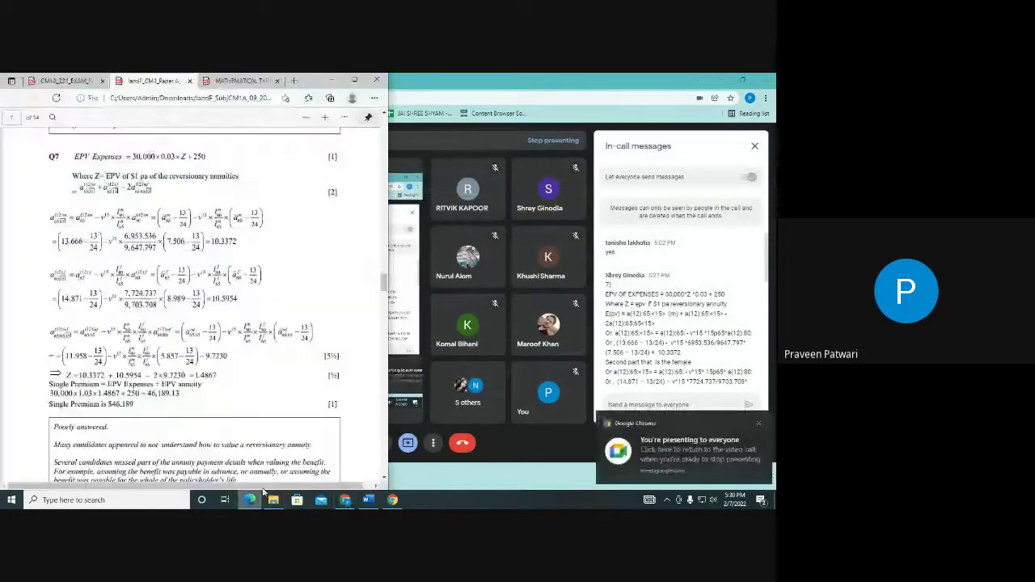
{"action": "left_click", "coordinate": [522, 387]}
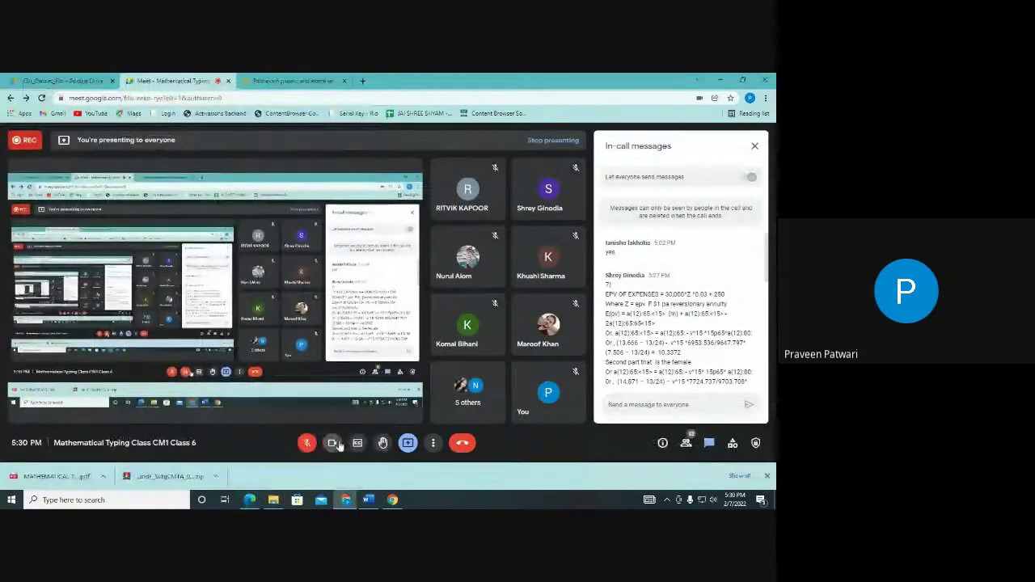
Unmute the microphone, turn the camera off and back on, and snap the call beside the PDF.
{"action": "left_click", "coordinate": [306, 442]}
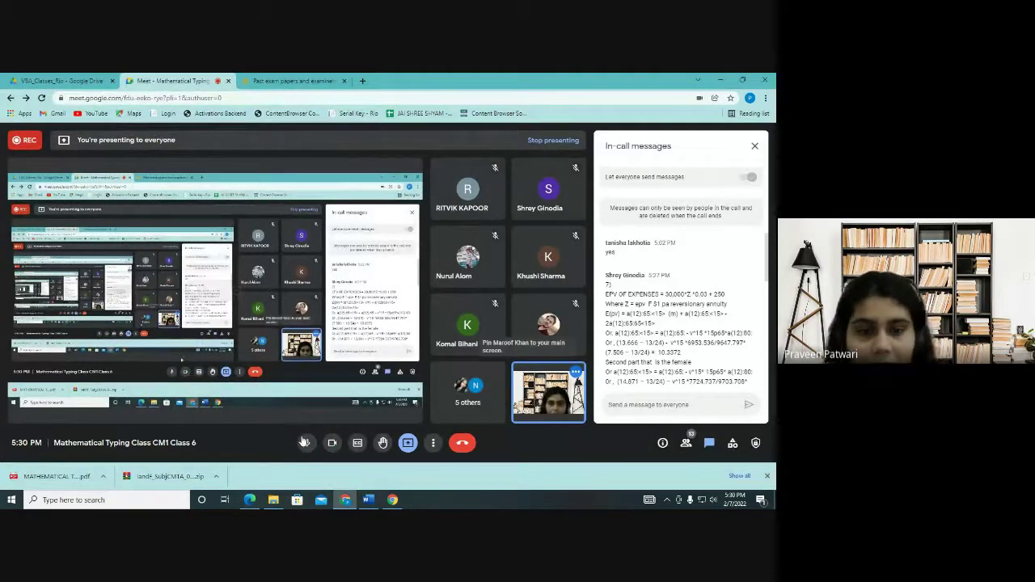
{"action": "left_click", "coordinate": [332, 442]}
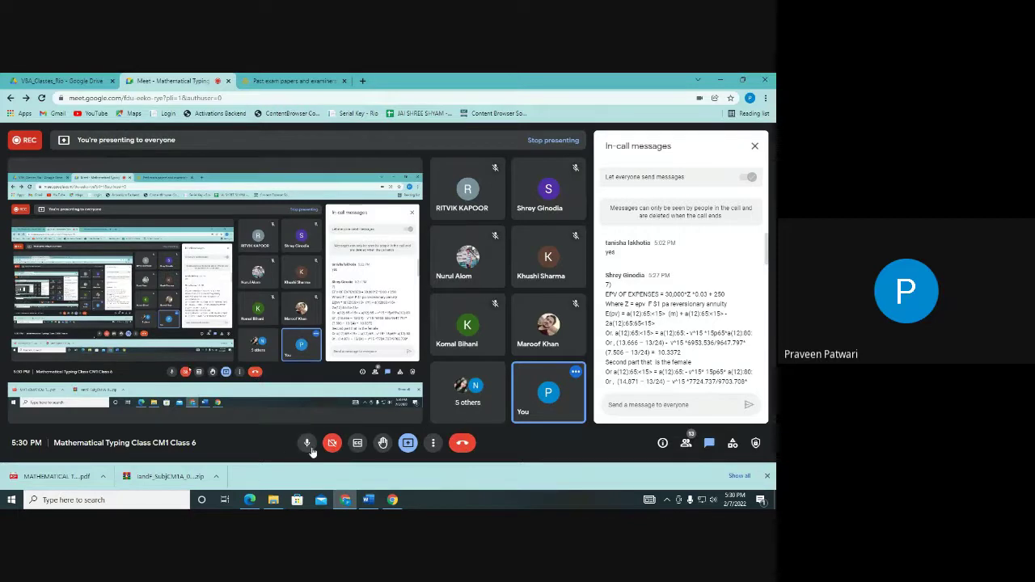
{"action": "left_click", "coordinate": [333, 446]}
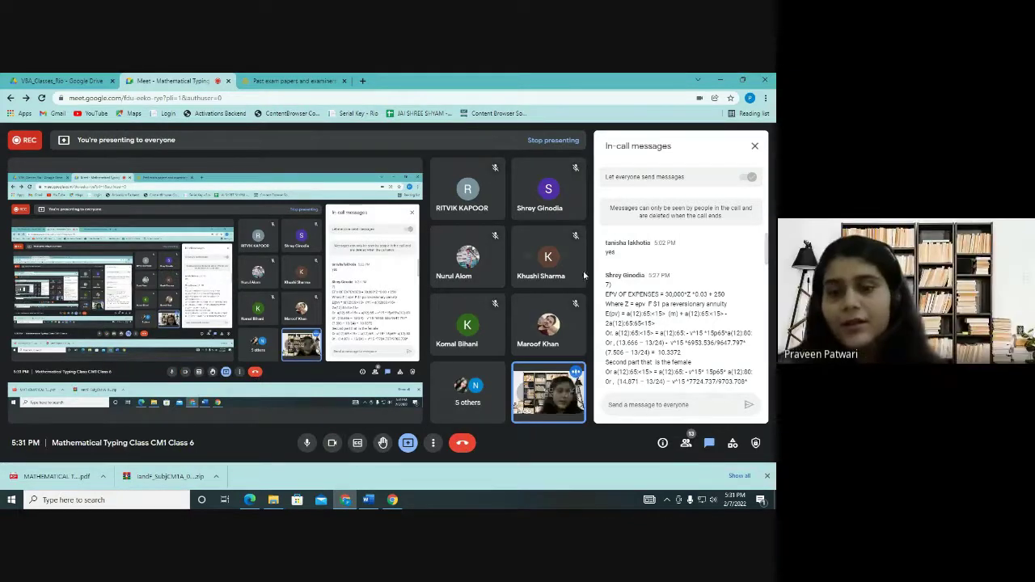
{"action": "mouse_move", "coordinate": [540, 259]}
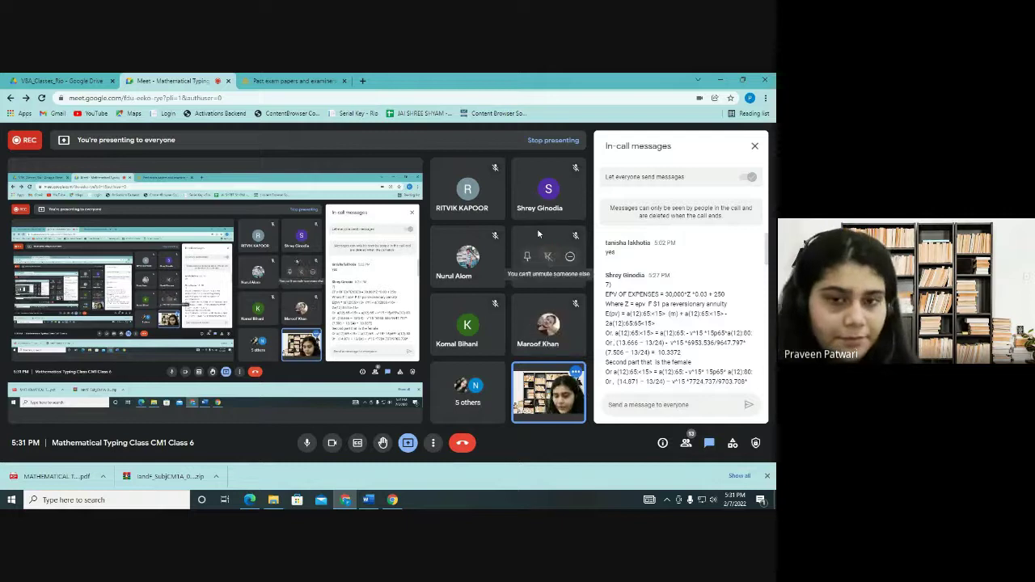
{"action": "key", "text": "super+Right"}
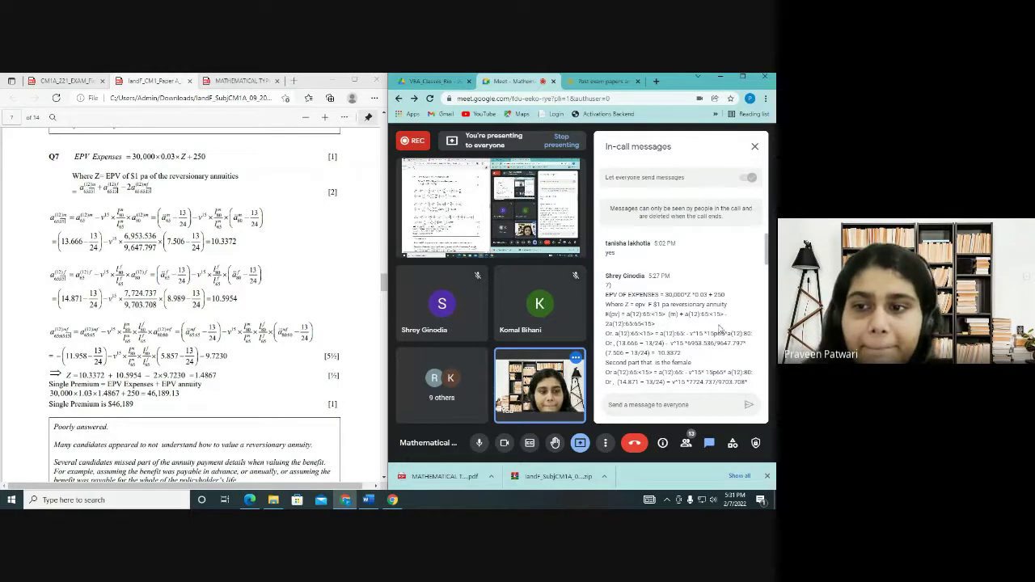
{"action": "scroll", "coordinate": [664, 305], "scroll_direction": "down", "scroll_amount": 1}
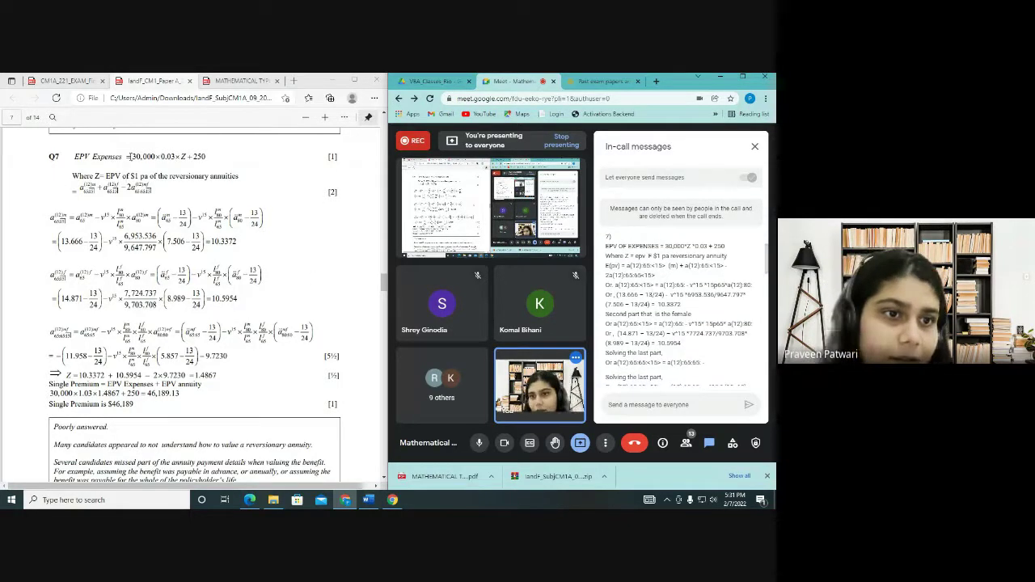
{"action": "mouse_move", "coordinate": [636, 256]}
{"action": "left_mouse_down"}
{"action": "mouse_move", "coordinate": [704, 264]}
{"action": "mouse_move", "coordinate": [726, 256]}
{"action": "left_mouse_up"}
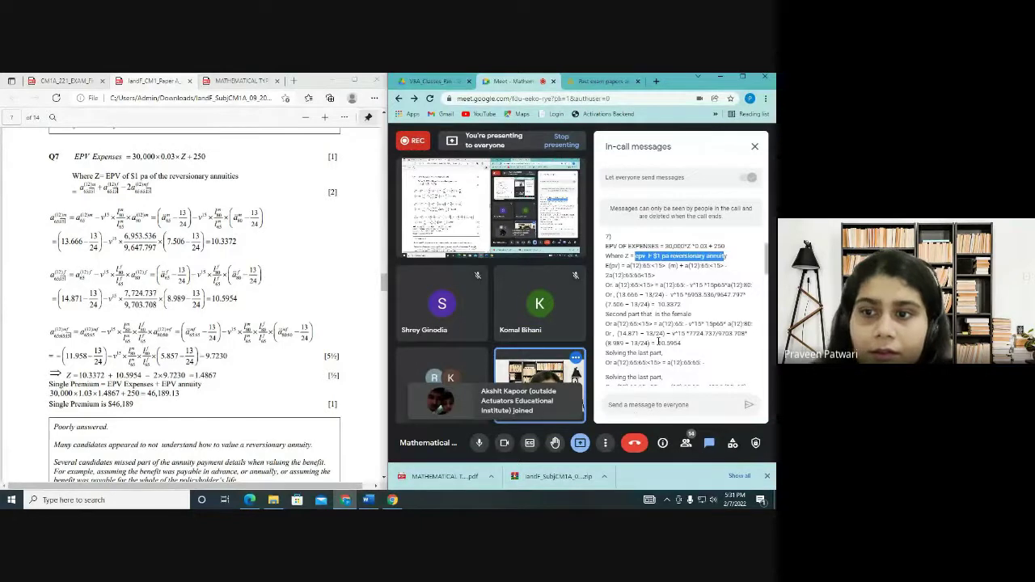
{"action": "left_click", "coordinate": [606, 257]}
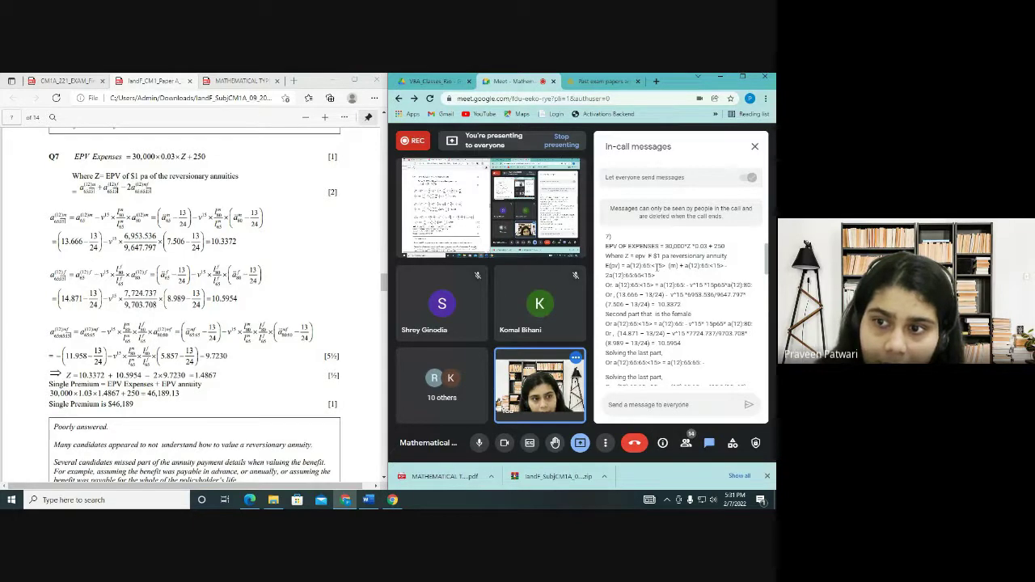
{"action": "left_click_drag", "start_coordinate": [631, 265], "coordinate": [671, 268]}
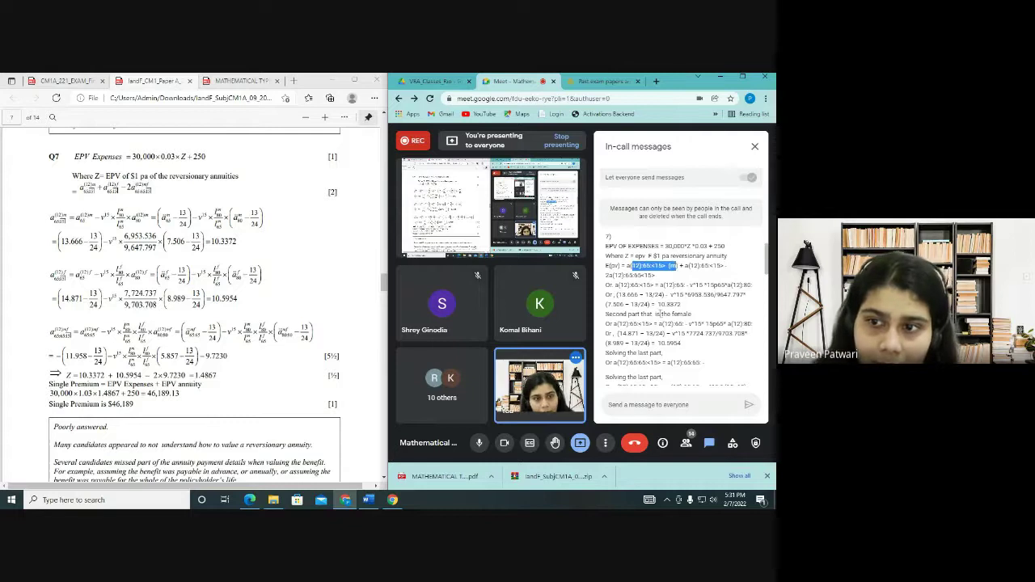
{"action": "left_click", "coordinate": [681, 281]}
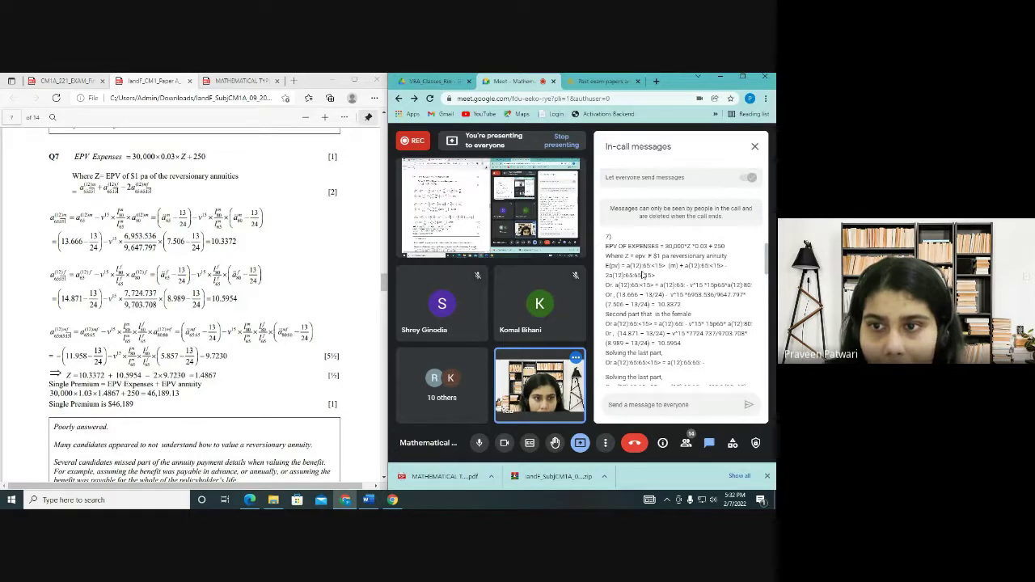
{"action": "mouse_move", "coordinate": [629, 266]}
{"action": "left_mouse_down"}
{"action": "mouse_move", "coordinate": [670, 266]}
{"action": "mouse_move", "coordinate": [735, 294]}
{"action": "left_mouse_up"}
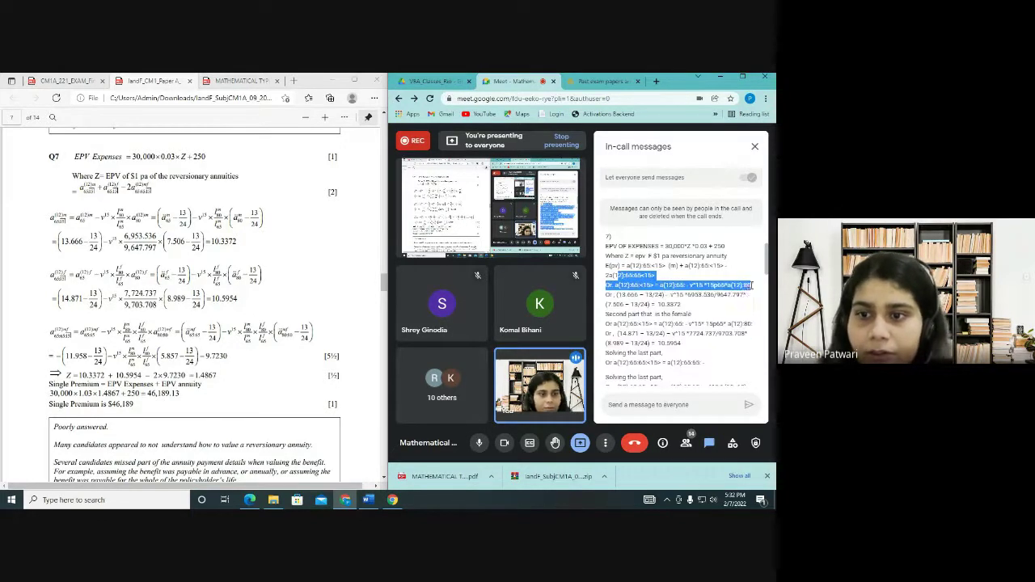
{"action": "left_click", "coordinate": [714, 305]}
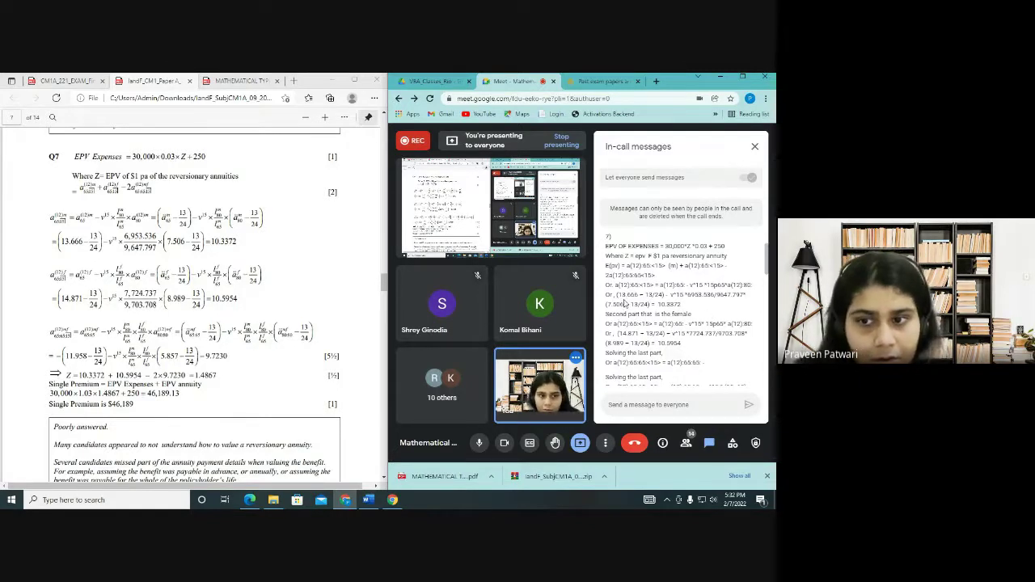
{"action": "scroll", "coordinate": [624, 303], "scroll_direction": "down", "scroll_amount": 1}
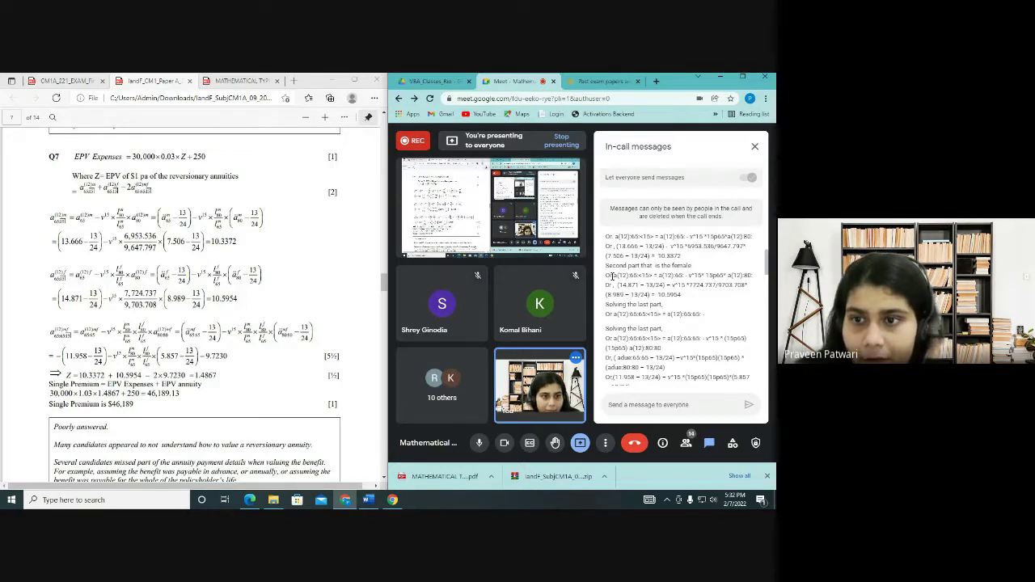
{"action": "mouse_move", "coordinate": [611, 276]}
{"action": "left_mouse_down"}
{"action": "mouse_move", "coordinate": [677, 292]}
{"action": "mouse_move", "coordinate": [703, 313]}
{"action": "left_mouse_up"}
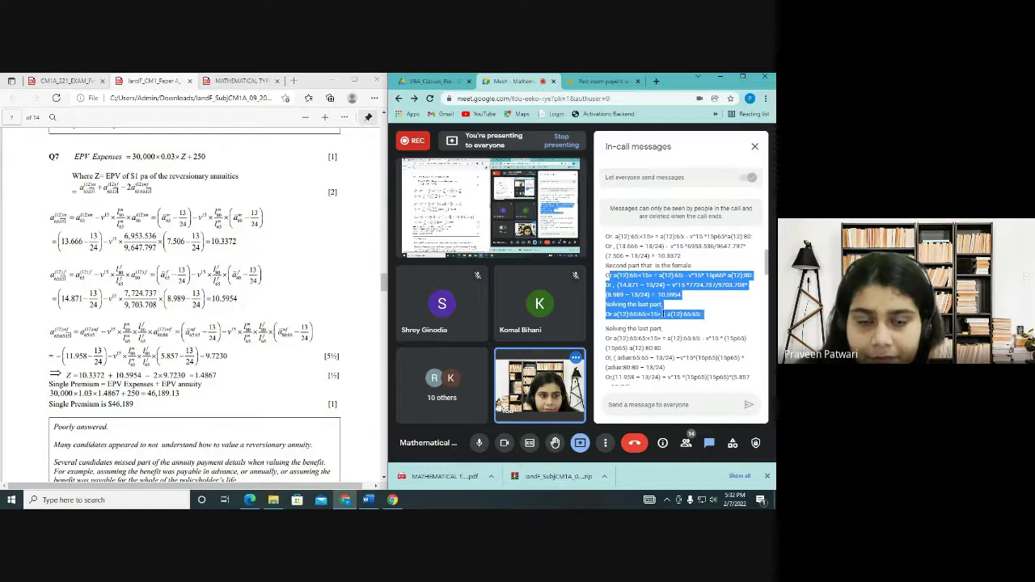
{"action": "left_click", "coordinate": [661, 296]}
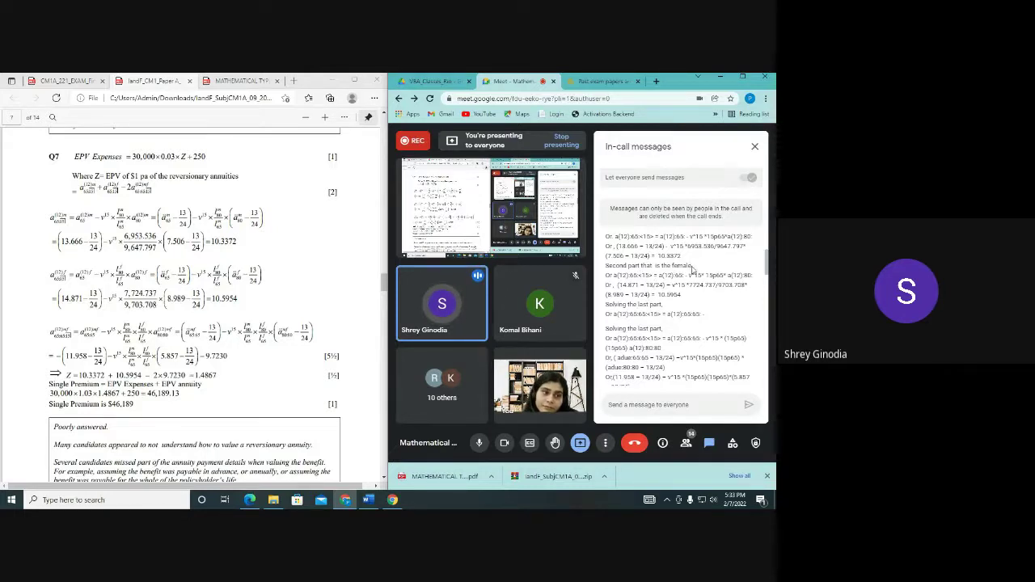
{"action": "scroll", "coordinate": [692, 269], "scroll_direction": "down", "scroll_amount": 1}
{"action": "scroll", "coordinate": [691, 269], "scroll_direction": "up", "scroll_amount": 1}
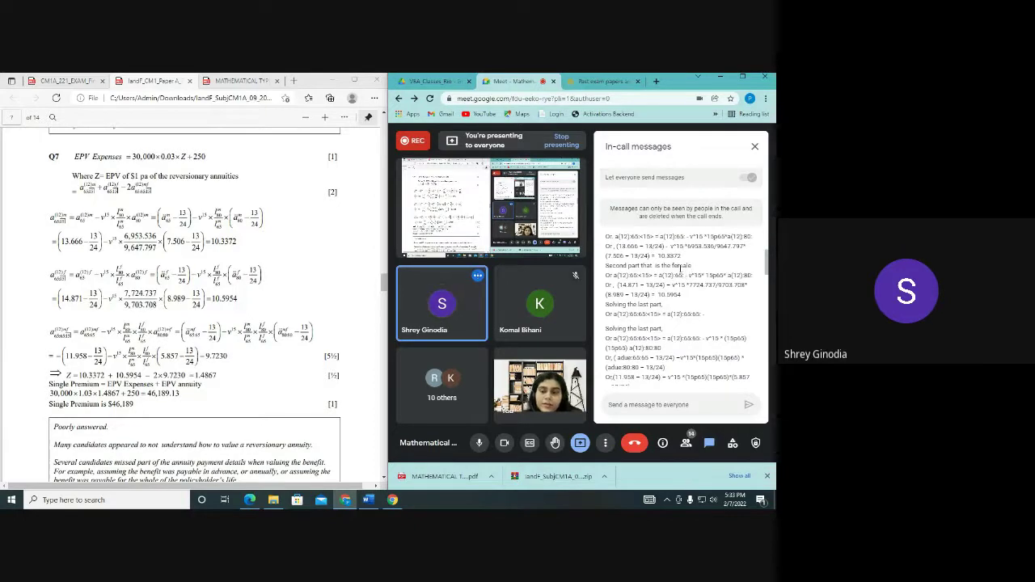
{"action": "left_click_drag", "start_coordinate": [650, 265], "coordinate": [692, 266]}
{"action": "left_click", "coordinate": [655, 281]}
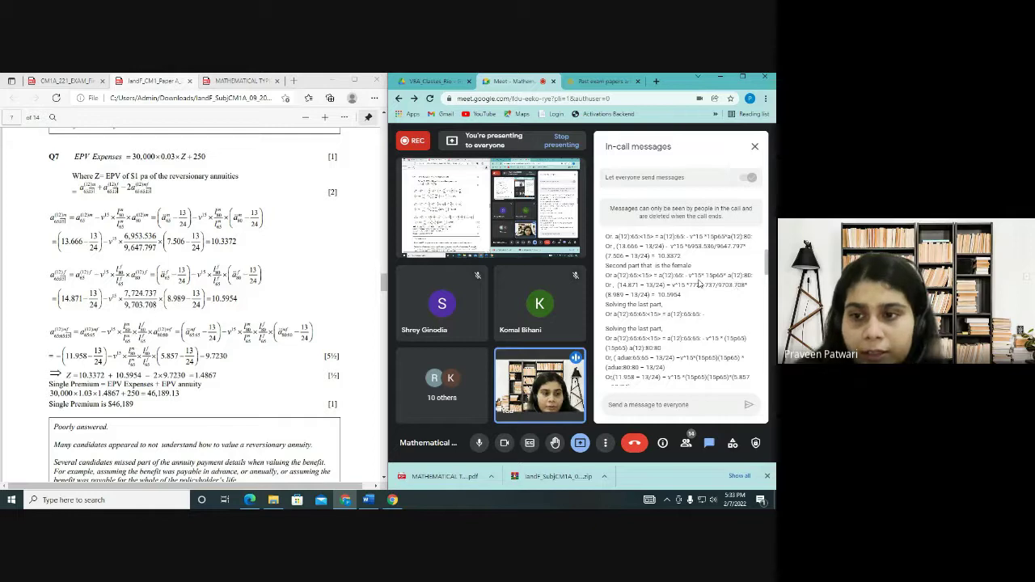
{"action": "left_click_drag", "start_coordinate": [633, 276], "coordinate": [740, 275]}
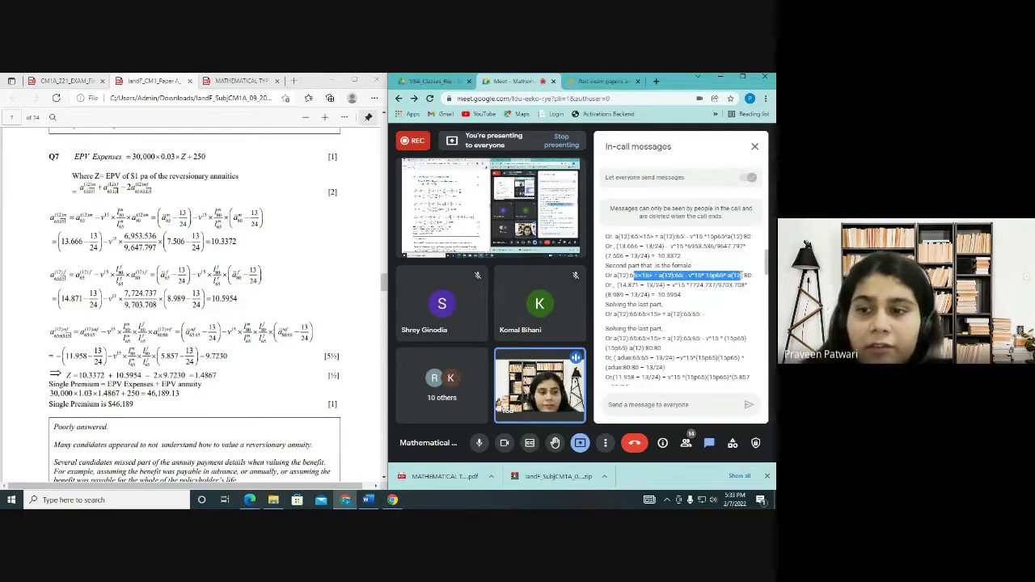
{"action": "left_click", "coordinate": [696, 277]}
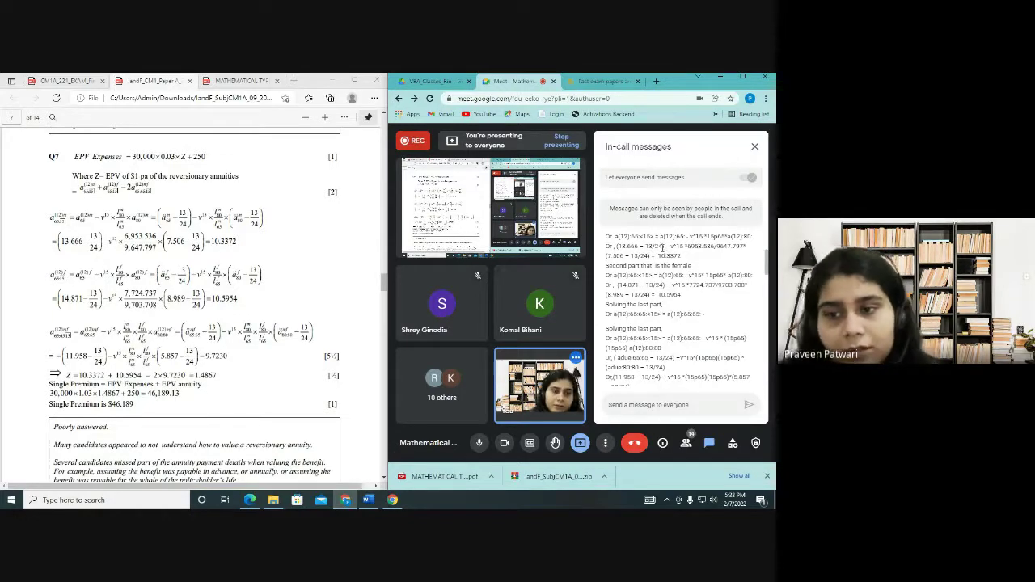
{"action": "scroll", "coordinate": [663, 246], "scroll_direction": "down", "scroll_amount": 1}
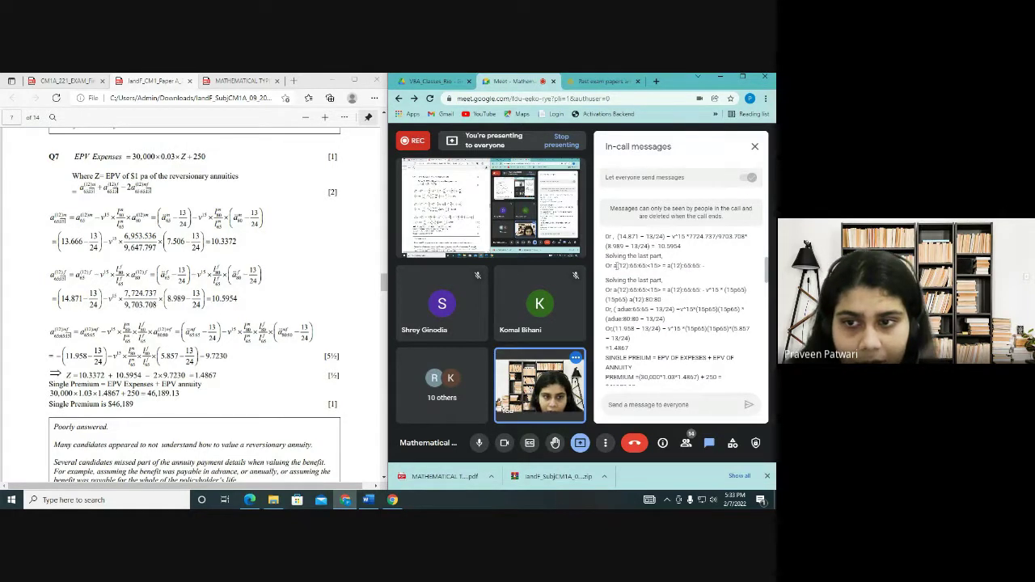
{"action": "mouse_move", "coordinate": [644, 266]}
{"action": "left_mouse_down"}
{"action": "mouse_move", "coordinate": [617, 266]}
{"action": "mouse_move", "coordinate": [663, 266]}
{"action": "left_mouse_up"}
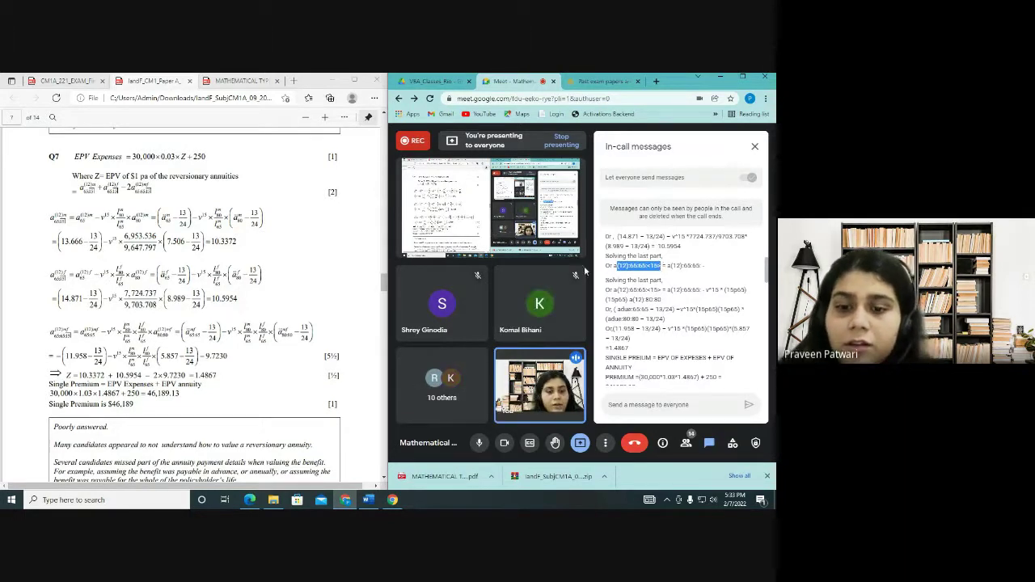
{"action": "left_click", "coordinate": [684, 270]}
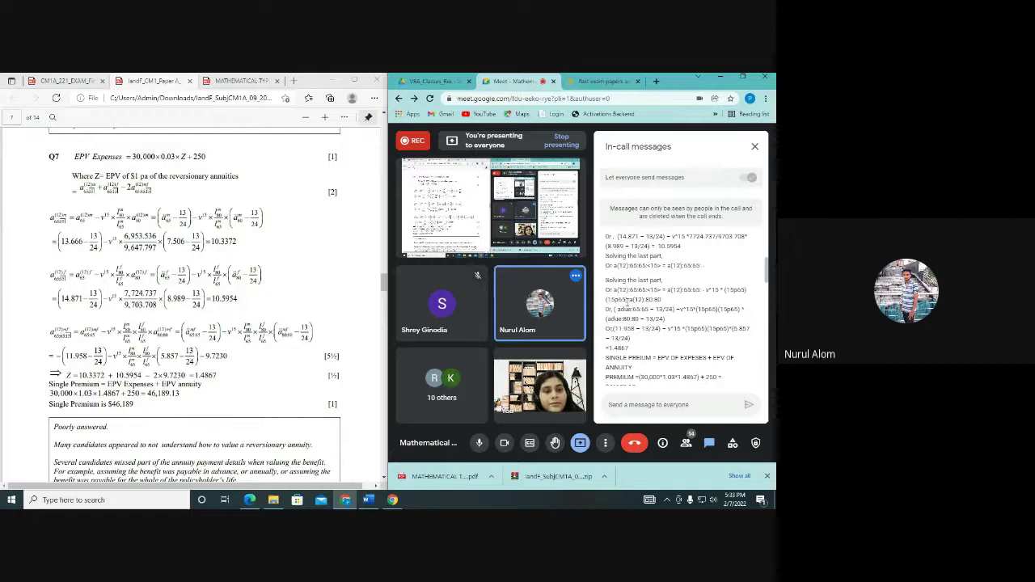
{"action": "scroll", "coordinate": [626, 300], "scroll_direction": "up", "scroll_amount": 3}
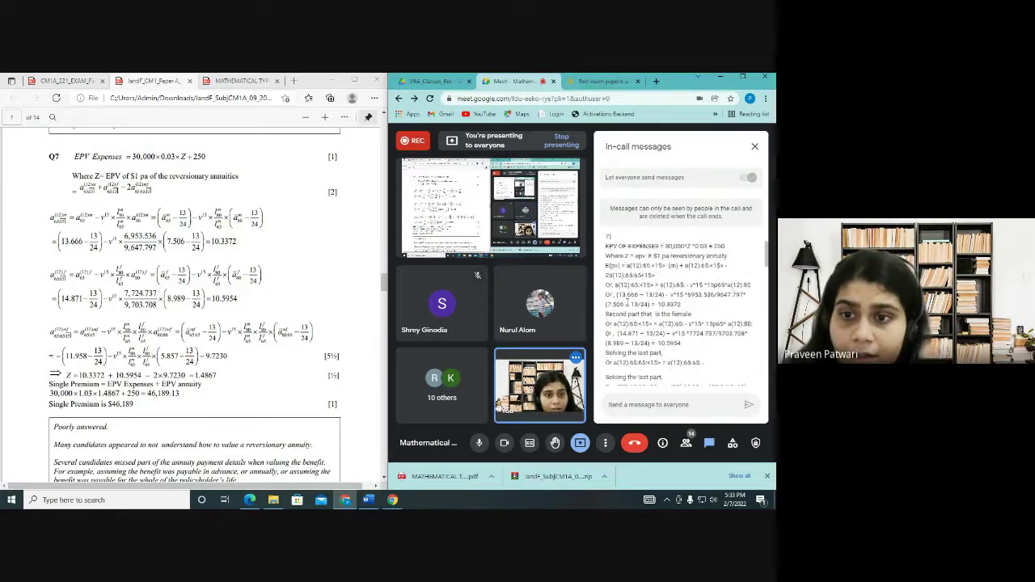
{"action": "scroll", "coordinate": [627, 300], "scroll_direction": "up", "scroll_amount": 3}
{"action": "scroll", "coordinate": [627, 304], "scroll_direction": "down", "scroll_amount": 2}
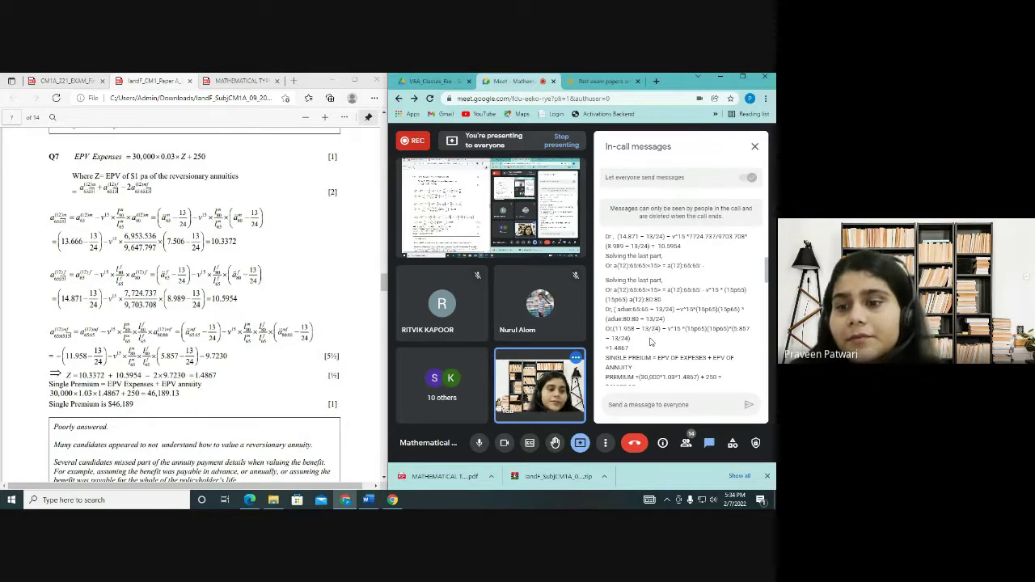
Scroll the chat to the next student's premium formula P = 250 + 30000*1.03*[…].
{"action": "scroll", "coordinate": [639, 331], "scroll_direction": "down", "scroll_amount": 3}
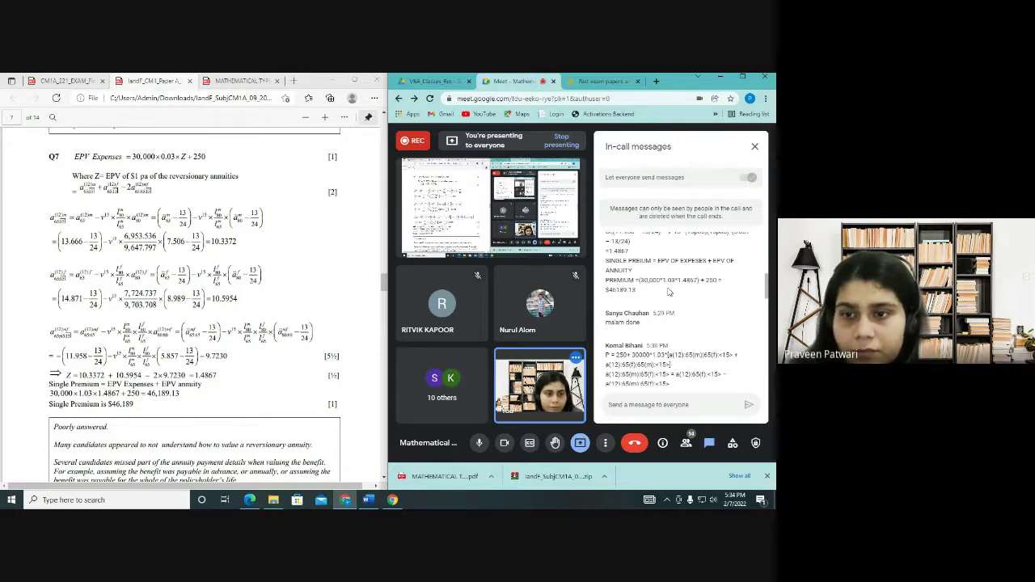
{"action": "scroll", "coordinate": [668, 292], "scroll_direction": "up", "scroll_amount": 1}
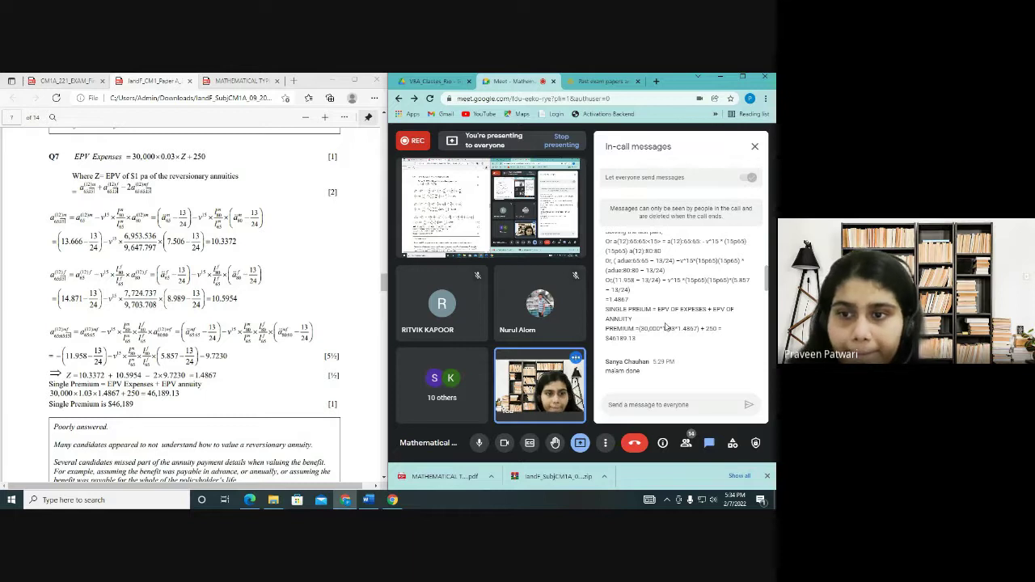
{"action": "scroll", "coordinate": [669, 317], "scroll_direction": "down", "scroll_amount": 2}
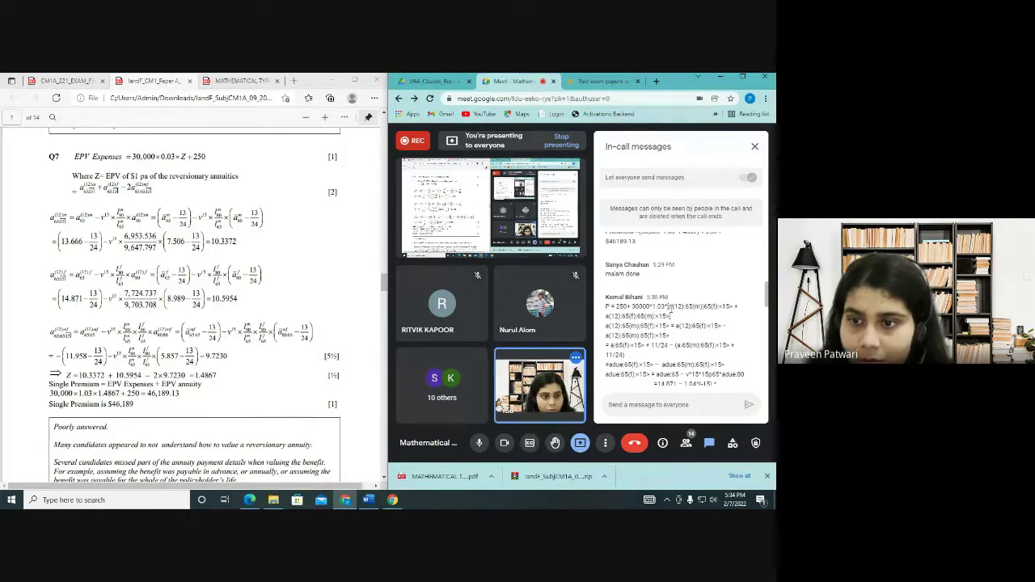
Highlight the a(12) annuity terms, scrolling down to the values 10.697646 and 10.092056.
{"action": "left_click_drag", "start_coordinate": [668, 307], "coordinate": [682, 308]}
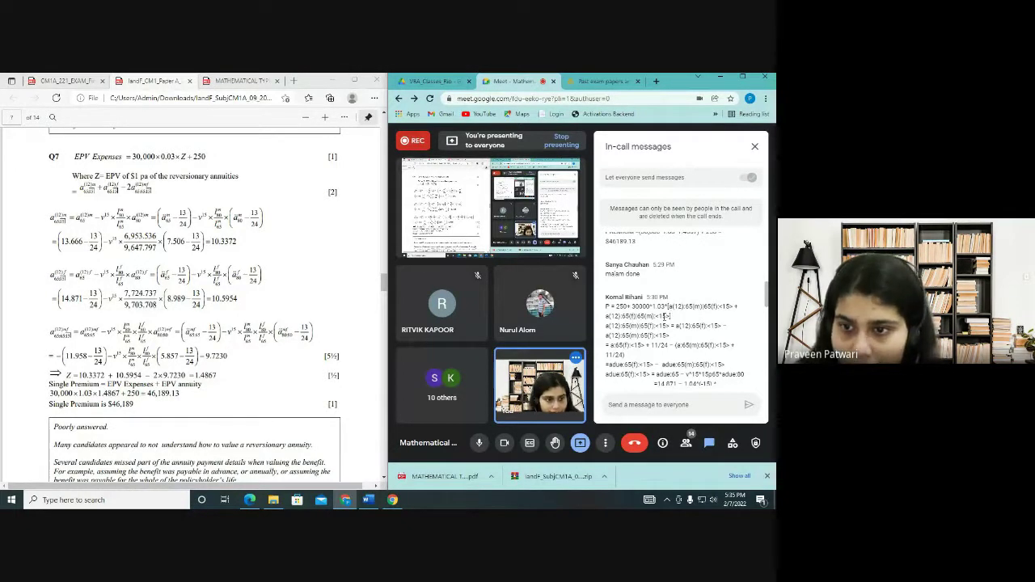
{"action": "scroll", "coordinate": [695, 319], "scroll_direction": "down", "scroll_amount": 1}
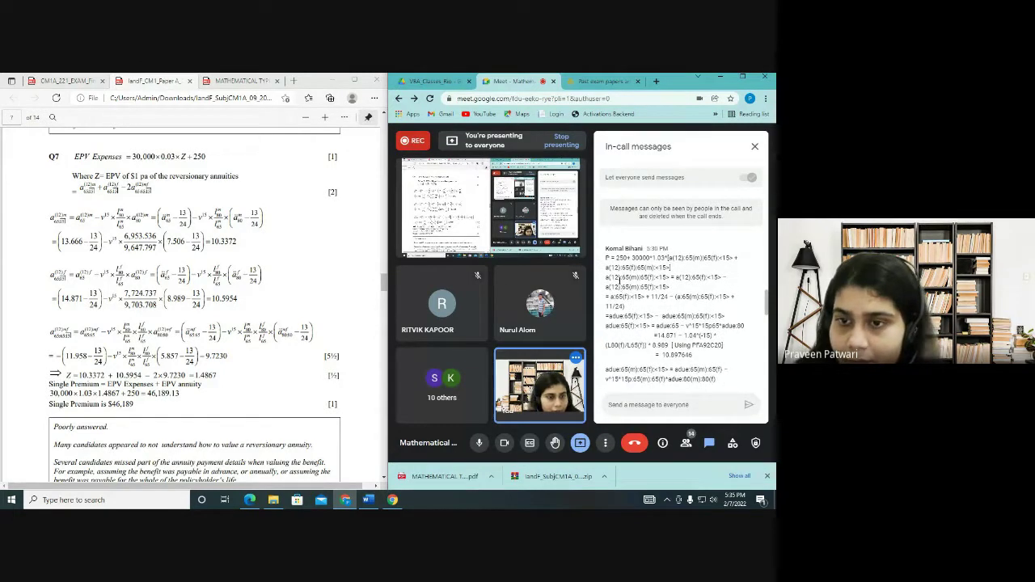
{"action": "left_click_drag", "start_coordinate": [618, 277], "coordinate": [719, 278]}
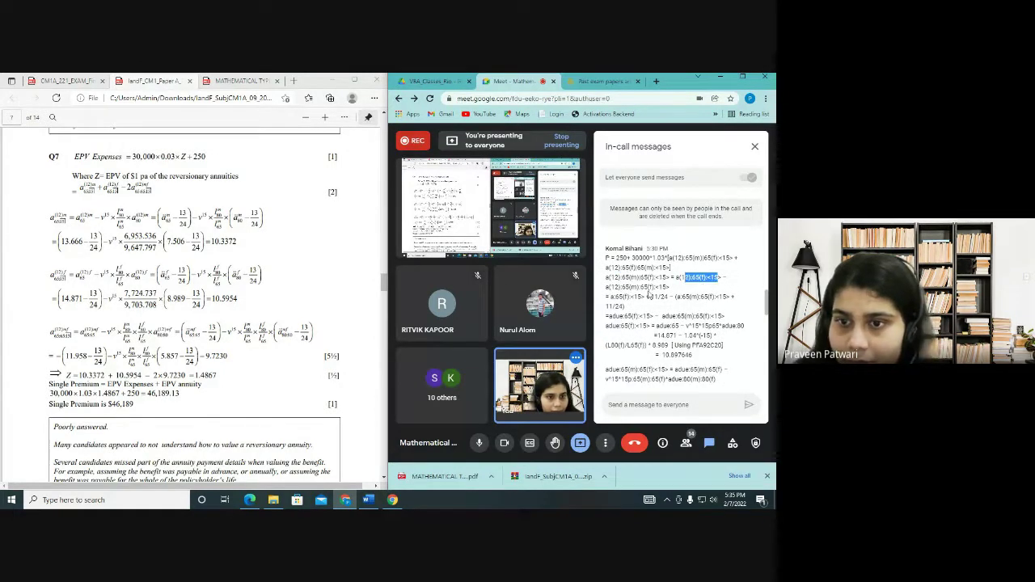
{"action": "left_click_drag", "start_coordinate": [606, 287], "coordinate": [617, 287]}
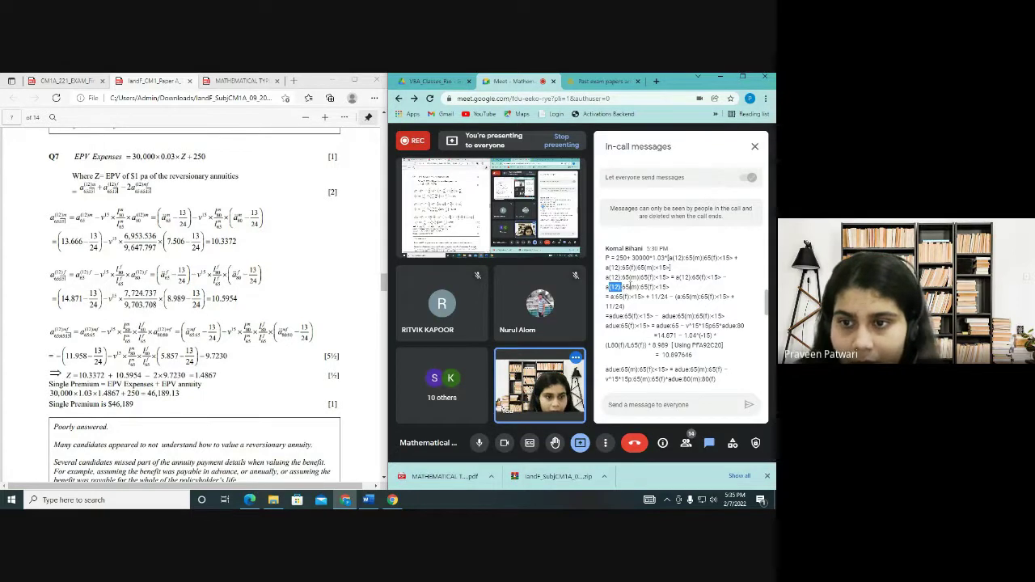
{"action": "left_click_drag", "start_coordinate": [628, 287], "coordinate": [645, 287]}
{"action": "left_click", "coordinate": [656, 296]}
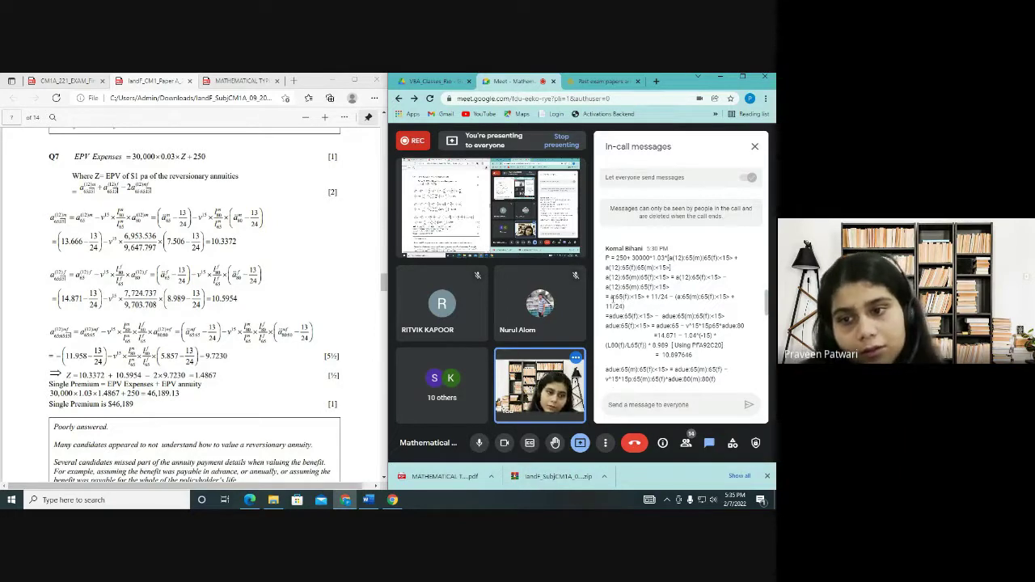
{"action": "left_click_drag", "start_coordinate": [612, 296], "coordinate": [636, 304]}
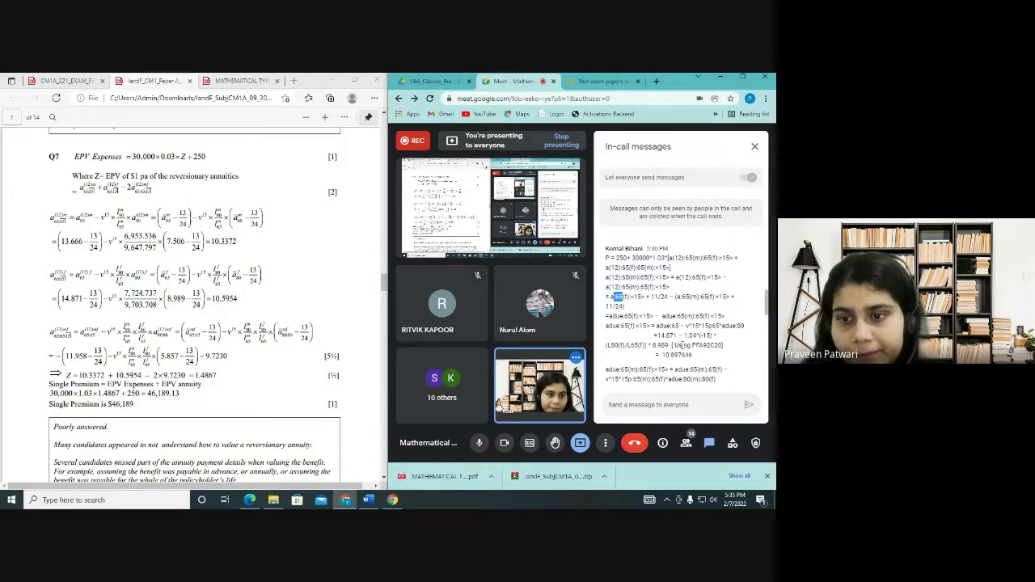
{"action": "scroll", "coordinate": [646, 346], "scroll_direction": "down", "scroll_amount": 1}
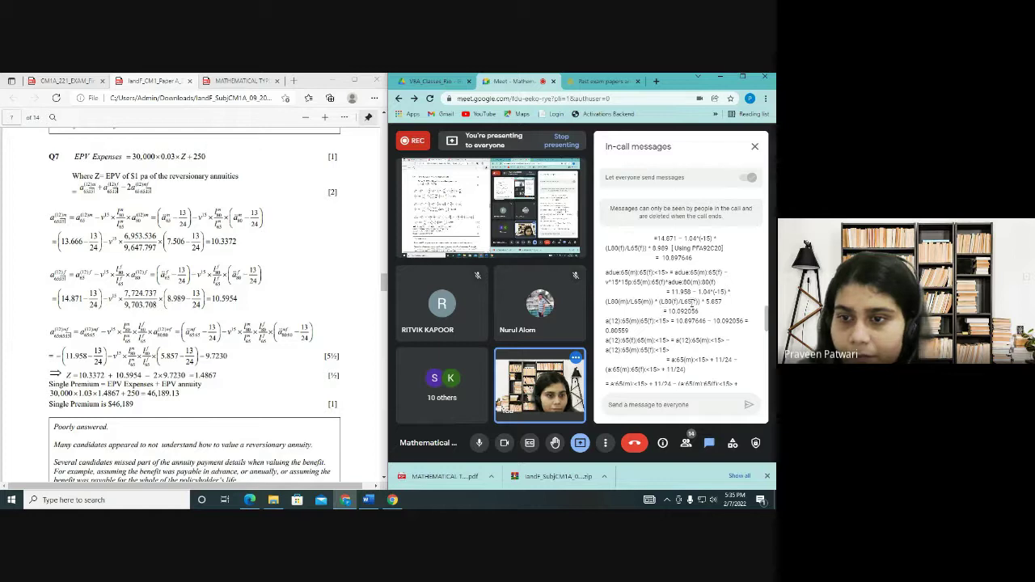
Highlight the student's final premium of $42756.97, then scroll to the next 'Let the single prem be P' answer.
{"action": "scroll", "coordinate": [645, 334], "scroll_direction": "down", "scroll_amount": 2}
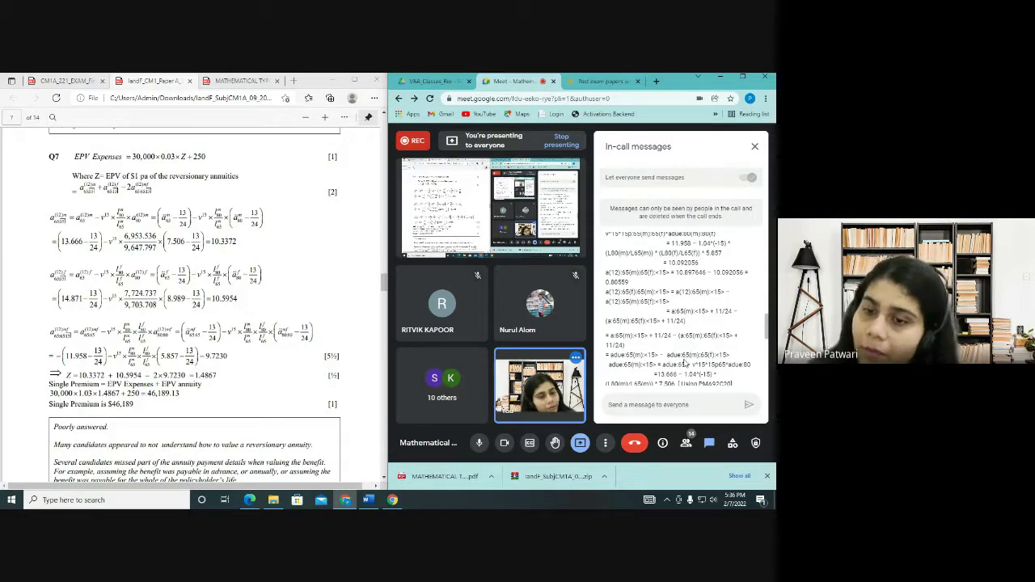
{"action": "scroll", "coordinate": [683, 364], "scroll_direction": "down", "scroll_amount": 1}
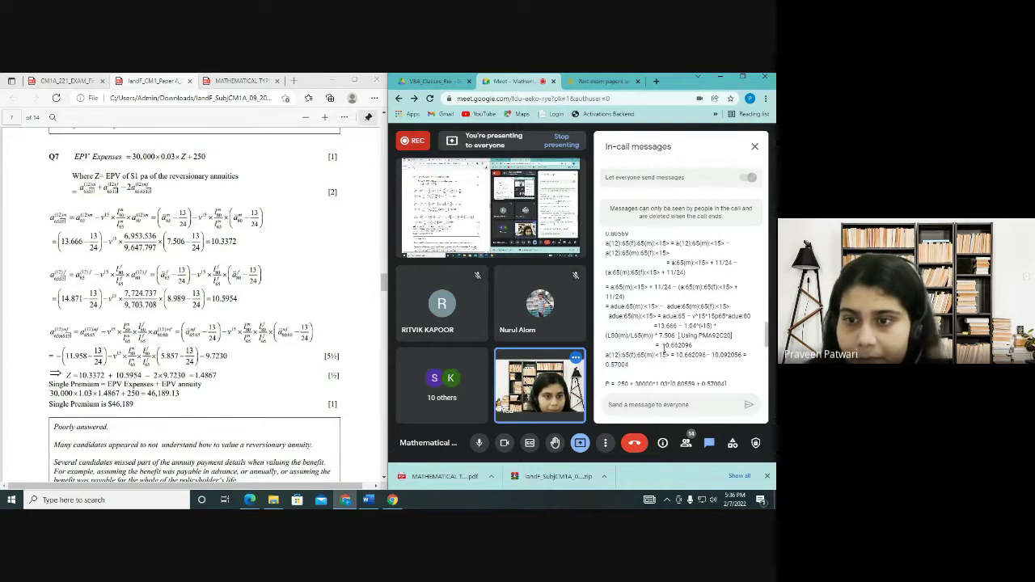
{"action": "scroll", "coordinate": [663, 346], "scroll_direction": "down", "scroll_amount": 1}
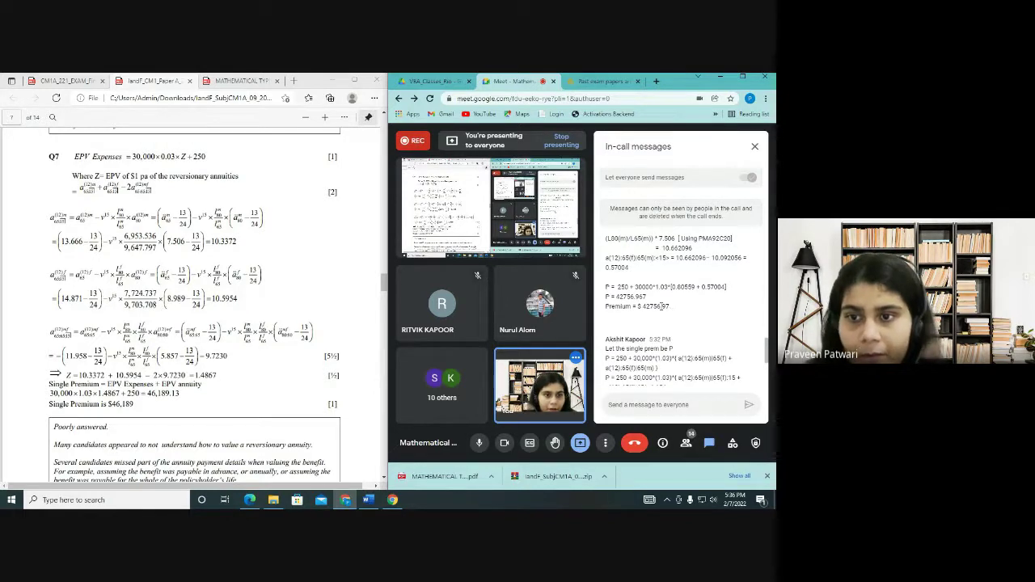
{"action": "left_click_drag", "start_coordinate": [674, 315], "coordinate": [605, 237]}
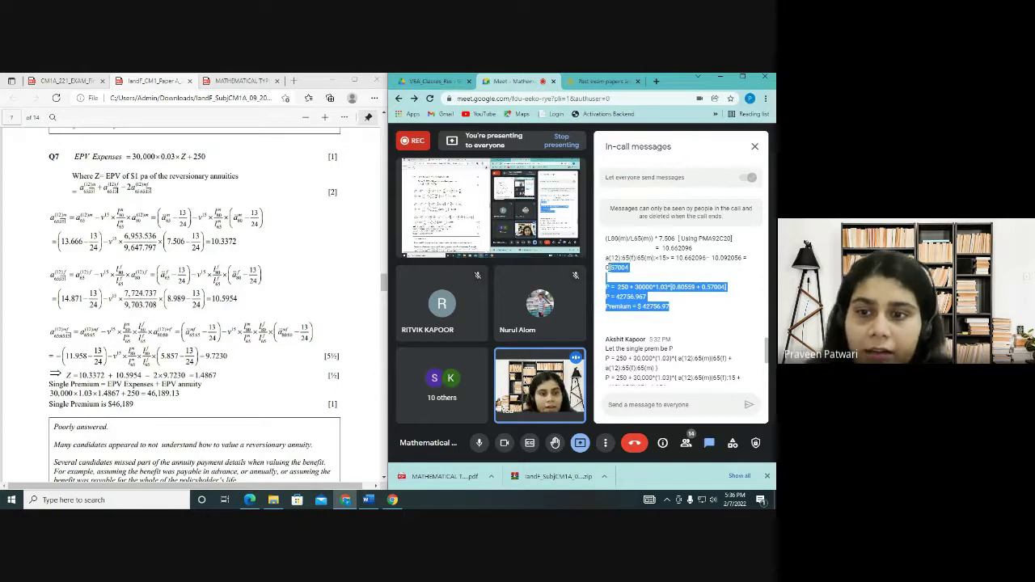
{"action": "left_click", "coordinate": [655, 304]}
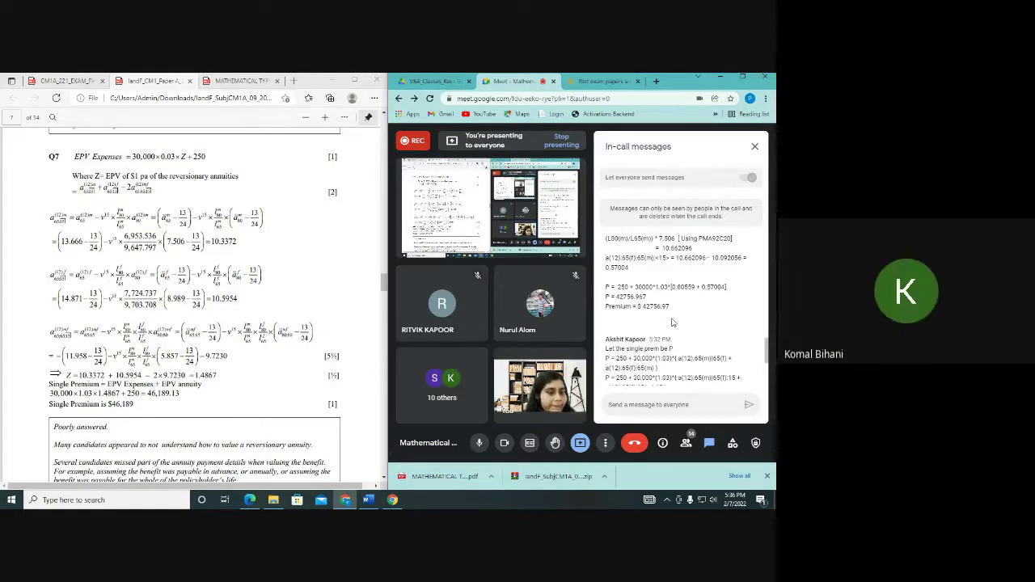
{"action": "scroll", "coordinate": [670, 322], "scroll_direction": "down", "scroll_amount": 1}
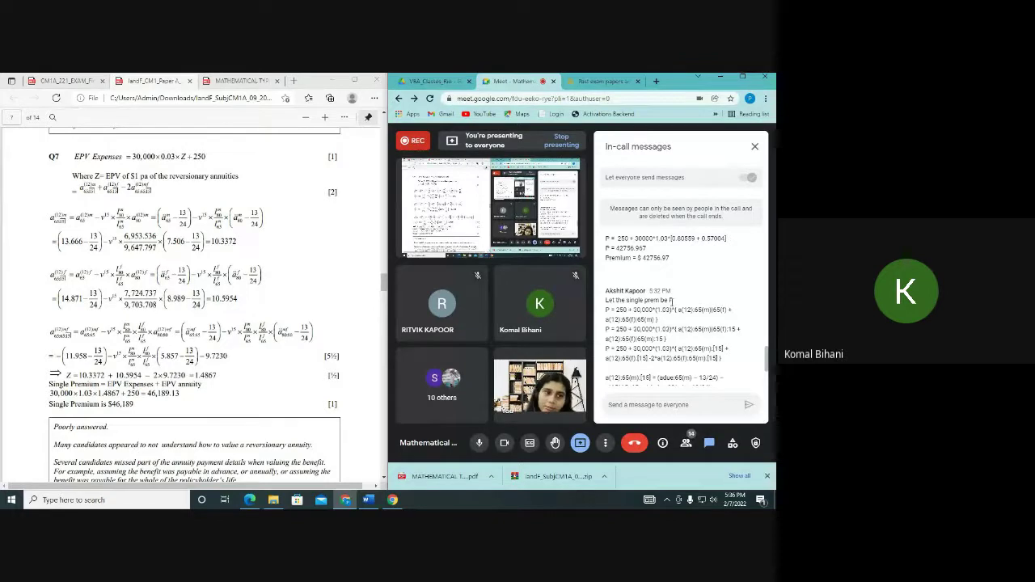
Highlight the '250 + 30,000*' and 1.03 terms of P, then mark the 15 in a(12):65(m)65(f):15.
{"action": "left_click_drag", "start_coordinate": [613, 310], "coordinate": [727, 309]}
{"action": "left_click_drag", "start_coordinate": [614, 320], "coordinate": [657, 320]}
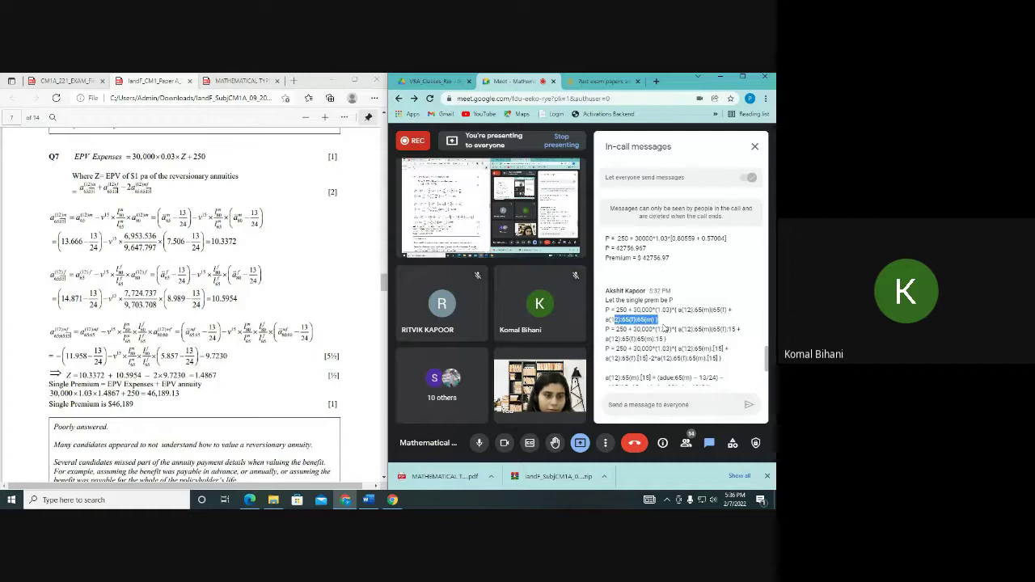
{"action": "scroll", "coordinate": [639, 315], "scroll_direction": "down", "scroll_amount": 1}
{"action": "left_click_drag", "start_coordinate": [610, 290], "coordinate": [737, 281]}
{"action": "left_click", "coordinate": [665, 289]}
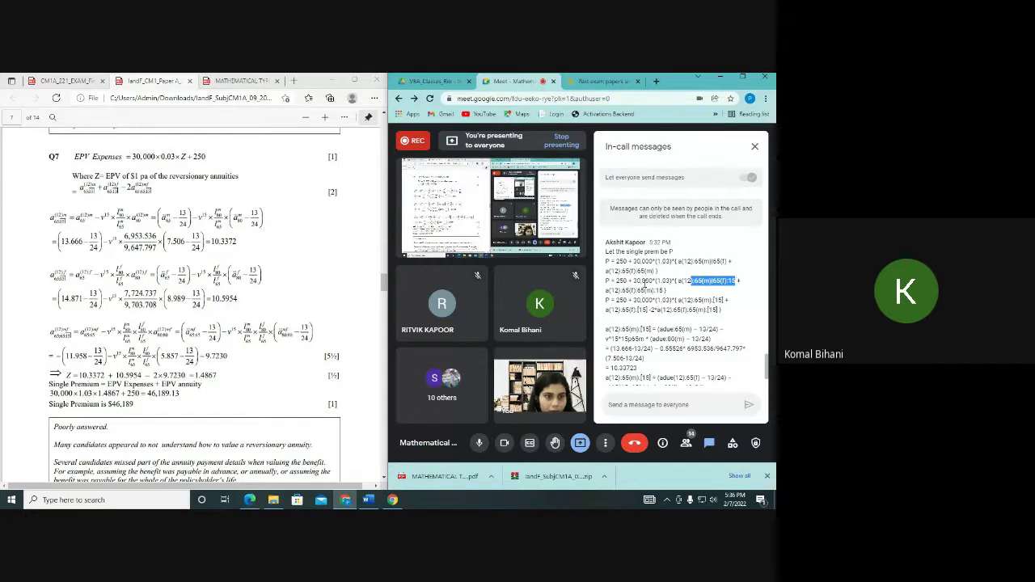
{"action": "left_click", "coordinate": [692, 291]}
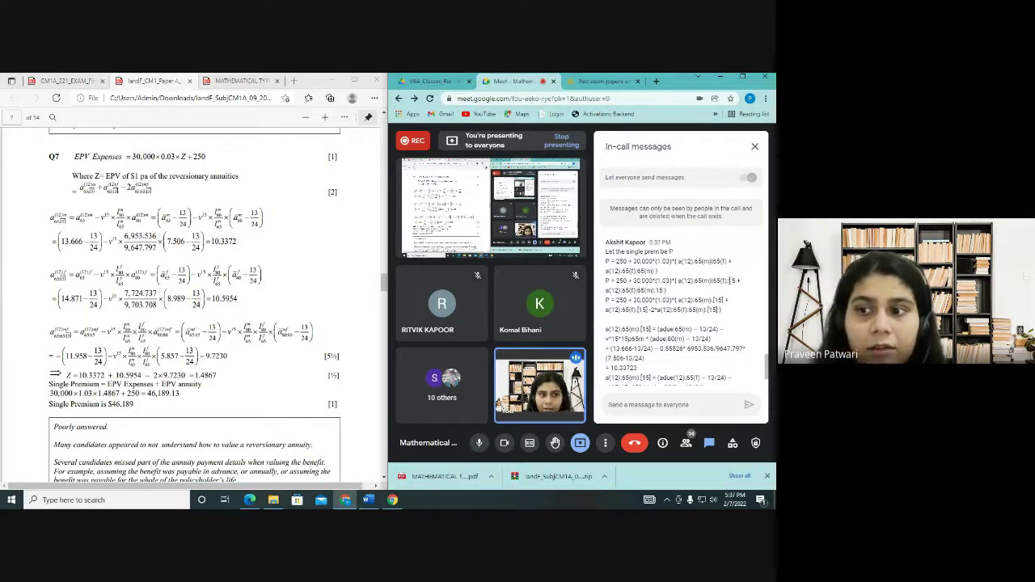
{"action": "double_click", "coordinate": [730, 282]}
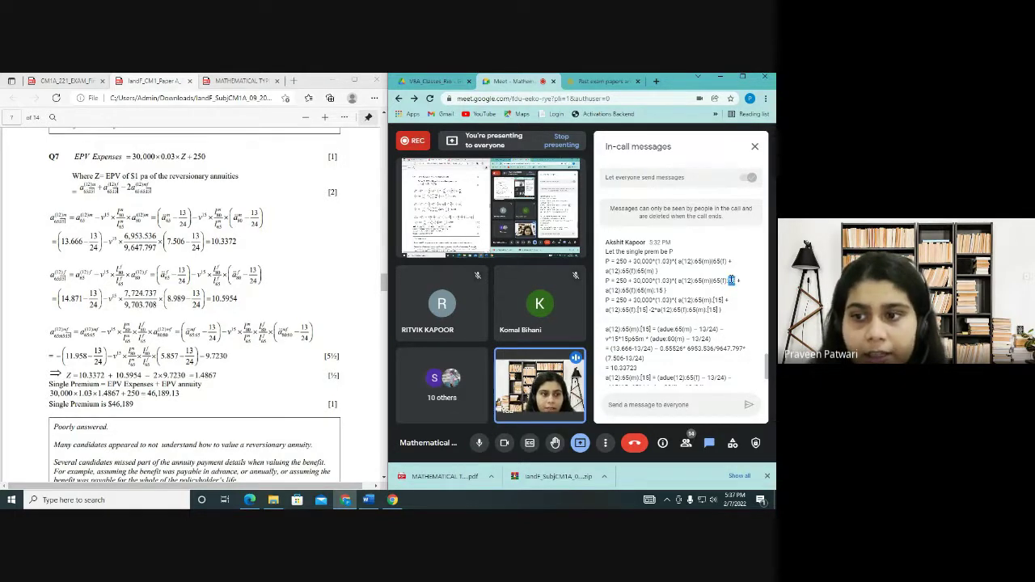
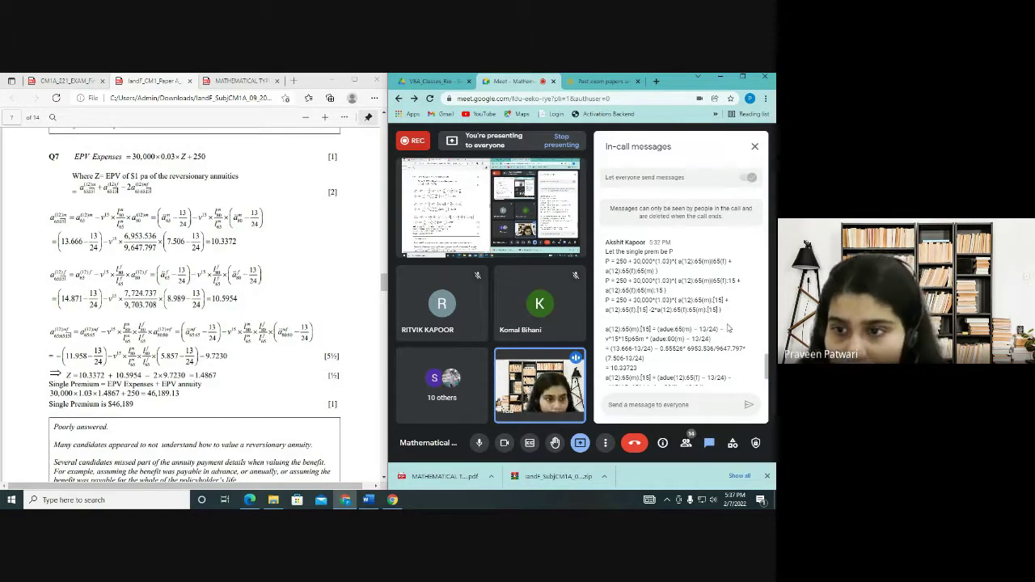
Point out the [15] term in the student's formula and scroll through the chat messages.
{"action": "double_click", "coordinate": [719, 300]}
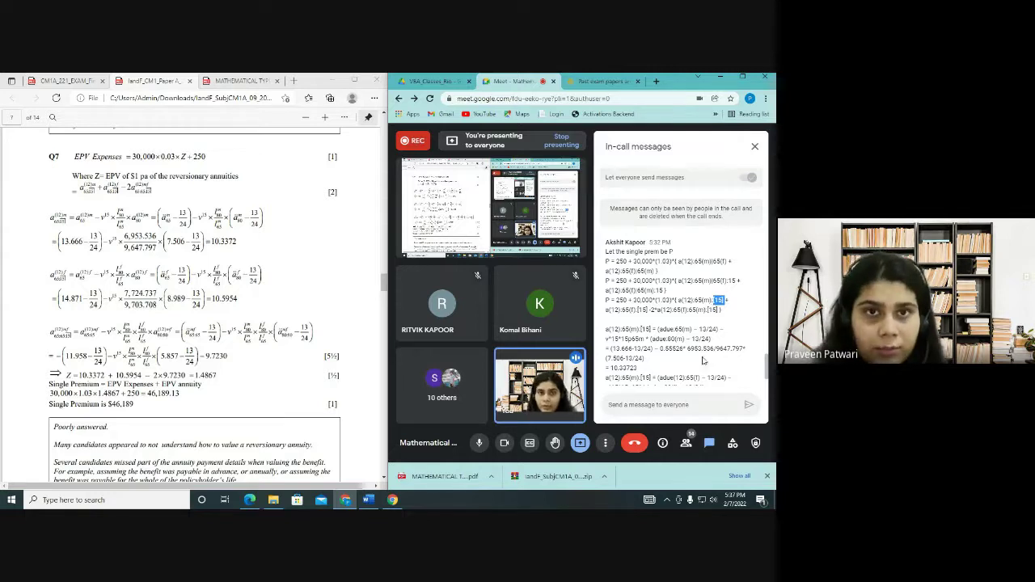
{"action": "left_click", "coordinate": [696, 305]}
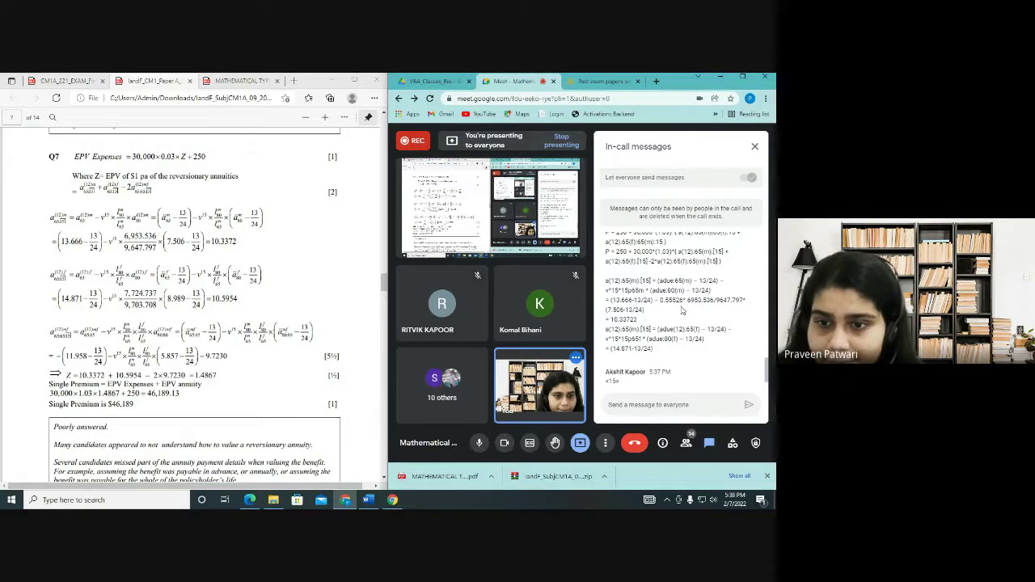
{"action": "scroll", "coordinate": [710, 301], "scroll_direction": "down", "scroll_amount": 1}
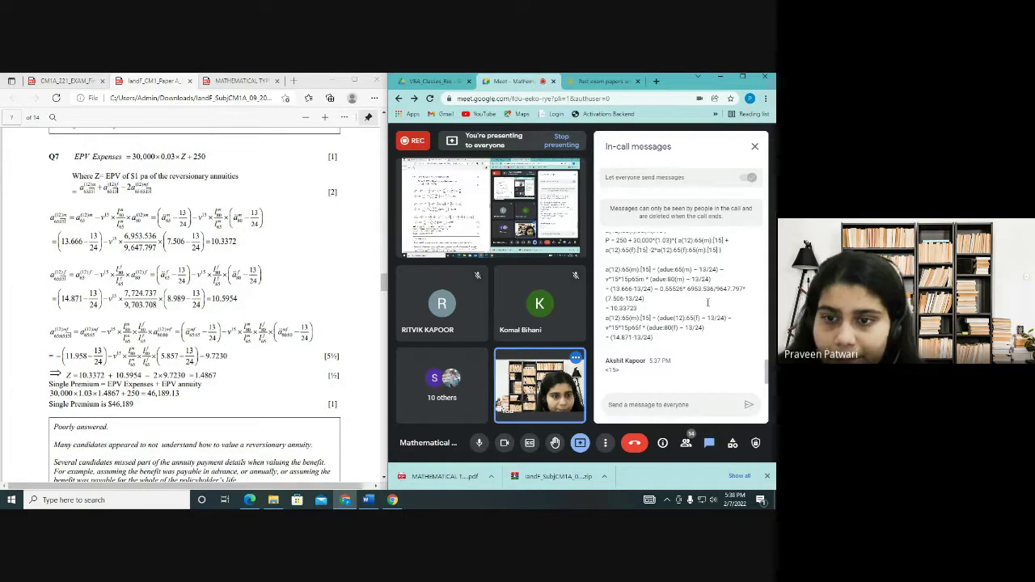
{"action": "scroll", "coordinate": [708, 303], "scroll_direction": "up", "scroll_amount": 1}
{"action": "scroll", "coordinate": [706, 307], "scroll_direction": "up", "scroll_amount": 2}
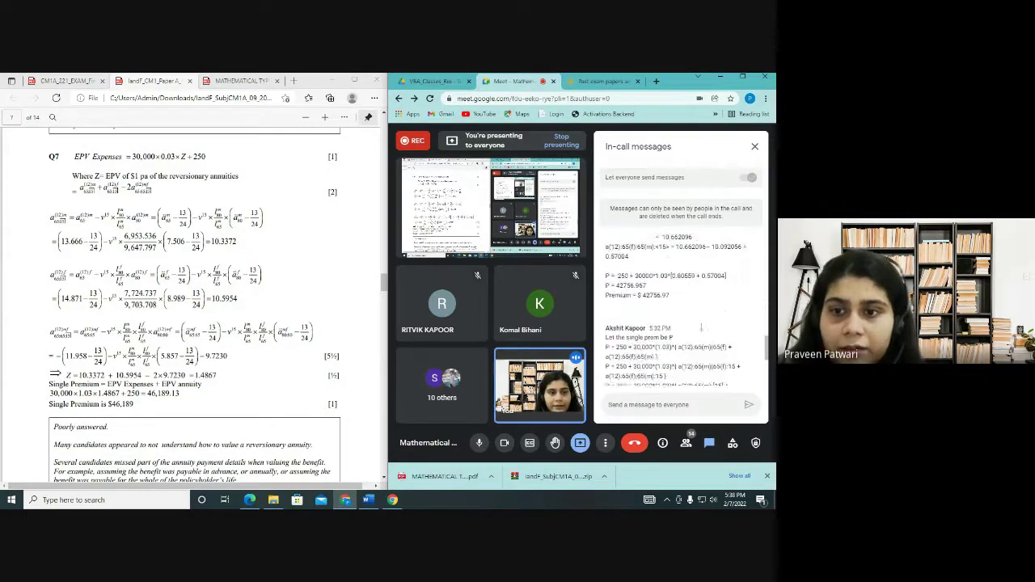
{"action": "scroll", "coordinate": [704, 312], "scroll_direction": "up", "scroll_amount": 1}
{"action": "scroll", "coordinate": [702, 318], "scroll_direction": "up", "scroll_amount": 2}
{"action": "scroll", "coordinate": [702, 318], "scroll_direction": "up", "scroll_amount": 2}
{"action": "scroll", "coordinate": [703, 315], "scroll_direction": "up", "scroll_amount": 2}
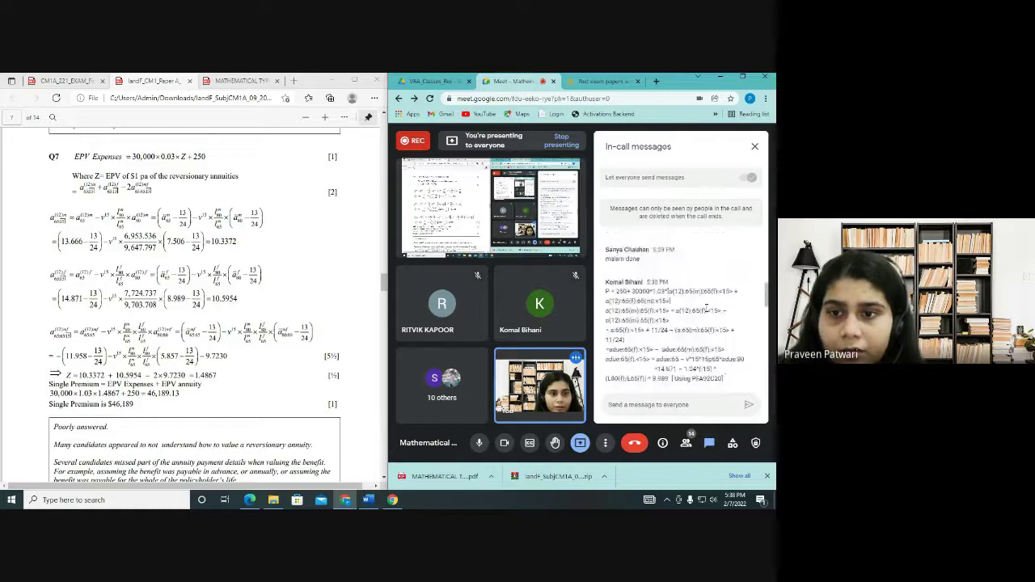
{"action": "scroll", "coordinate": [705, 310], "scroll_direction": "up", "scroll_amount": 2}
{"action": "scroll", "coordinate": [705, 307], "scroll_direction": "up", "scroll_amount": 2}
{"action": "scroll", "coordinate": [706, 305], "scroll_direction": "down", "scroll_amount": 2}
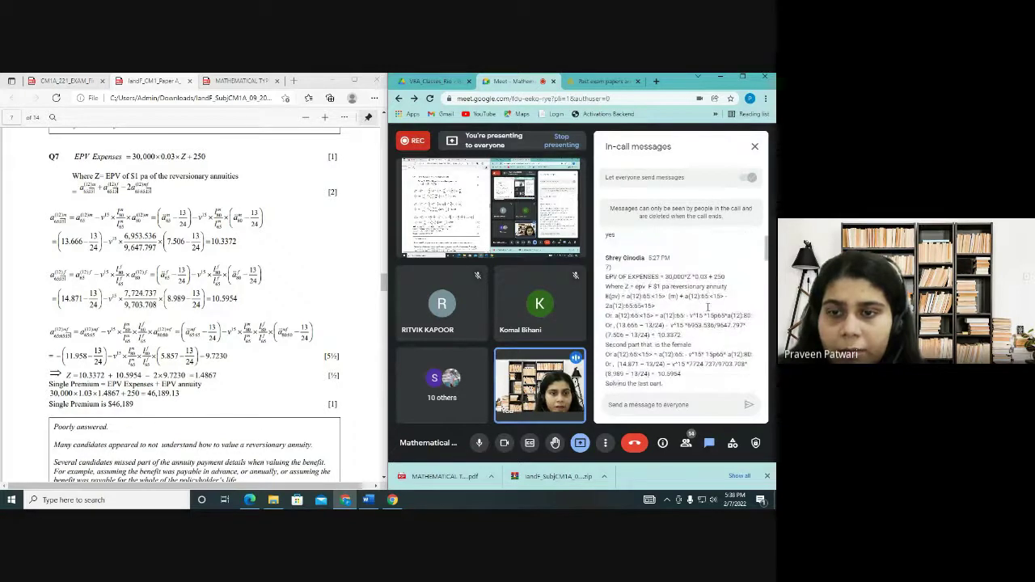
{"action": "scroll", "coordinate": [707, 308], "scroll_direction": "down", "scroll_amount": 2}
{"action": "scroll", "coordinate": [708, 311], "scroll_direction": "down", "scroll_amount": 2}
{"action": "scroll", "coordinate": [707, 310], "scroll_direction": "down", "scroll_amount": 1}
{"action": "scroll", "coordinate": [707, 311], "scroll_direction": "down", "scroll_amount": 2}
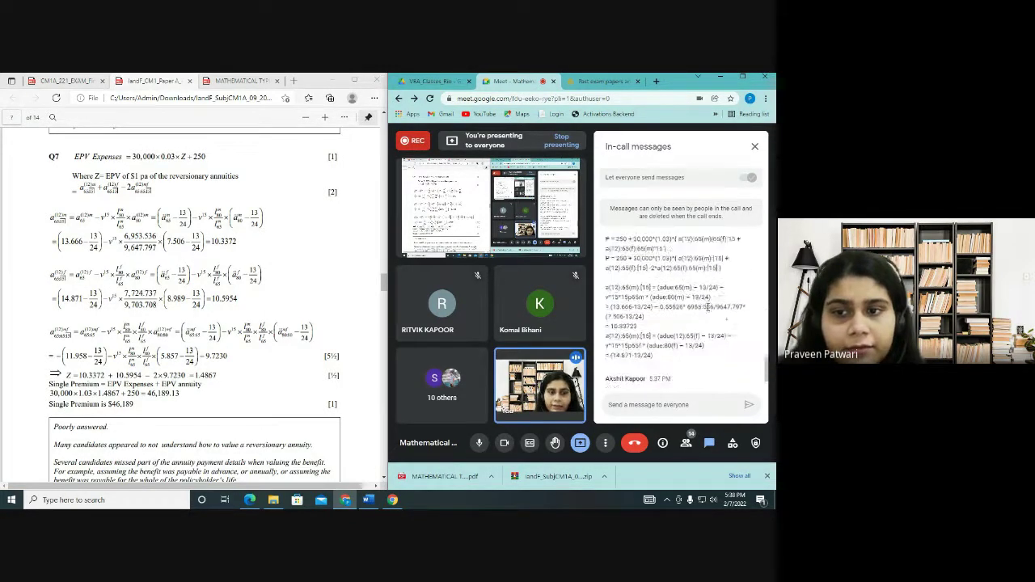
{"action": "scroll", "coordinate": [707, 309], "scroll_direction": "down", "scroll_amount": 2}
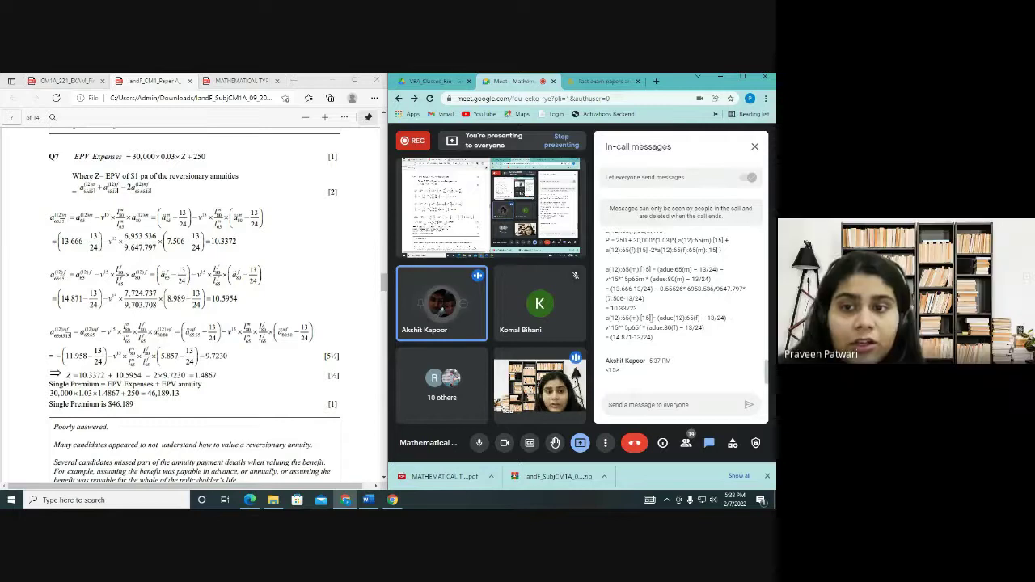
Find the student's <15> reply in the chat and highlight it.
{"action": "scroll", "coordinate": [653, 319], "scroll_direction": "up", "scroll_amount": 2}
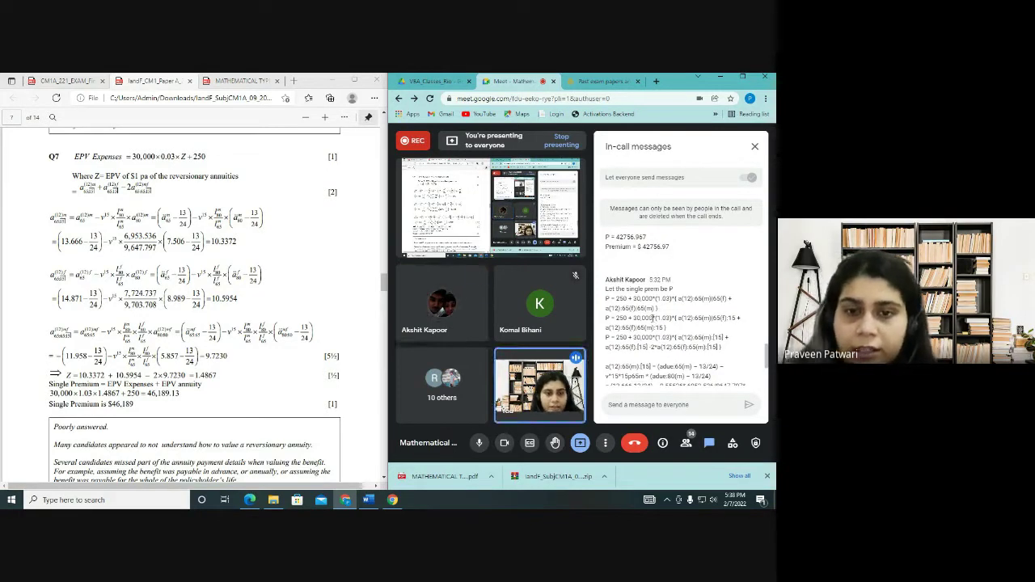
{"action": "scroll", "coordinate": [653, 318], "scroll_direction": "down", "scroll_amount": 2}
{"action": "scroll", "coordinate": [654, 318], "scroll_direction": "down", "scroll_amount": 1}
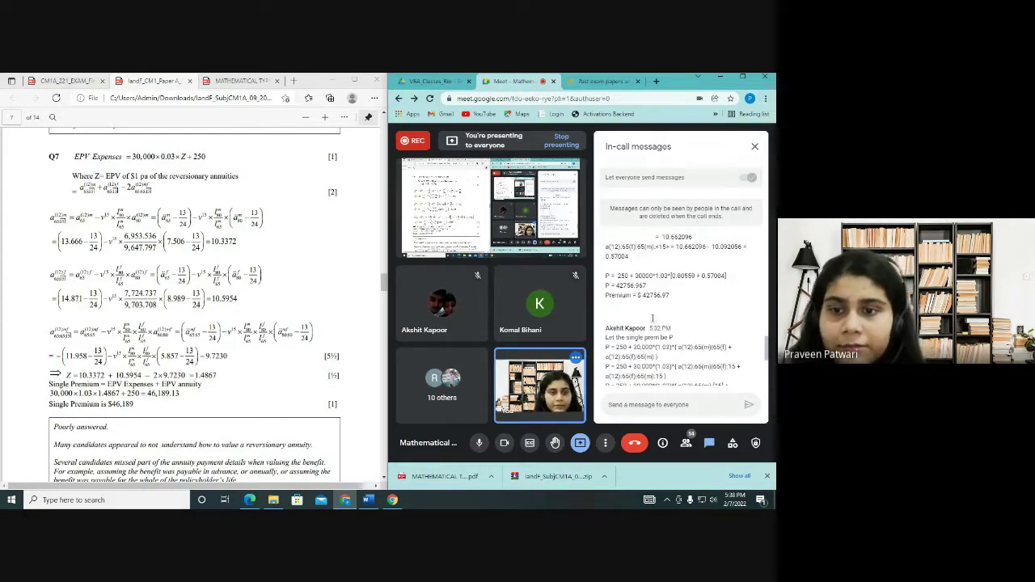
{"action": "scroll", "coordinate": [652, 318], "scroll_direction": "down", "scroll_amount": 2}
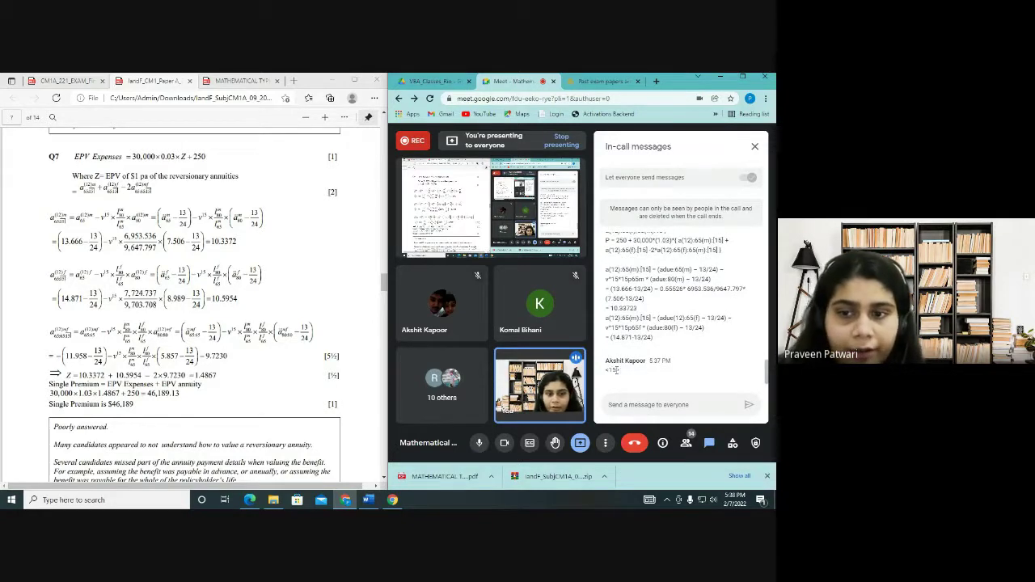
{"action": "left_click_drag", "start_coordinate": [617, 370], "coordinate": [608, 371]}
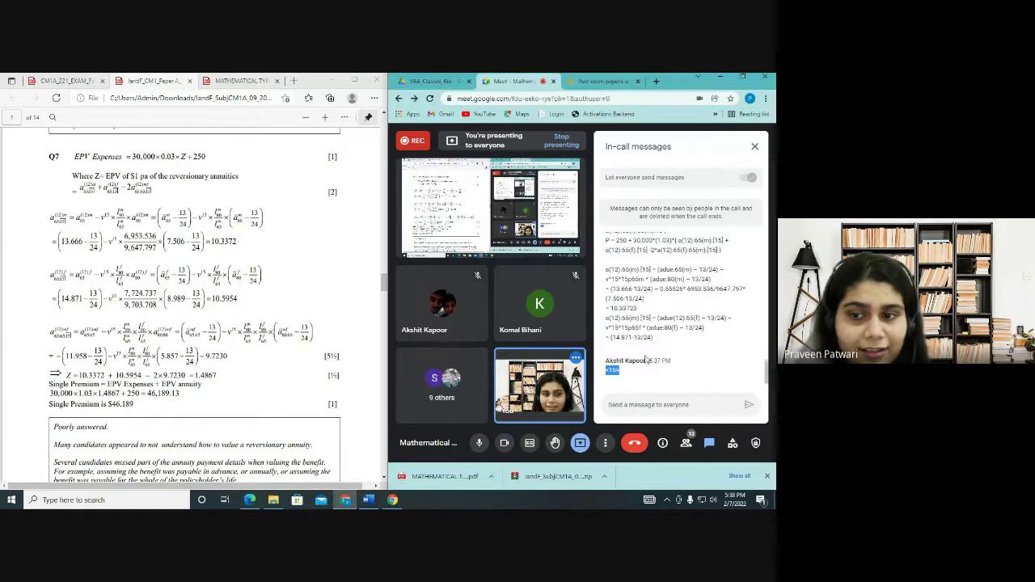
Scroll the chat back up to the calculation ending in 10.662096.
{"action": "scroll", "coordinate": [627, 346], "scroll_direction": "up", "scroll_amount": 1}
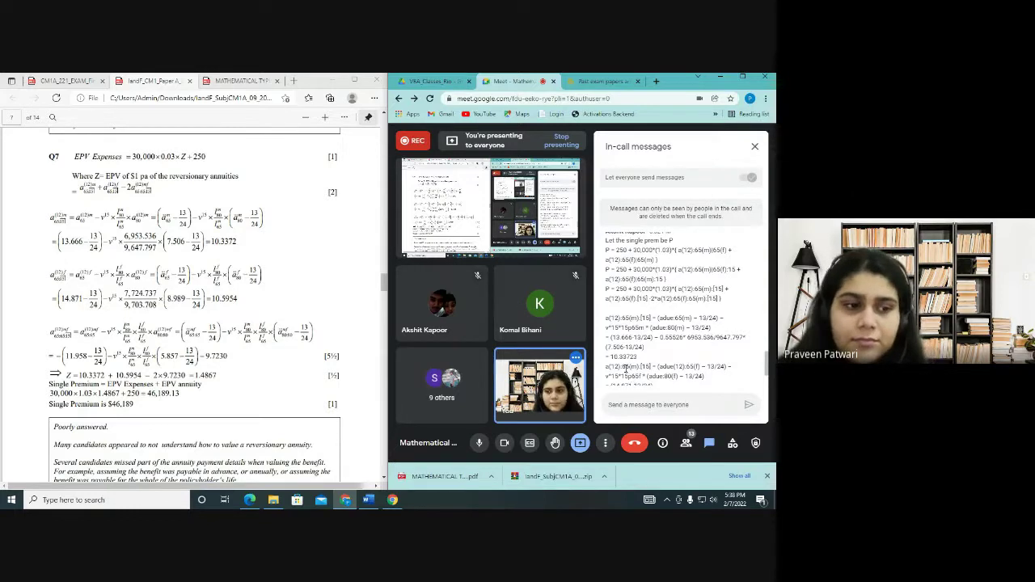
{"action": "scroll", "coordinate": [693, 308], "scroll_direction": "up", "scroll_amount": 2}
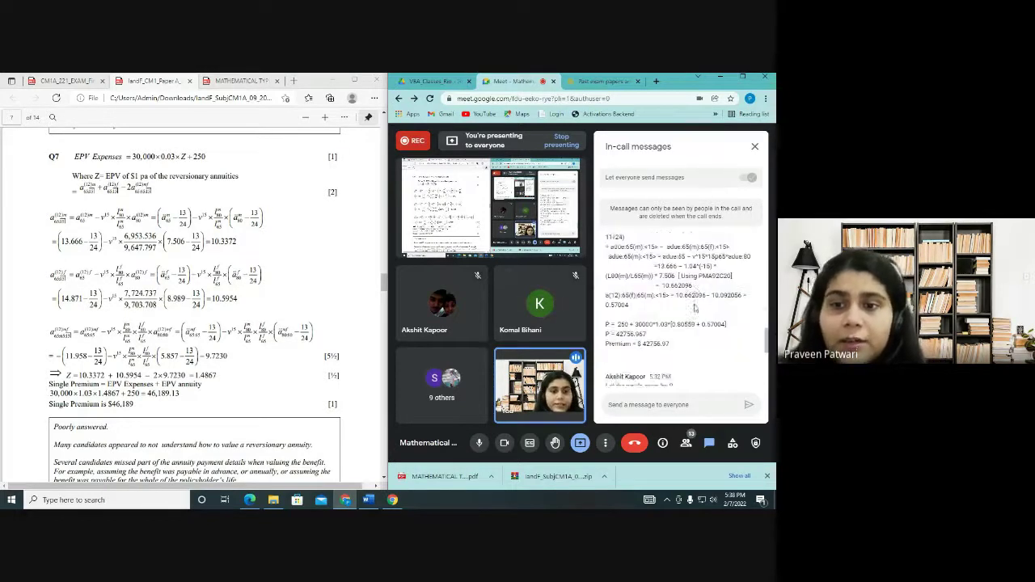
{"action": "scroll", "coordinate": [693, 307], "scroll_direction": "up", "scroll_amount": 1}
{"action": "scroll", "coordinate": [694, 303], "scroll_direction": "up", "scroll_amount": 2}
{"action": "scroll", "coordinate": [694, 299], "scroll_direction": "up", "scroll_amount": 2}
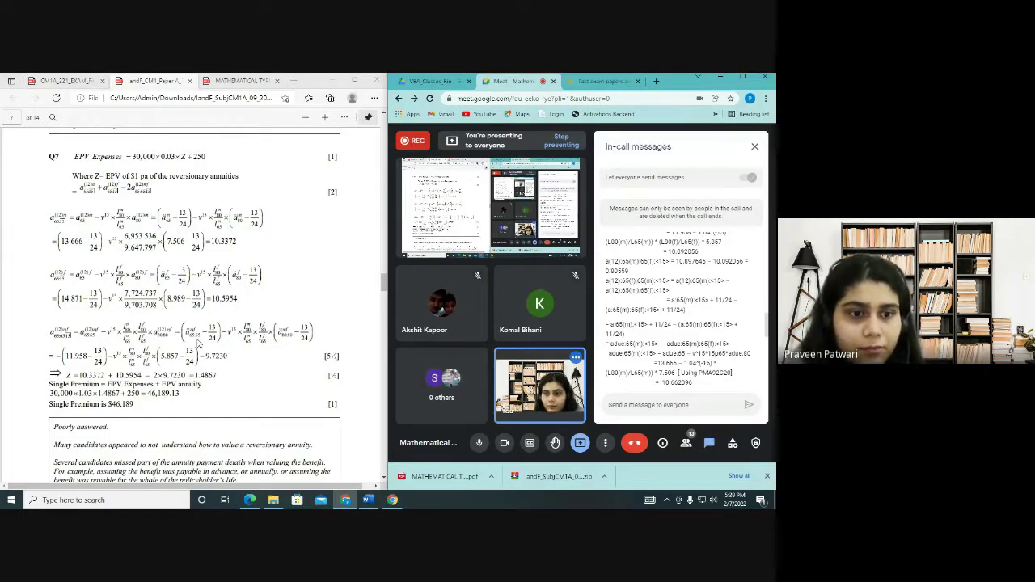
Scroll the solutions PDF down to Q8.
{"action": "scroll", "coordinate": [196, 333], "scroll_direction": "down", "scroll_amount": 2}
{"action": "scroll", "coordinate": [196, 332], "scroll_direction": "down", "scroll_amount": 2}
{"action": "scroll", "coordinate": [196, 332], "scroll_direction": "down", "scroll_amount": 2}
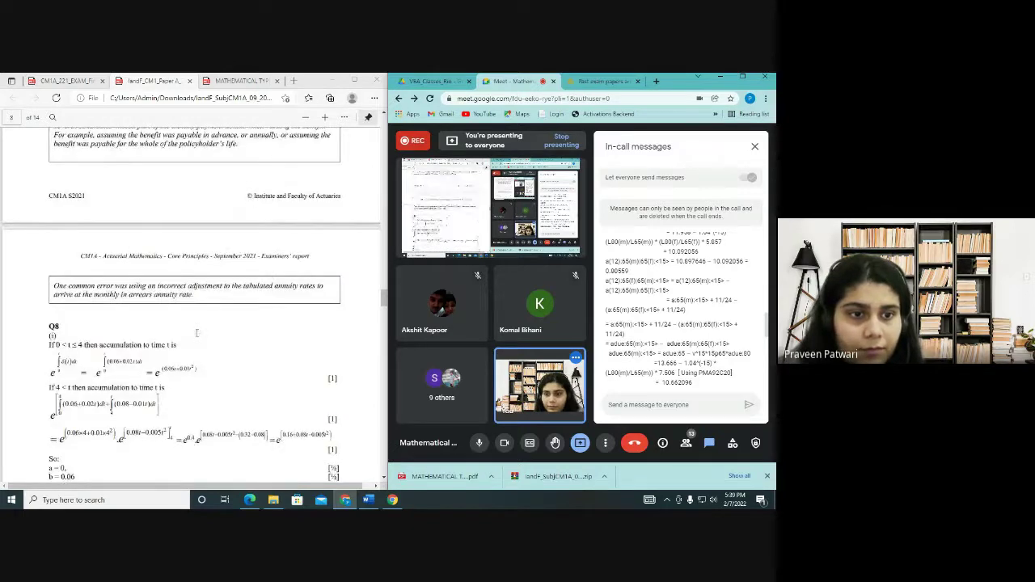
{"action": "scroll", "coordinate": [196, 332], "scroll_direction": "down", "scroll_amount": 3}
Compare the exam paper with the examiners' report Q8 solutions.
{"action": "left_click", "coordinate": [84, 80]}
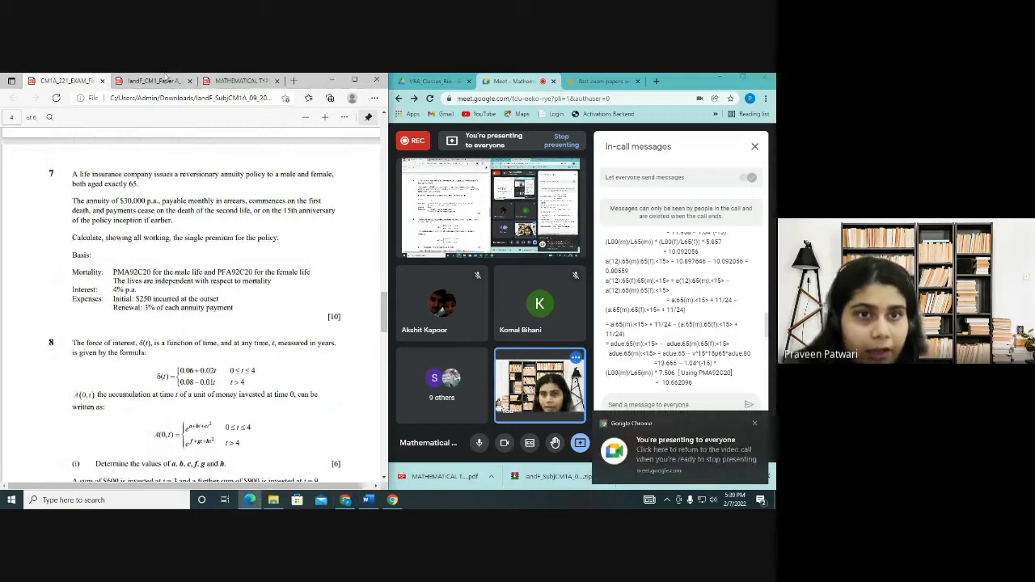
{"action": "left_click", "coordinate": [153, 80]}
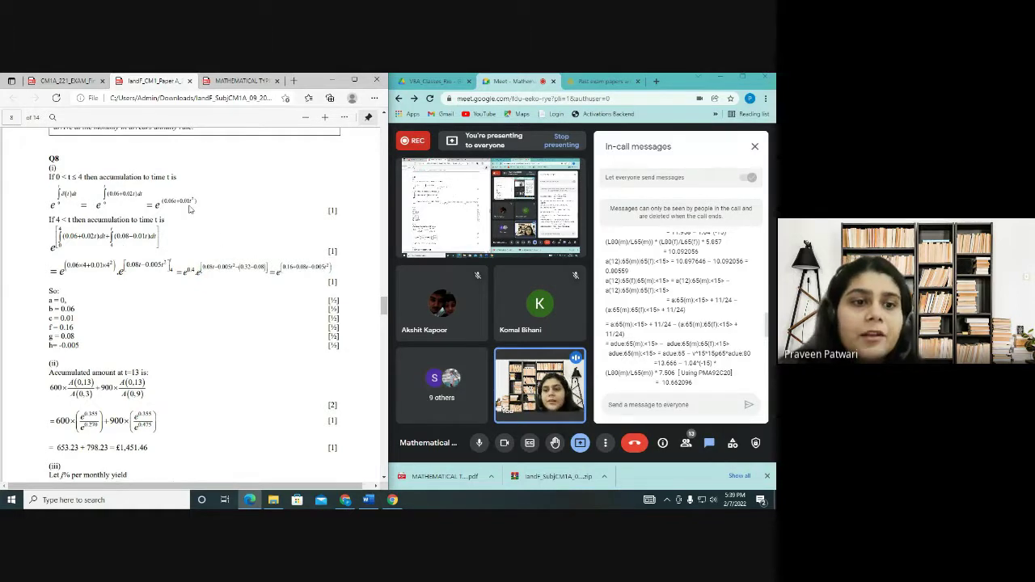
{"action": "scroll", "coordinate": [185, 349], "scroll_direction": "down", "scroll_amount": 1}
{"action": "scroll", "coordinate": [185, 349], "scroll_direction": "down", "scroll_amount": 2}
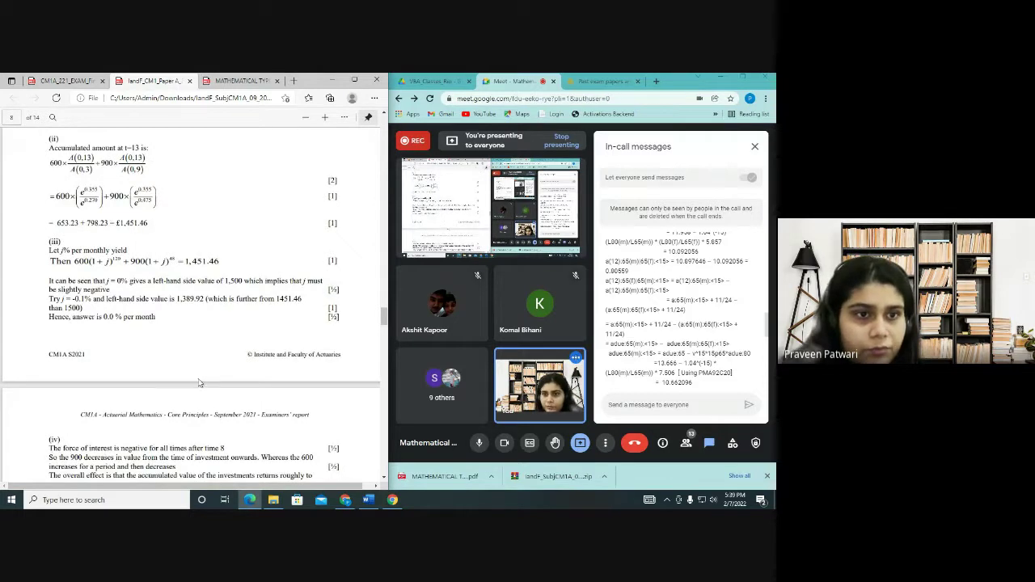
{"action": "scroll", "coordinate": [104, 364], "scroll_direction": "down", "scroll_amount": 3}
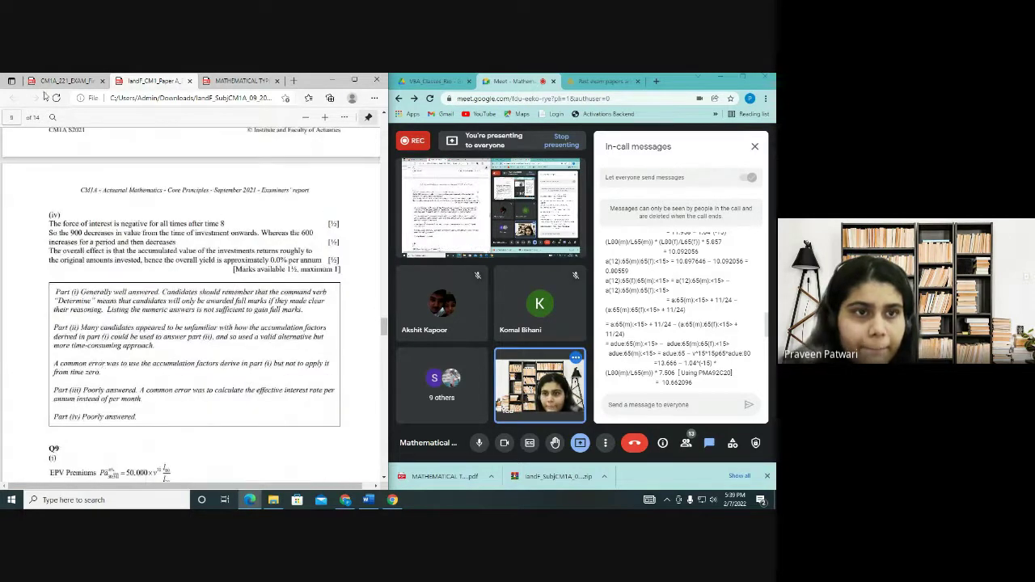
Return to the exam paper and show all of question 8, parts (i) to (iv).
{"action": "left_click", "coordinate": [77, 77]}
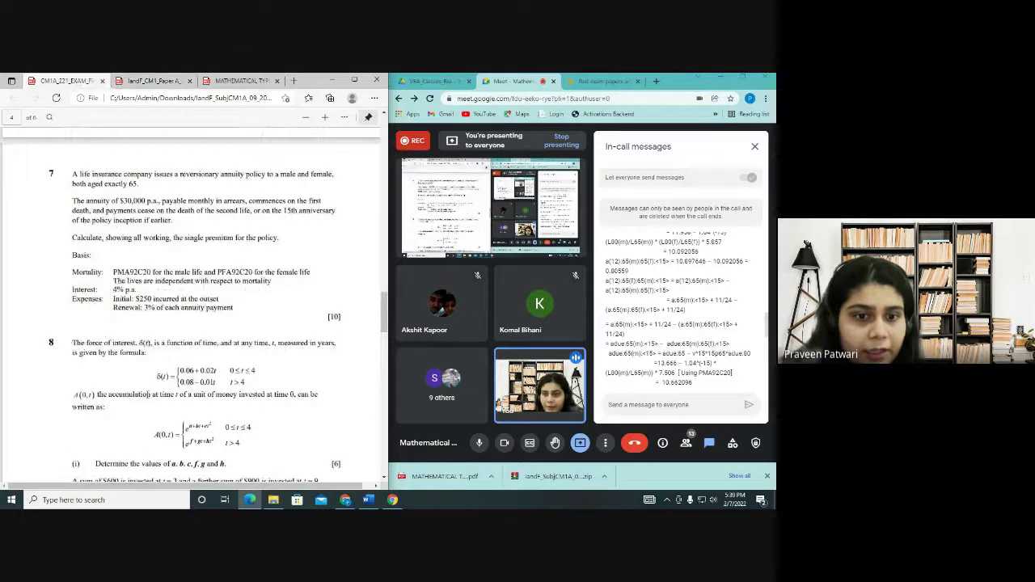
{"action": "scroll", "coordinate": [148, 393], "scroll_direction": "down", "scroll_amount": 2}
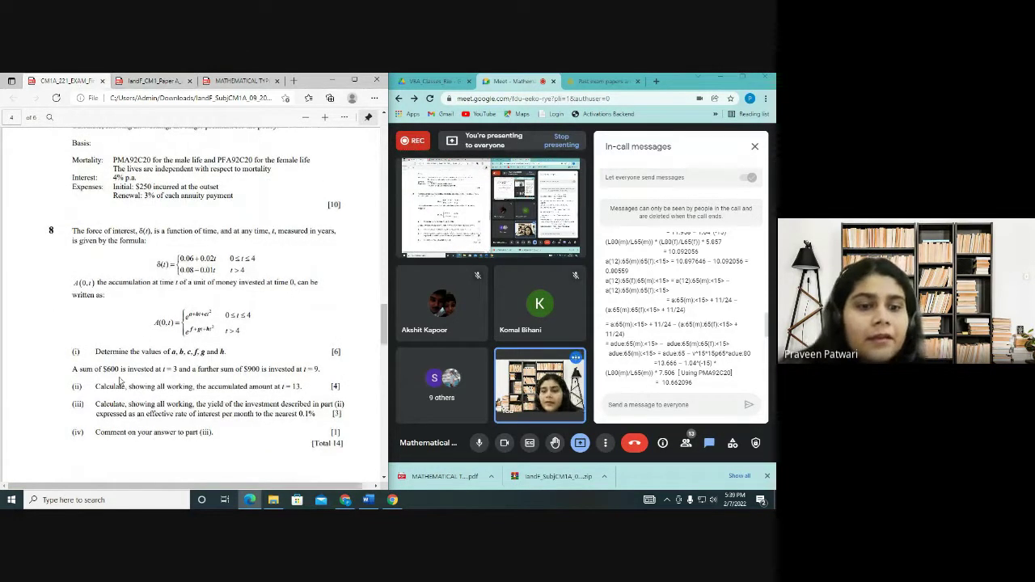
{"action": "scroll", "coordinate": [173, 368], "scroll_direction": "down", "scroll_amount": 2}
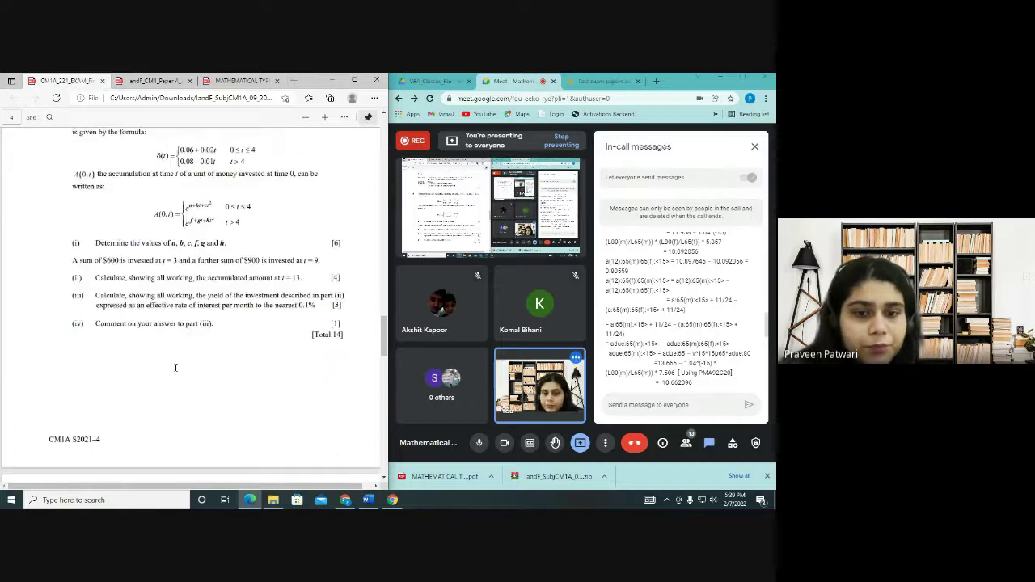
{"action": "scroll", "coordinate": [175, 368], "scroll_direction": "up", "scroll_amount": 1}
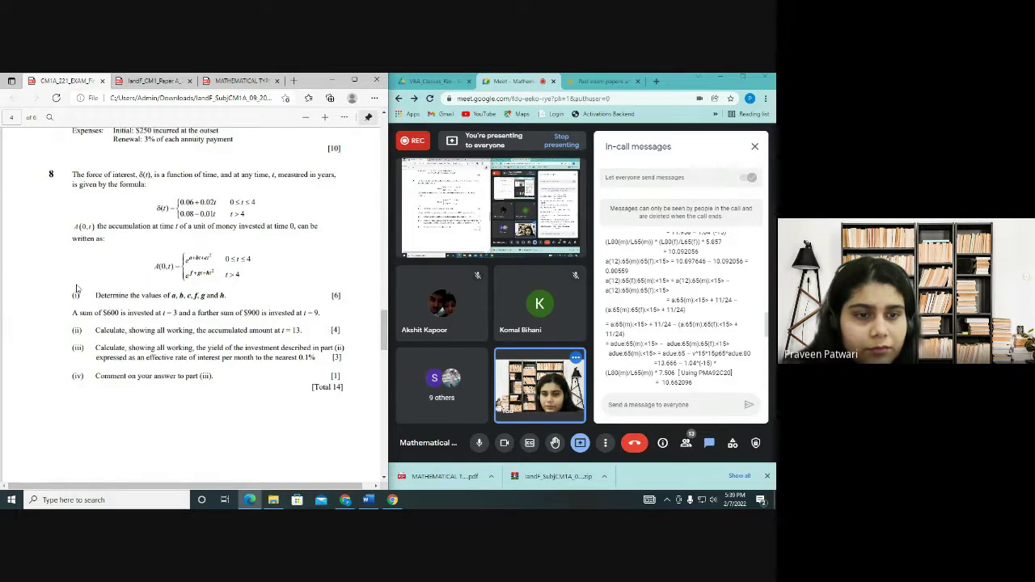
{"action": "left_click", "coordinate": [139, 81]}
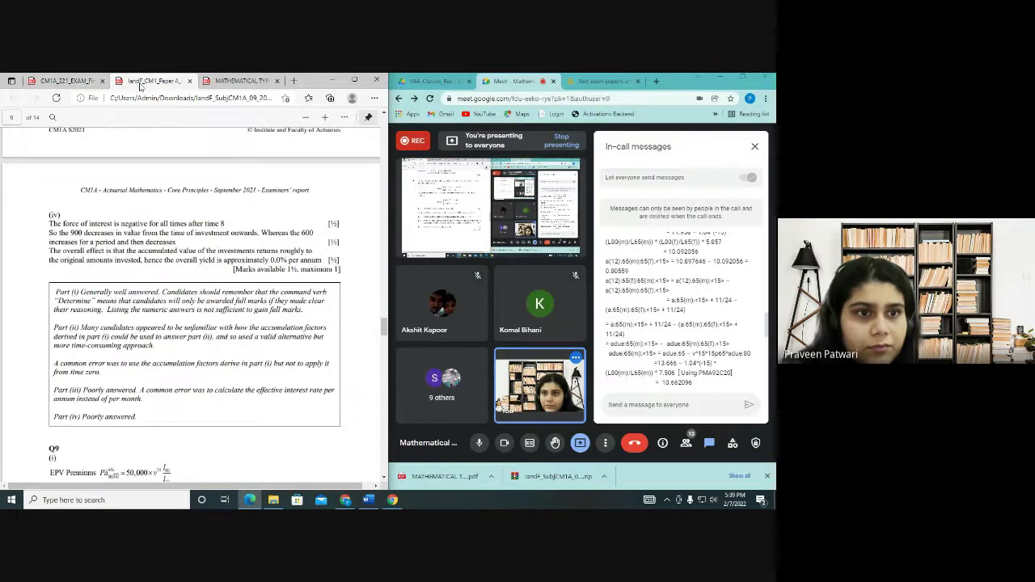
{"action": "scroll", "coordinate": [159, 188], "scroll_direction": "up", "scroll_amount": 3}
{"action": "scroll", "coordinate": [158, 187], "scroll_direction": "up", "scroll_amount": 3}
{"action": "scroll", "coordinate": [158, 188], "scroll_direction": "up", "scroll_amount": 1}
{"action": "scroll", "coordinate": [158, 188], "scroll_direction": "up", "scroll_amount": 2}
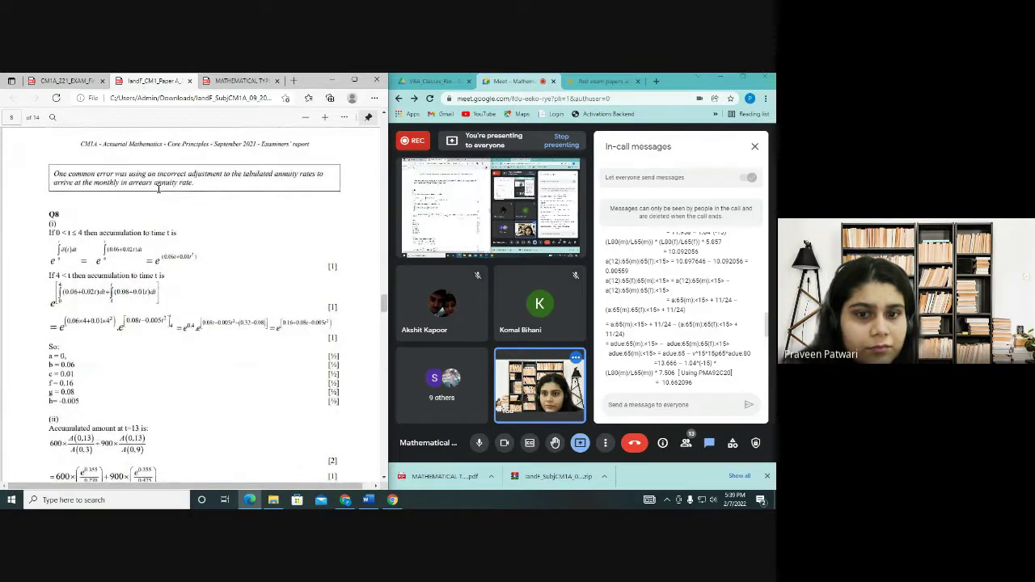
{"action": "scroll", "coordinate": [158, 187], "scroll_direction": "down", "scroll_amount": 1}
{"action": "scroll", "coordinate": [134, 180], "scroll_direction": "down", "scroll_amount": 1}
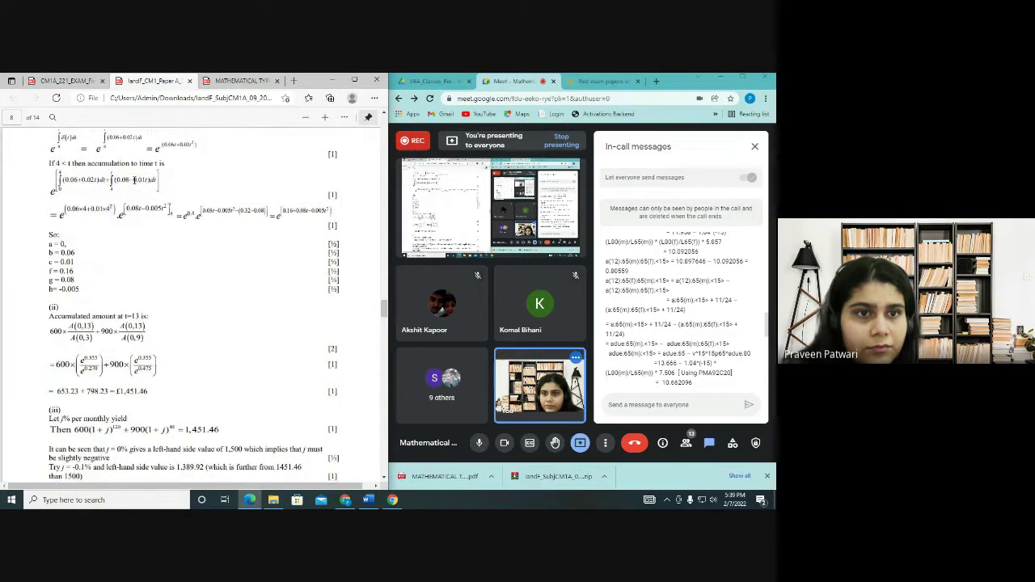
{"action": "left_click", "coordinate": [80, 81]}
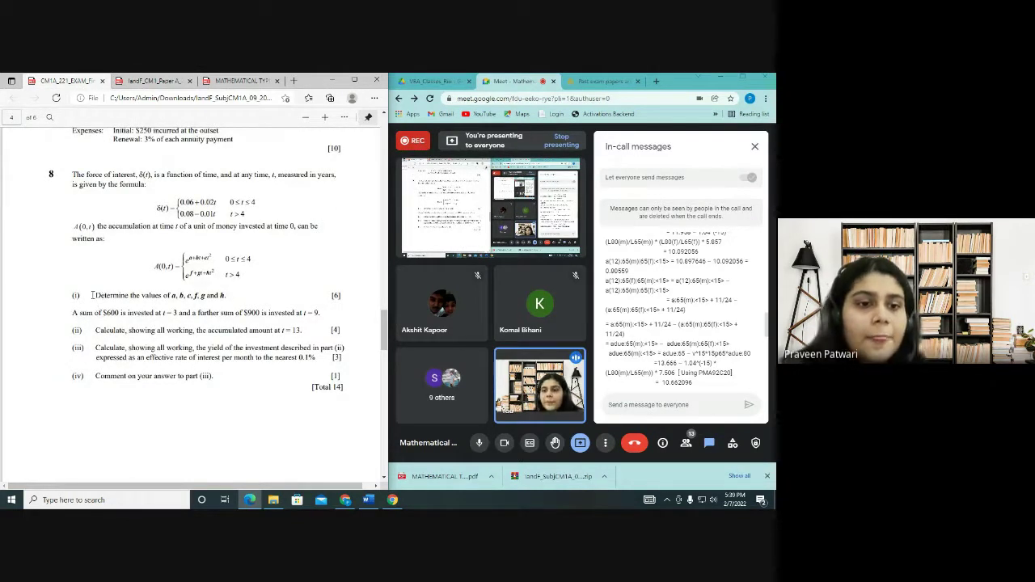
{"action": "left_click_drag", "start_coordinate": [92, 295], "coordinate": [229, 297]}
{"action": "left_click", "coordinate": [175, 311]}
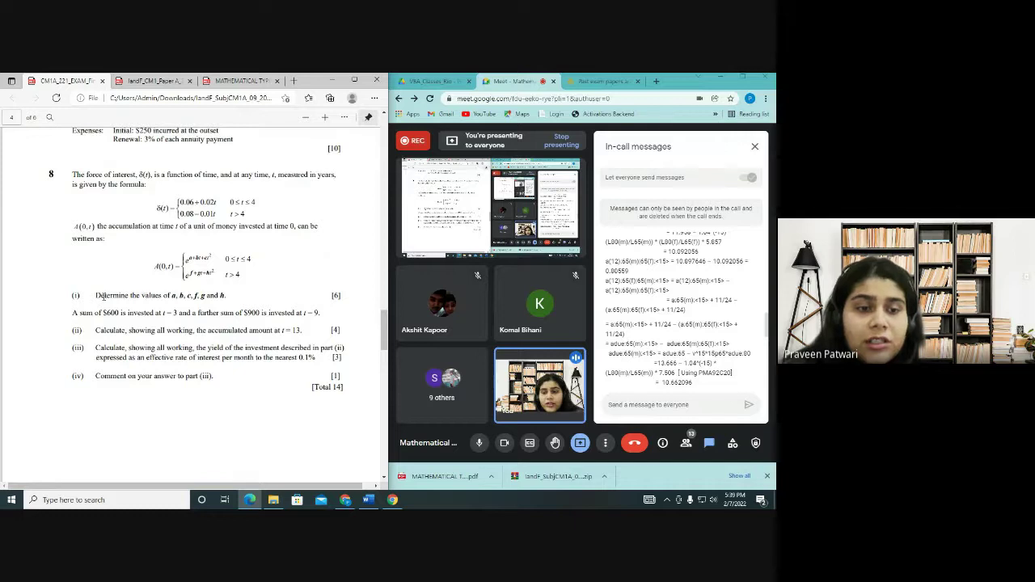
{"action": "left_click_drag", "start_coordinate": [95, 296], "coordinate": [160, 298]}
{"action": "left_click", "coordinate": [134, 335]}
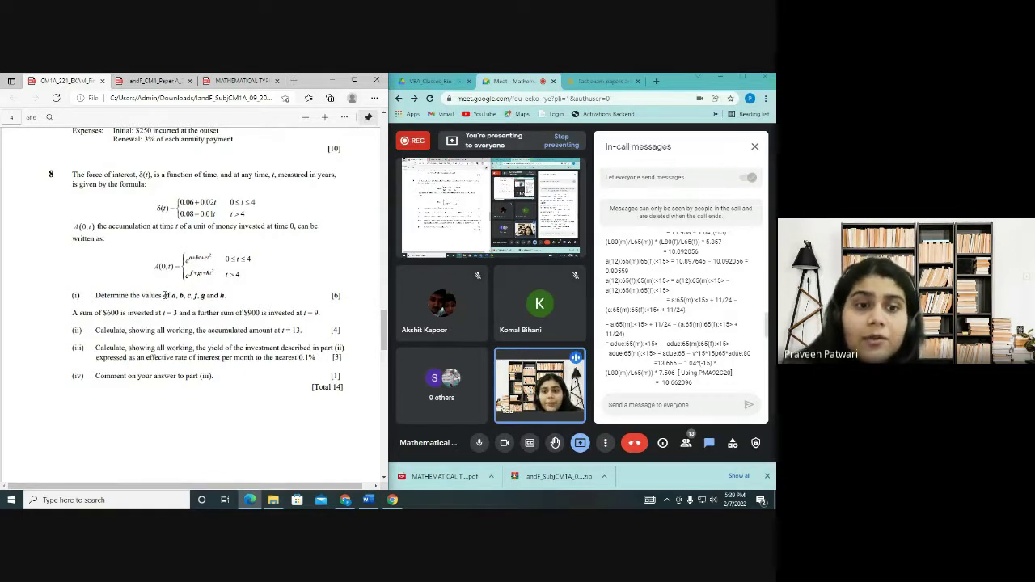
{"action": "left_click_drag", "start_coordinate": [165, 296], "coordinate": [225, 297]}
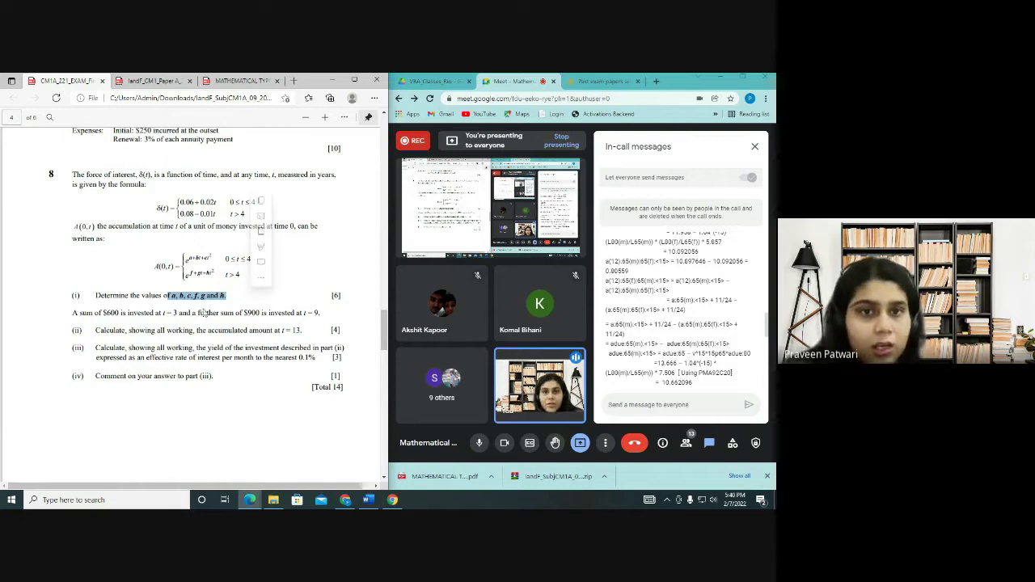
{"action": "left_click", "coordinate": [197, 343]}
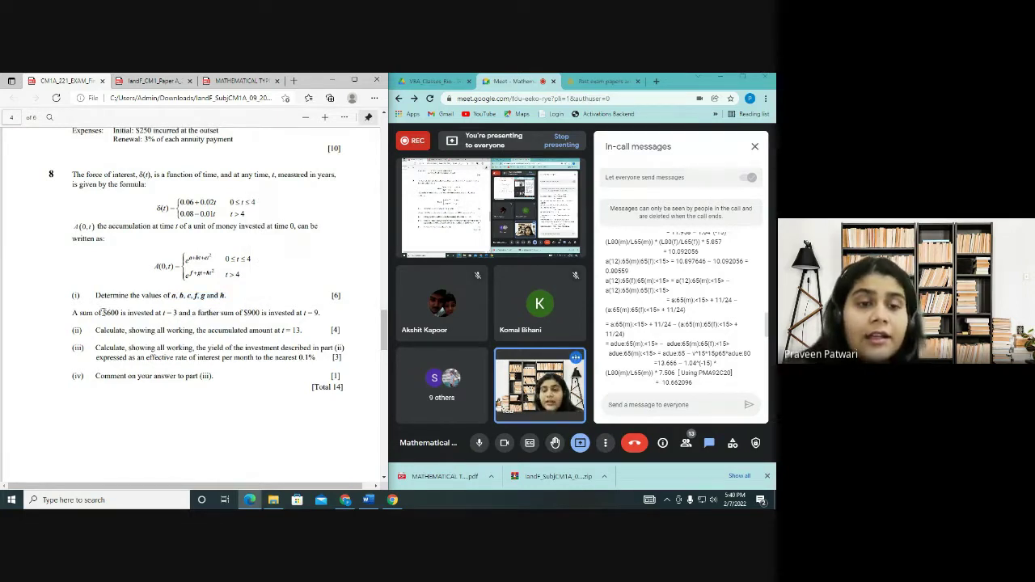
{"action": "left_click_drag", "start_coordinate": [94, 296], "coordinate": [127, 298]}
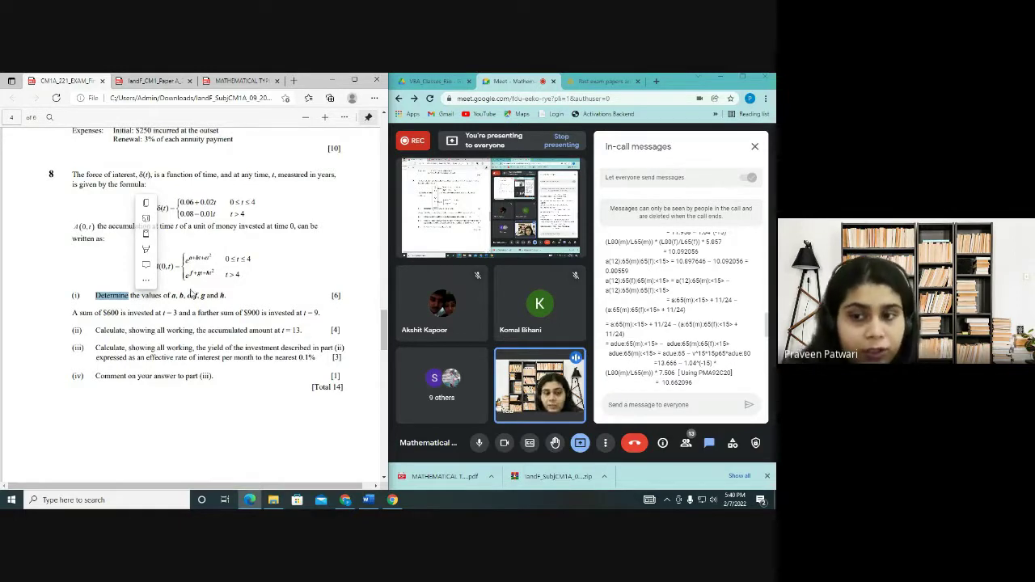
{"action": "left_click", "coordinate": [670, 329]}
{"action": "scroll", "coordinate": [671, 330], "scroll_direction": "up", "scroll_amount": 2}
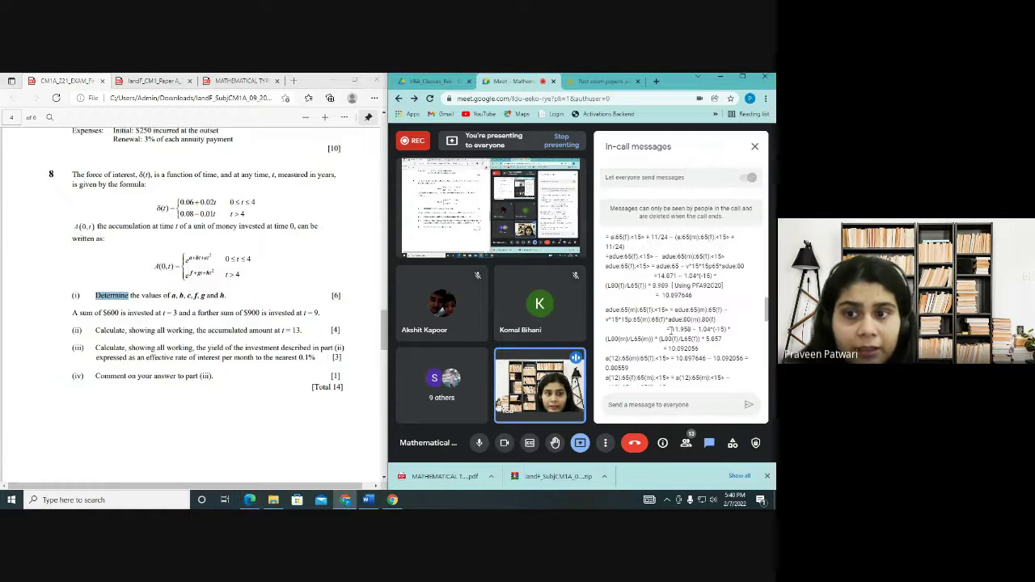
{"action": "scroll", "coordinate": [669, 330], "scroll_direction": "up", "scroll_amount": 2}
{"action": "scroll", "coordinate": [666, 331], "scroll_direction": "up", "scroll_amount": 1}
{"action": "scroll", "coordinate": [663, 331], "scroll_direction": "up", "scroll_amount": 2}
{"action": "scroll", "coordinate": [659, 331], "scroll_direction": "up", "scroll_amount": 1}
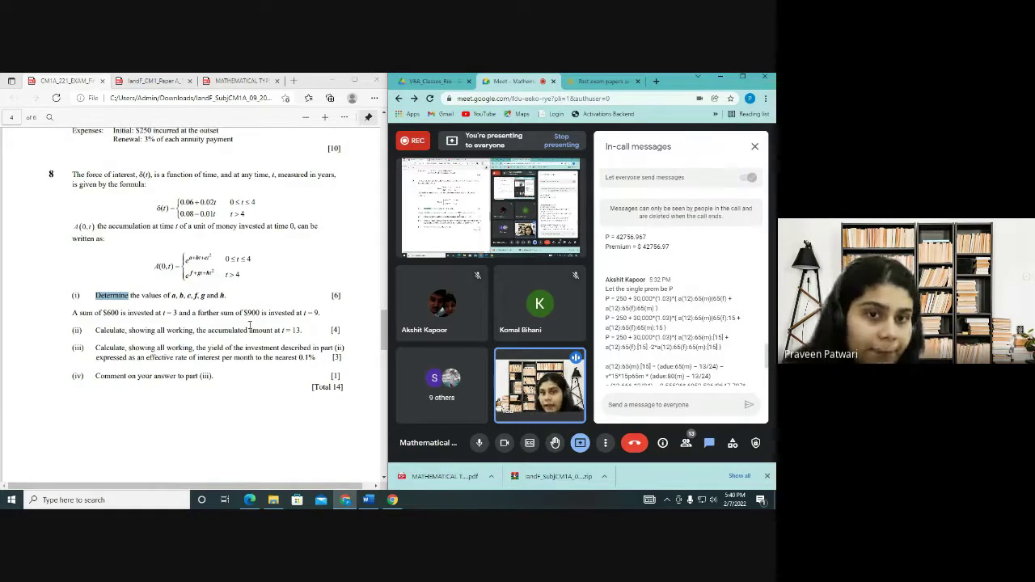
{"action": "scroll", "coordinate": [683, 331], "scroll_direction": "down", "scroll_amount": 3}
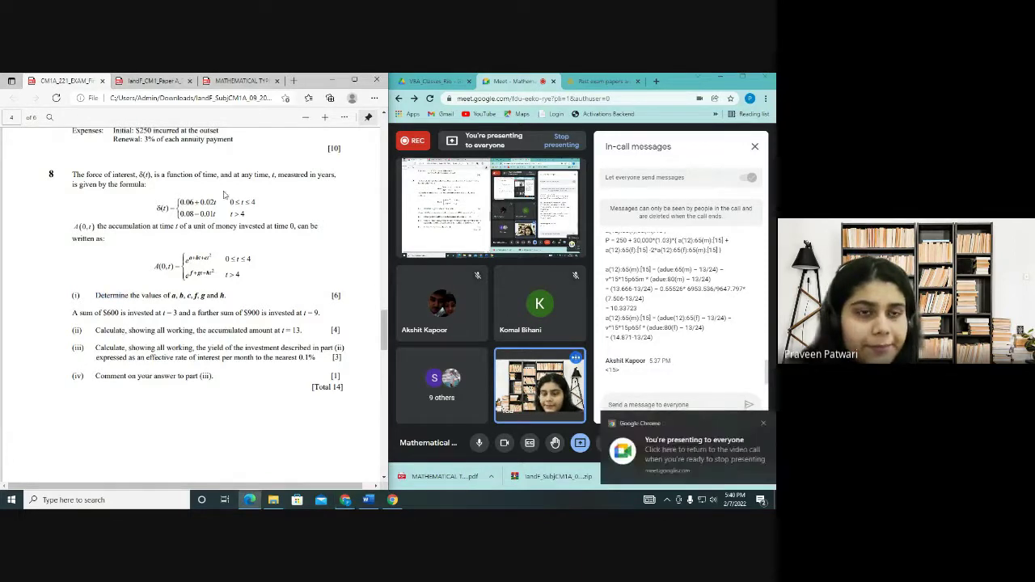
{"action": "left_click", "coordinate": [754, 424]}
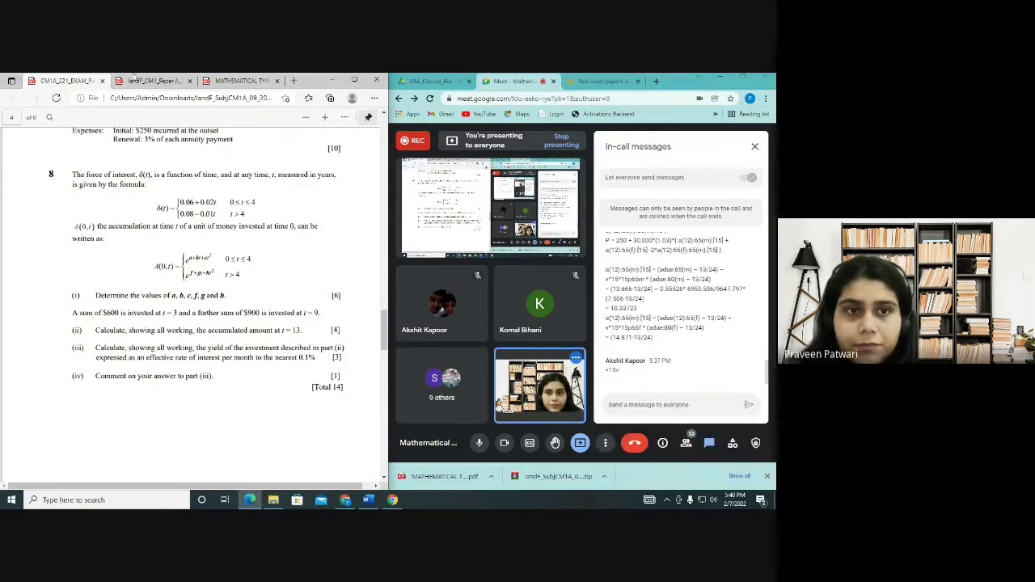
{"action": "left_click", "coordinate": [149, 80]}
{"action": "scroll", "coordinate": [215, 312], "scroll_direction": "down", "scroll_amount": 2}
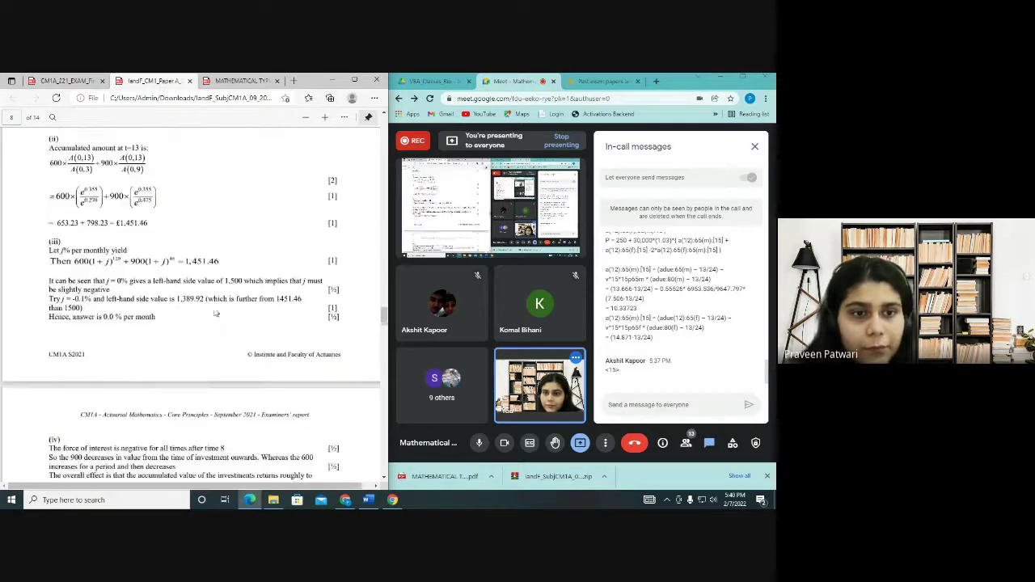
{"action": "scroll", "coordinate": [215, 312], "scroll_direction": "down", "scroll_amount": 3}
{"action": "left_click", "coordinate": [69, 80]}
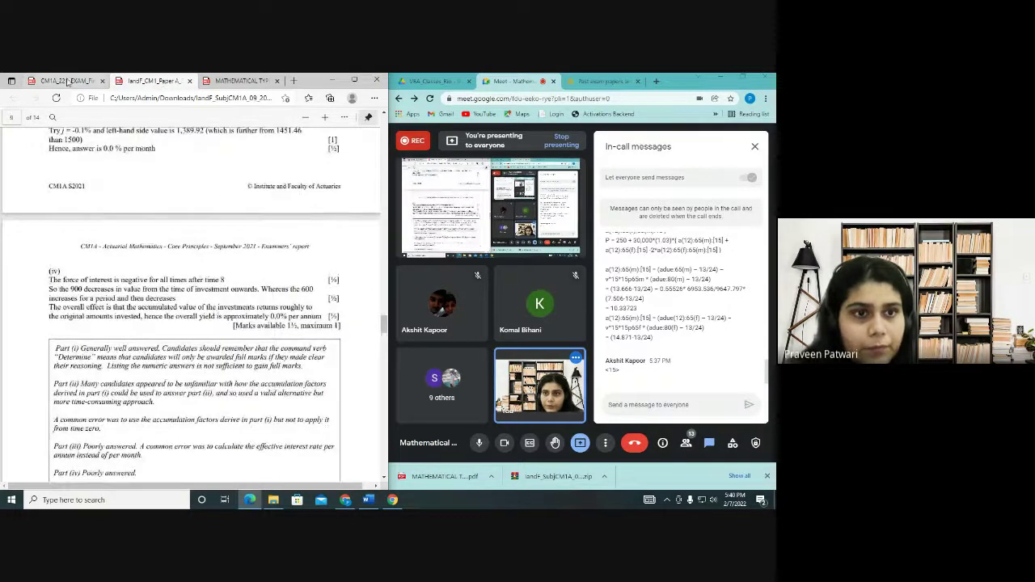
{"action": "left_click", "coordinate": [478, 443]}
Turn off the camera so an avatar replaces the presenter's video.
{"action": "left_click", "coordinate": [504, 443]}
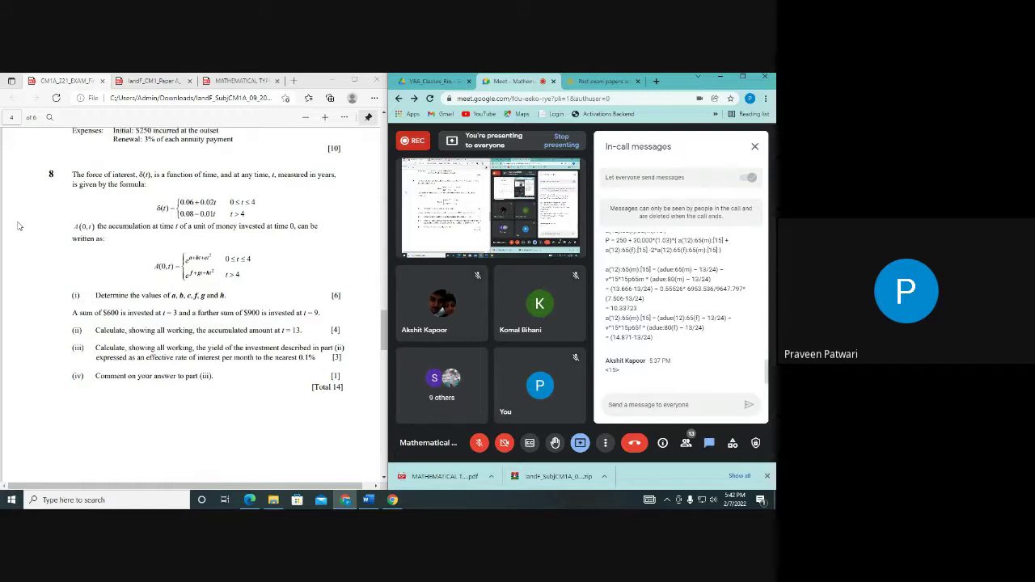
Close the in-call messages panel and maximize the Meet window.
{"action": "left_click", "coordinate": [756, 146]}
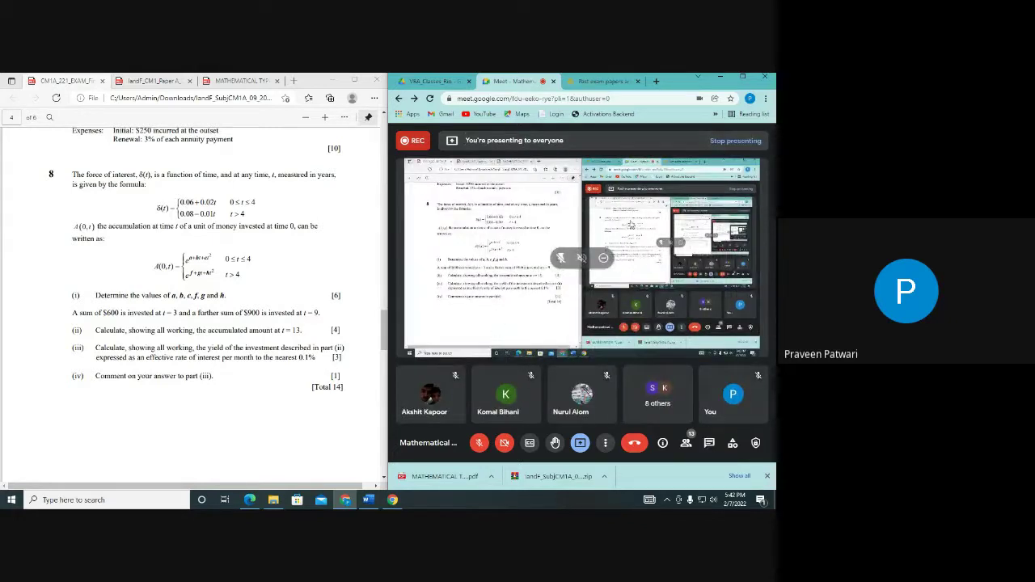
{"action": "left_click", "coordinate": [742, 76]}
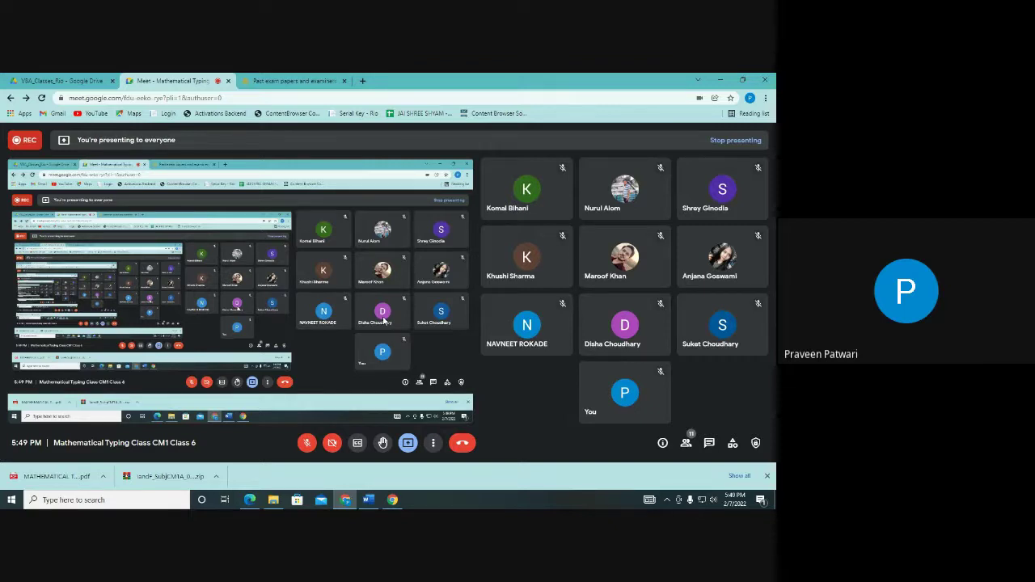
Unmute the microphone, look at question 8 in Edge, then return to the Meet window.
{"action": "left_click", "coordinate": [306, 444]}
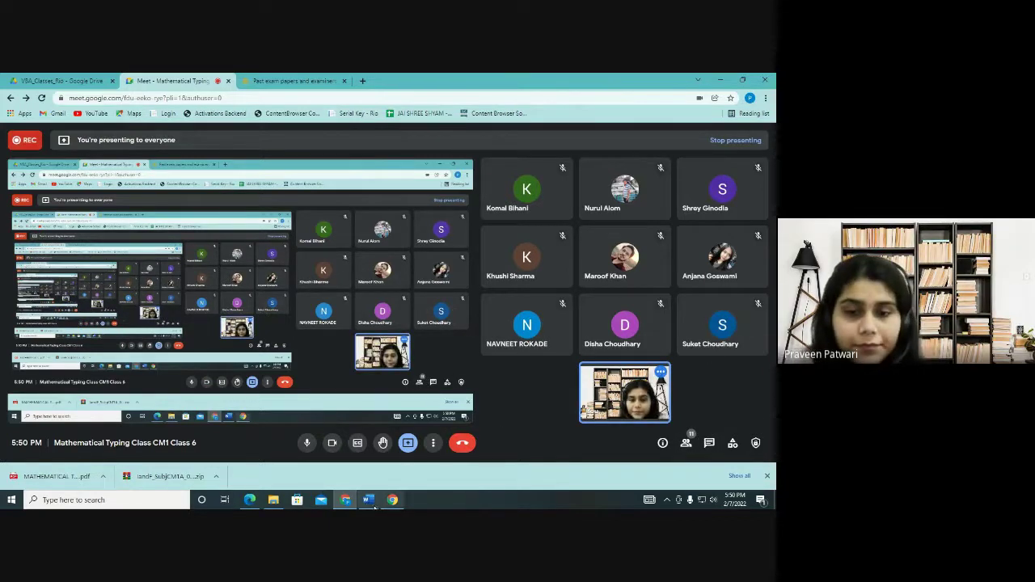
{"action": "left_click", "coordinate": [255, 500]}
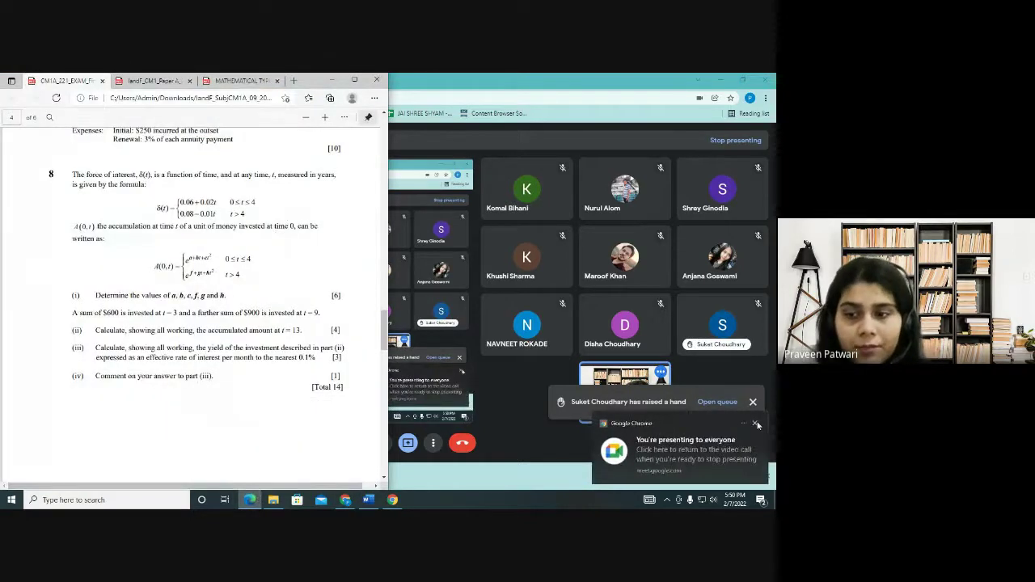
{"action": "left_click", "coordinate": [756, 425]}
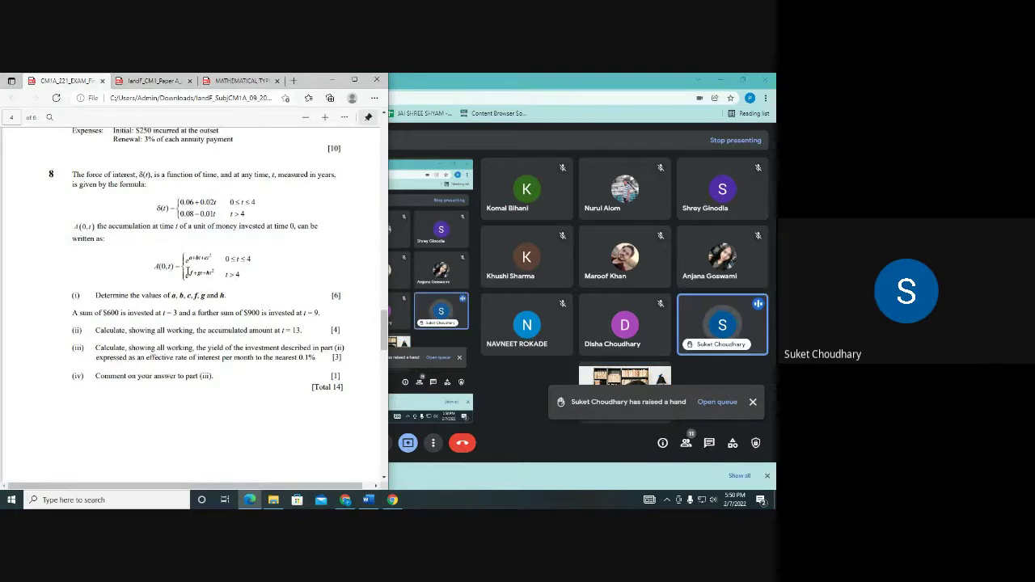
{"action": "left_click", "coordinate": [520, 396]}
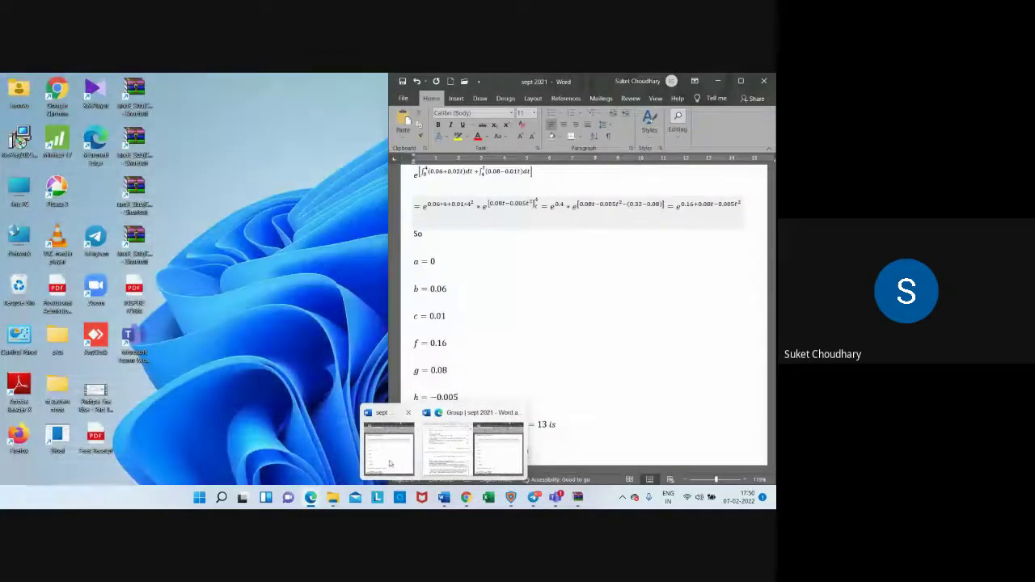
Bring the sept 2021 Word solution forward and maximize it to fill the screen.
{"action": "left_click", "coordinate": [394, 467]}
{"action": "scroll", "coordinate": [490, 369], "scroll_direction": "down", "scroll_amount": 1}
{"action": "scroll", "coordinate": [491, 369], "scroll_direction": "down", "scroll_amount": 2}
{"action": "scroll", "coordinate": [491, 369], "scroll_direction": "down", "scroll_amount": 2}
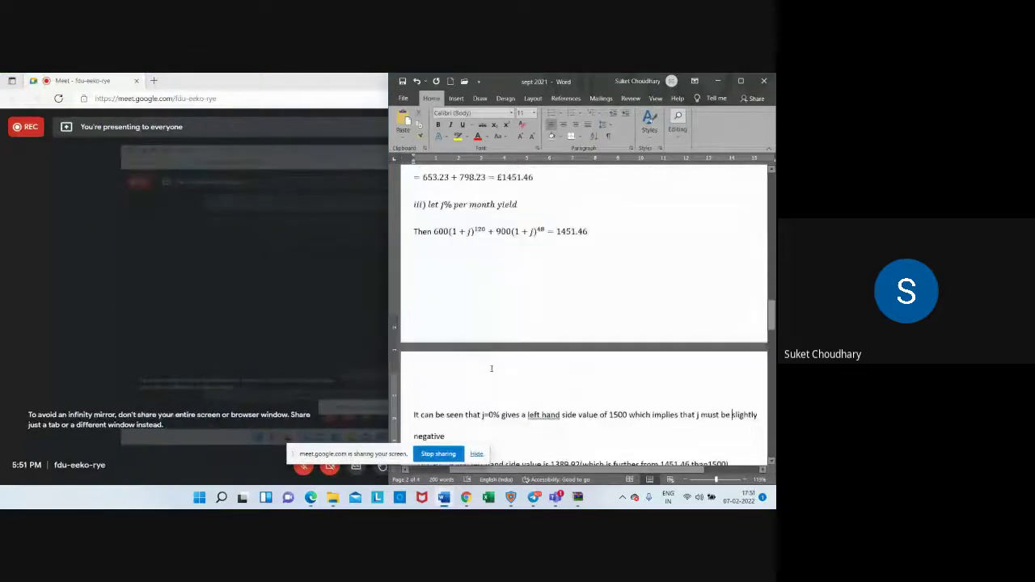
{"action": "scroll", "coordinate": [491, 369], "scroll_direction": "up", "scroll_amount": 3}
{"action": "scroll", "coordinate": [490, 369], "scroll_direction": "up", "scroll_amount": 2}
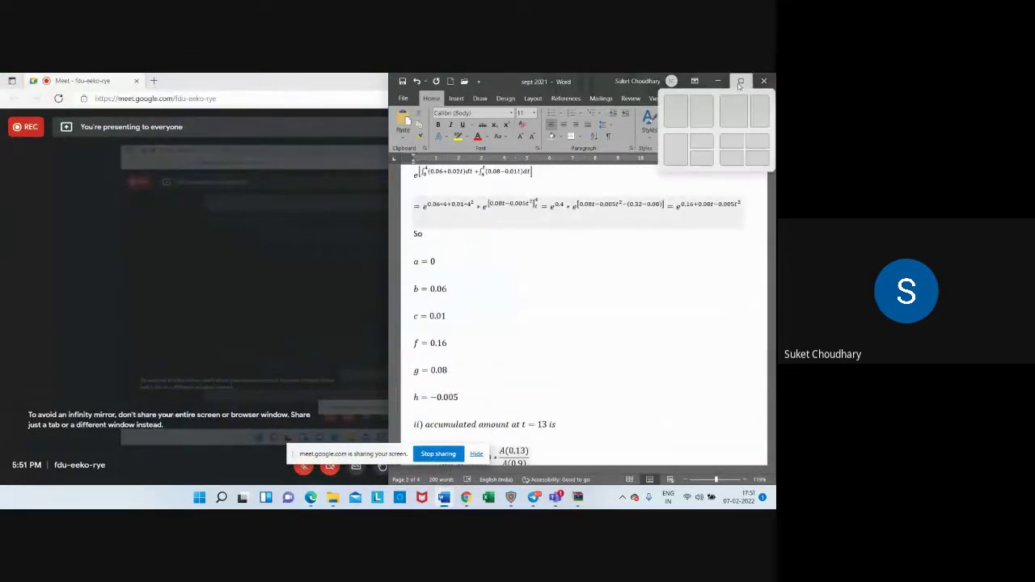
{"action": "left_click", "coordinate": [740, 82]}
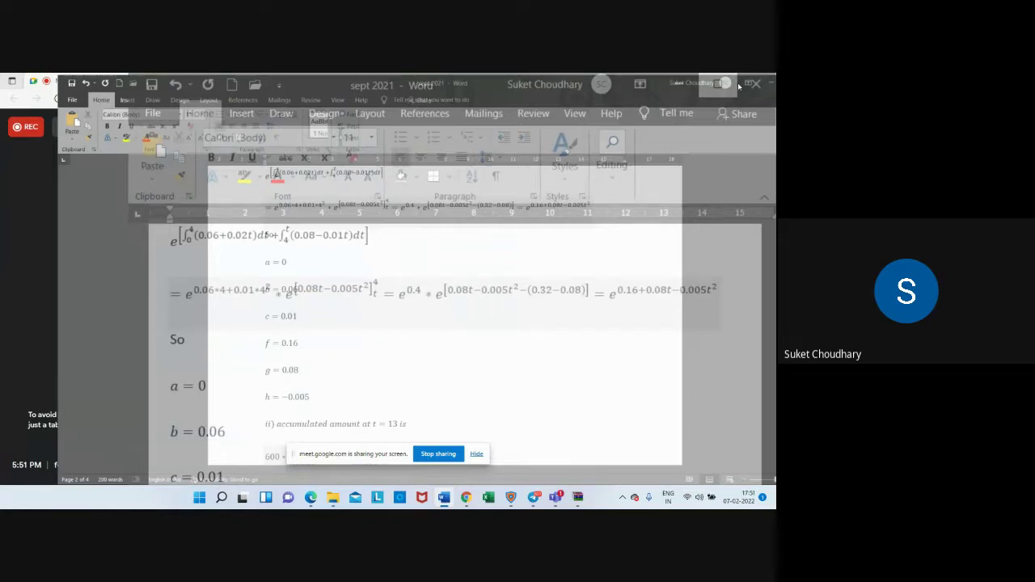
{"action": "scroll", "coordinate": [464, 279], "scroll_direction": "down", "scroll_amount": 3}
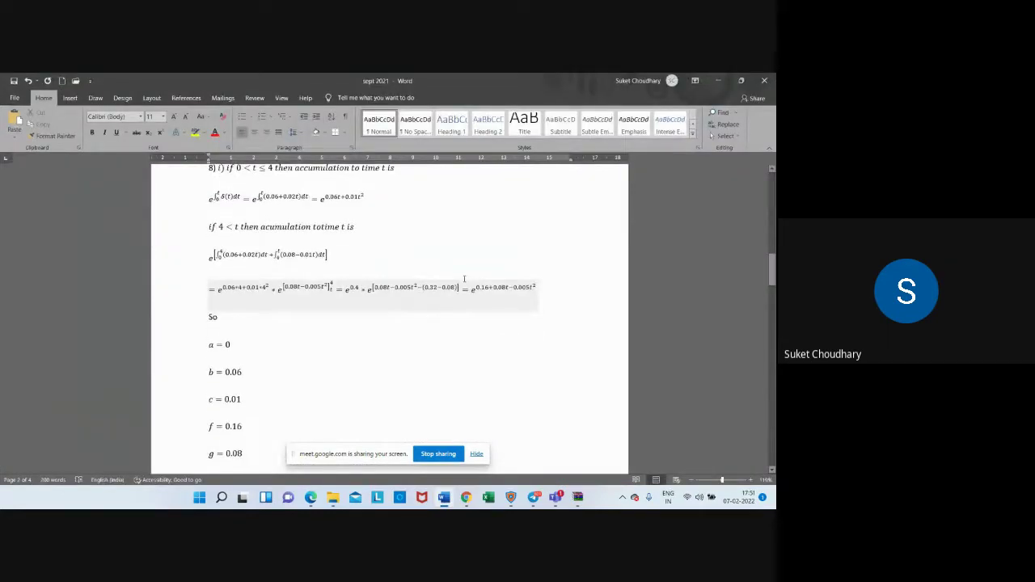
{"action": "scroll", "coordinate": [464, 278], "scroll_direction": "up", "scroll_amount": 1}
{"action": "left_click", "coordinate": [479, 417]}
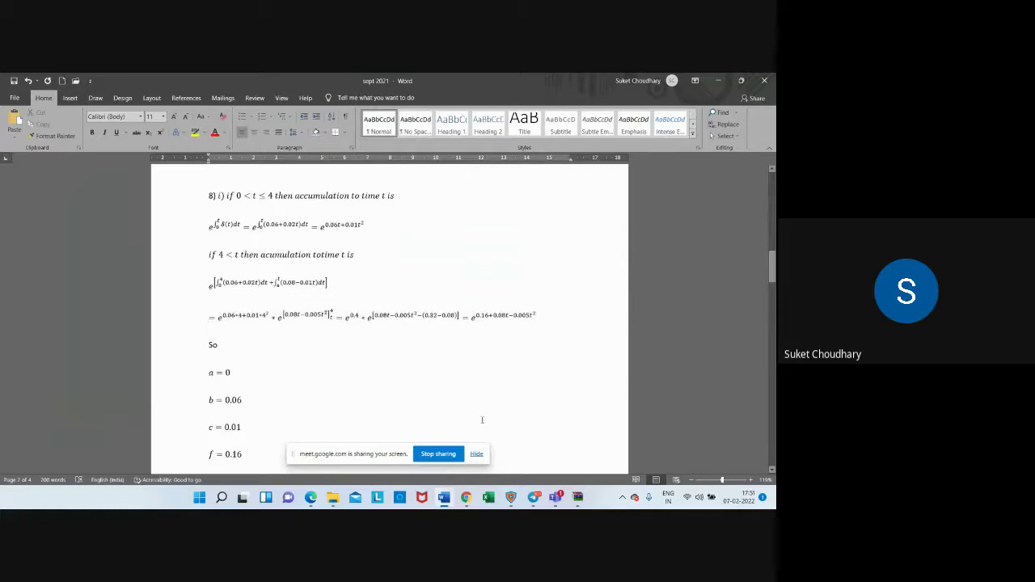
{"action": "mouse_move", "coordinate": [310, 498]}
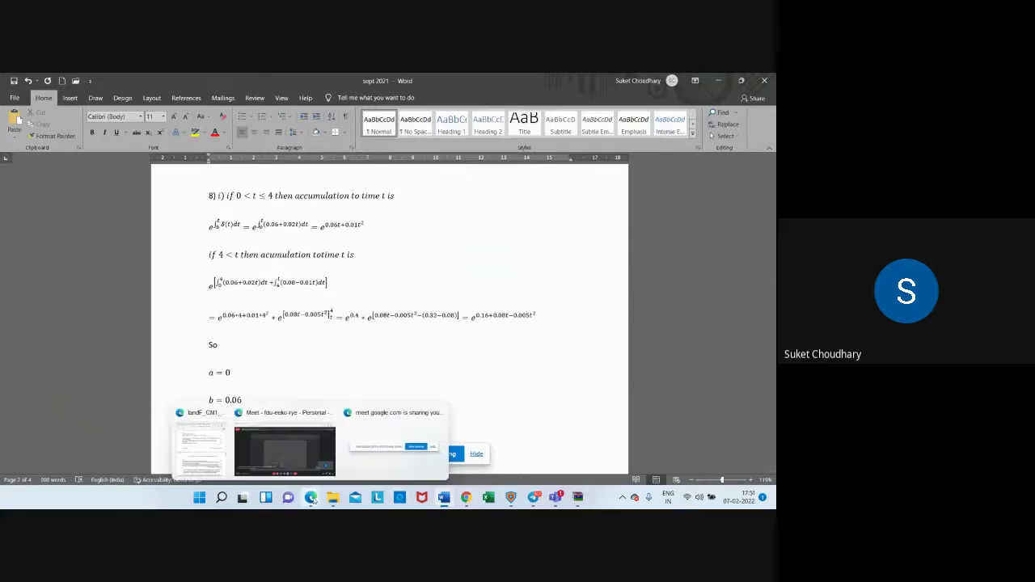
Mute the meeting microphone, then return to Word and zoom to about 158%.
{"action": "left_click", "coordinate": [305, 453]}
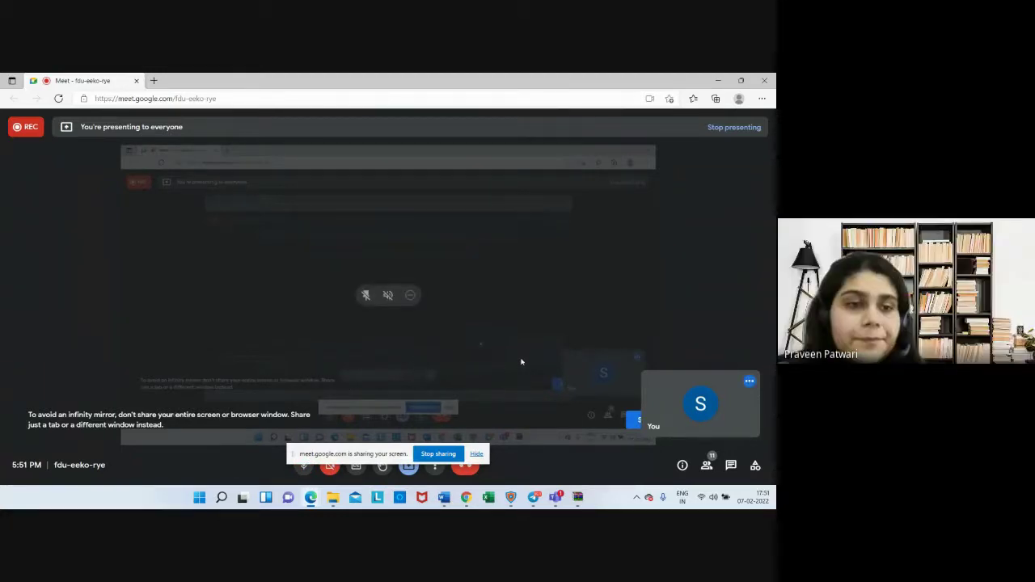
{"action": "left_click", "coordinate": [303, 468]}
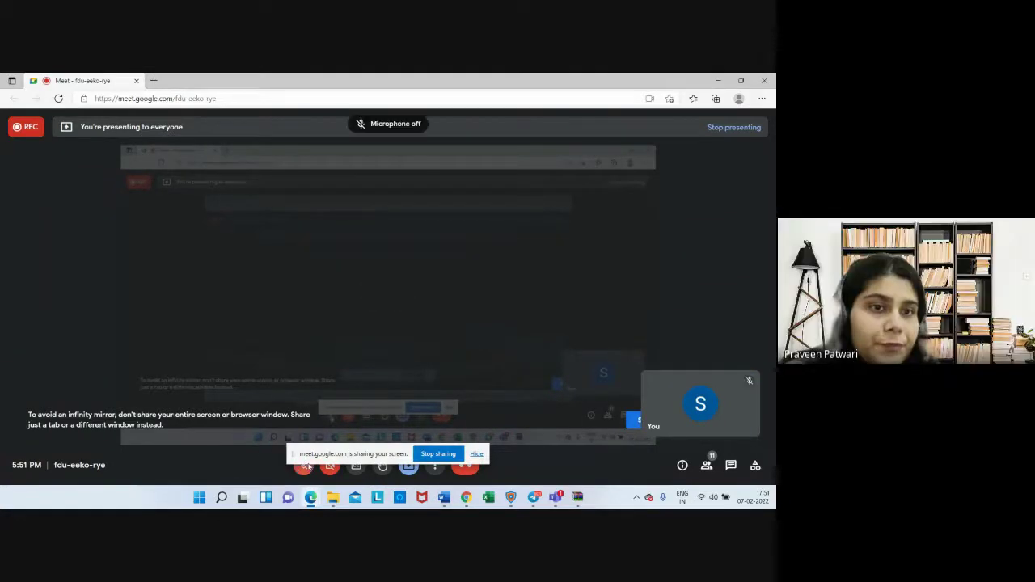
{"action": "left_click", "coordinate": [445, 498]}
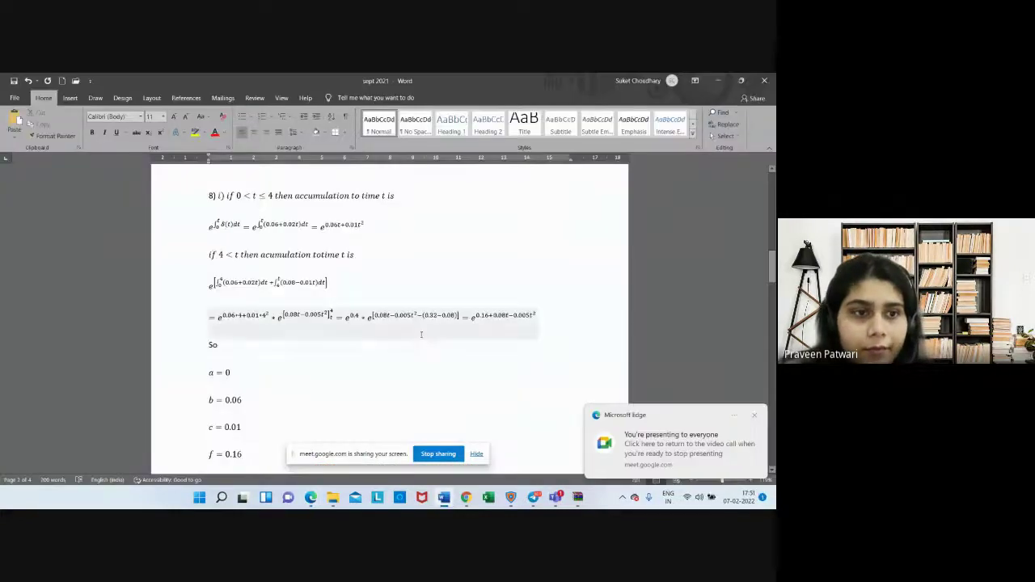
{"action": "left_click", "coordinate": [752, 414]}
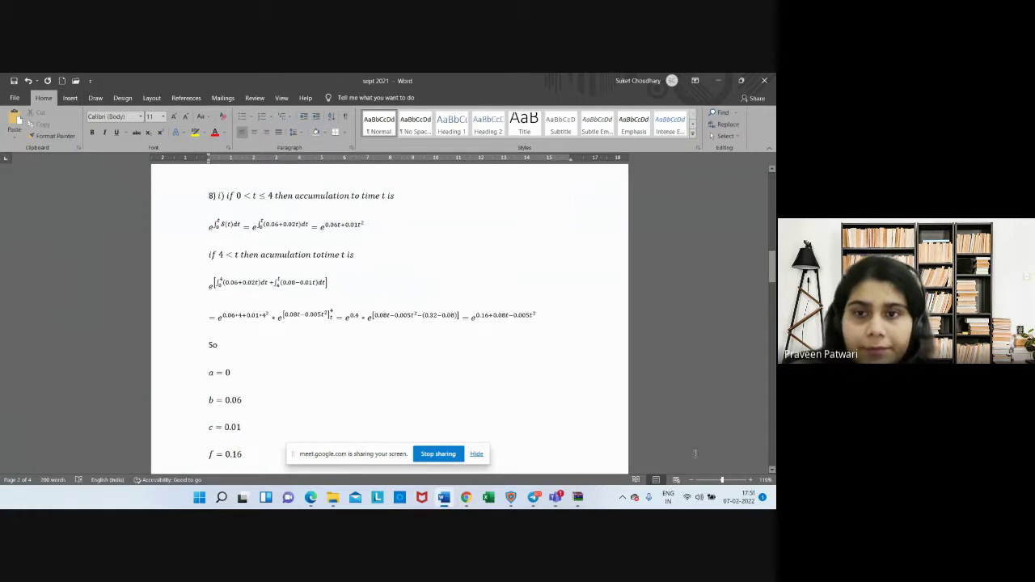
{"action": "left_click_drag", "start_coordinate": [723, 480], "coordinate": [726, 480]}
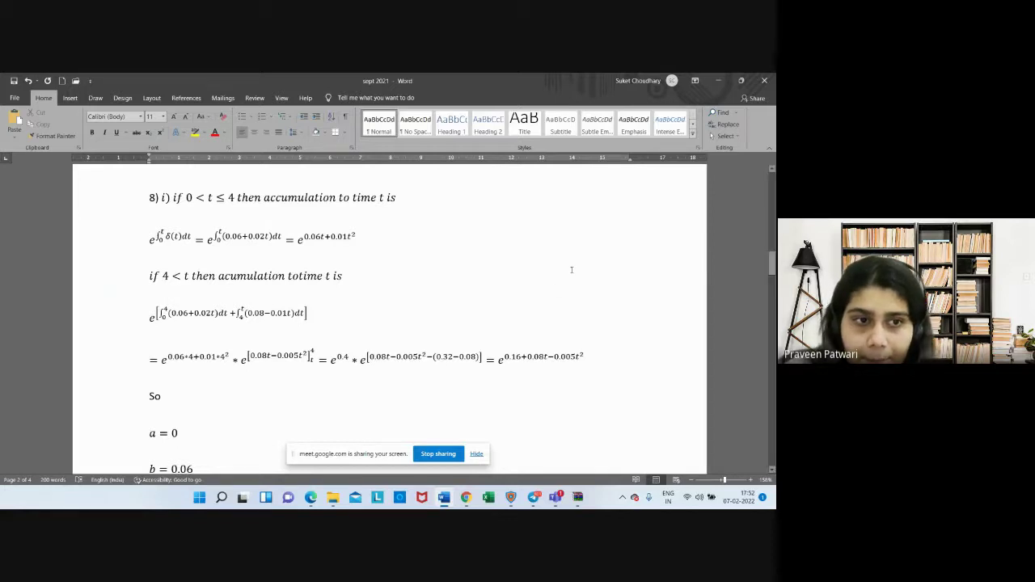
Read the Q8 solution down to its final yield answer of about 0.0% and back up.
{"action": "scroll", "coordinate": [598, 266], "scroll_direction": "down", "scroll_amount": 2}
{"action": "scroll", "coordinate": [595, 269], "scroll_direction": "down", "scroll_amount": 3}
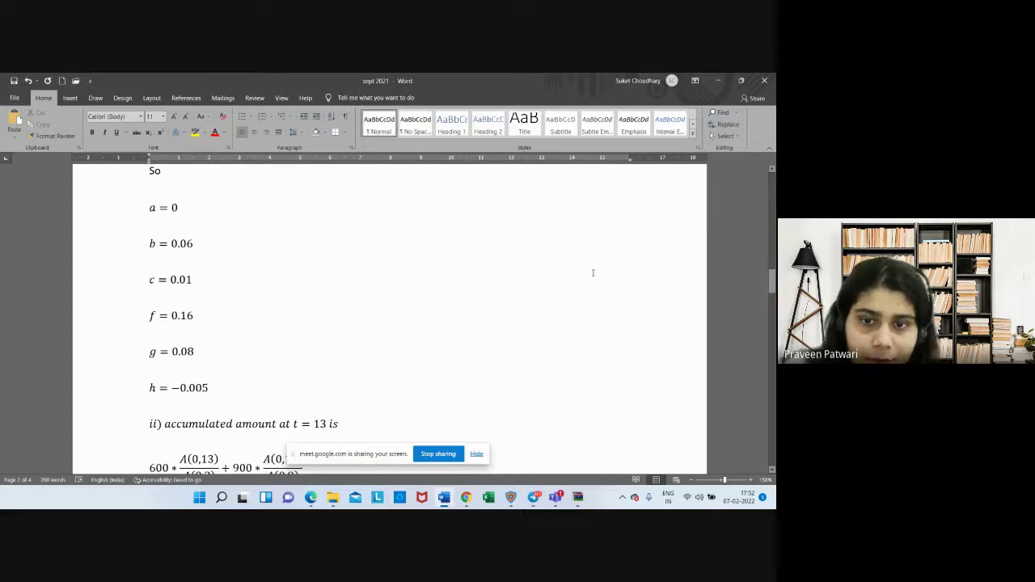
{"action": "scroll", "coordinate": [592, 272], "scroll_direction": "down", "scroll_amount": 1}
{"action": "scroll", "coordinate": [593, 273], "scroll_direction": "down", "scroll_amount": 1}
{"action": "scroll", "coordinate": [592, 273], "scroll_direction": "down", "scroll_amount": 1}
{"action": "scroll", "coordinate": [593, 272], "scroll_direction": "down", "scroll_amount": 1}
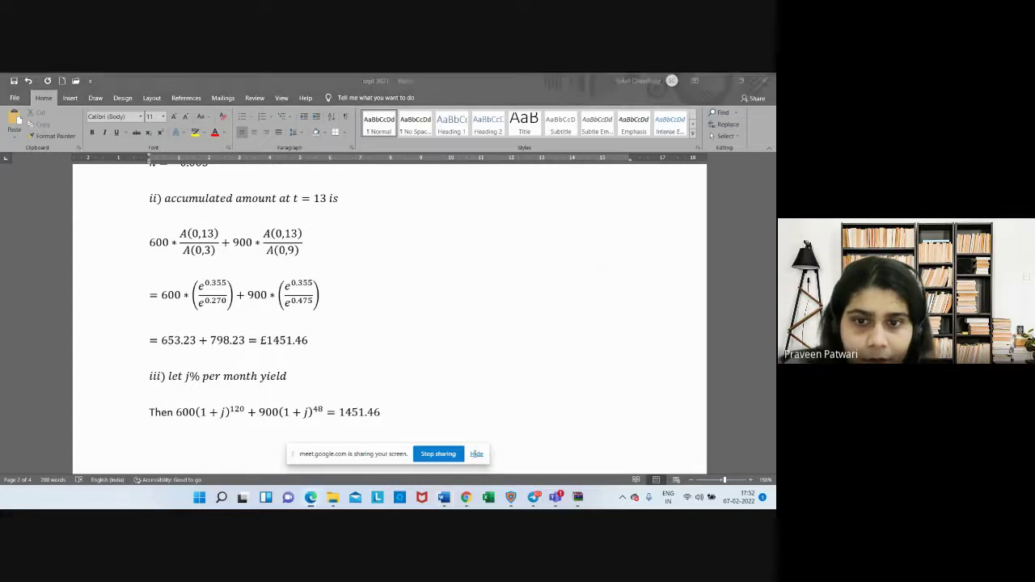
{"action": "scroll", "coordinate": [497, 300], "scroll_direction": "down", "scroll_amount": 1}
{"action": "scroll", "coordinate": [498, 301], "scroll_direction": "down", "scroll_amount": 2}
{"action": "scroll", "coordinate": [498, 300], "scroll_direction": "down", "scroll_amount": 2}
{"action": "scroll", "coordinate": [498, 302], "scroll_direction": "down", "scroll_amount": 3}
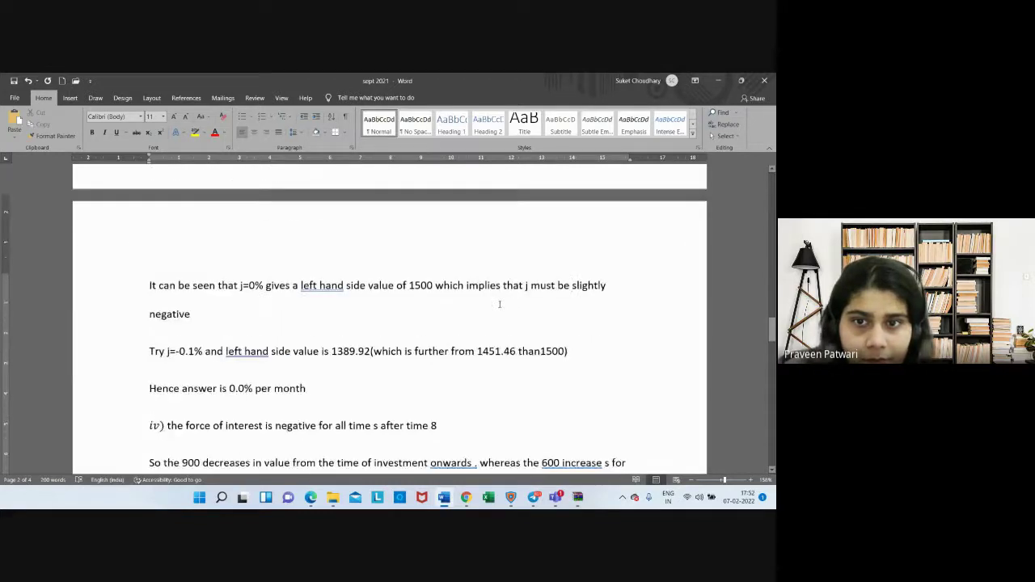
{"action": "scroll", "coordinate": [499, 303], "scroll_direction": "down", "scroll_amount": 1}
{"action": "scroll", "coordinate": [499, 304], "scroll_direction": "down", "scroll_amount": 1}
{"action": "scroll", "coordinate": [499, 304], "scroll_direction": "up", "scroll_amount": 1}
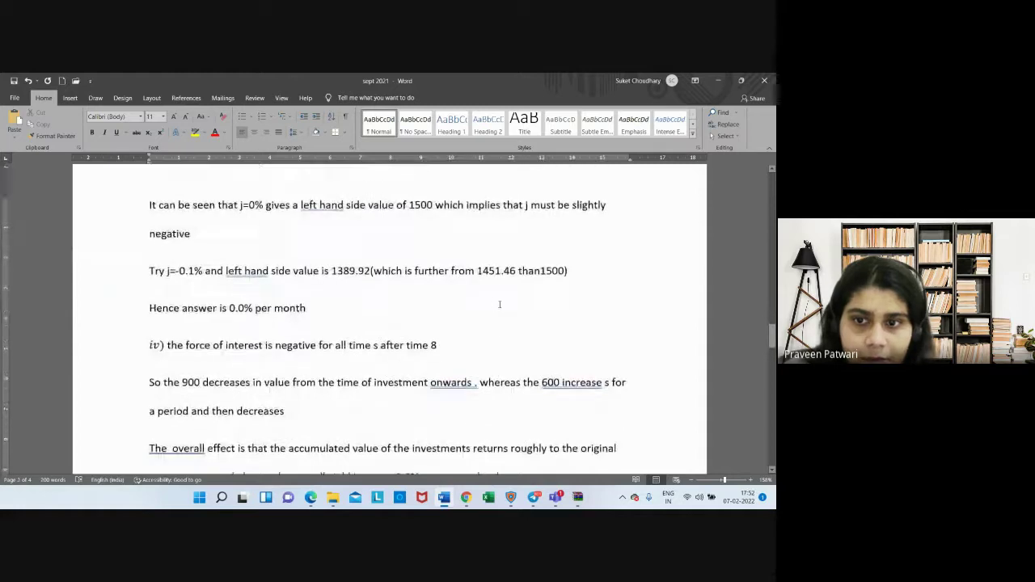
{"action": "scroll", "coordinate": [501, 323], "scroll_direction": "down", "scroll_amount": 2}
{"action": "scroll", "coordinate": [502, 305], "scroll_direction": "down", "scroll_amount": 1}
{"action": "scroll", "coordinate": [501, 307], "scroll_direction": "down", "scroll_amount": 2}
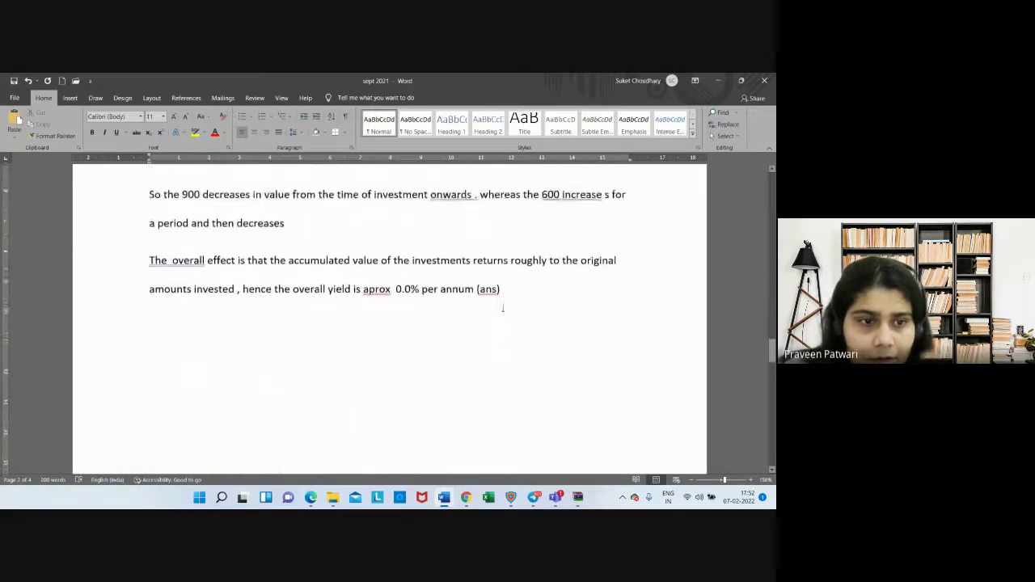
{"action": "scroll", "coordinate": [502, 307], "scroll_direction": "down", "scroll_amount": 2}
{"action": "scroll", "coordinate": [502, 308], "scroll_direction": "down", "scroll_amount": 2}
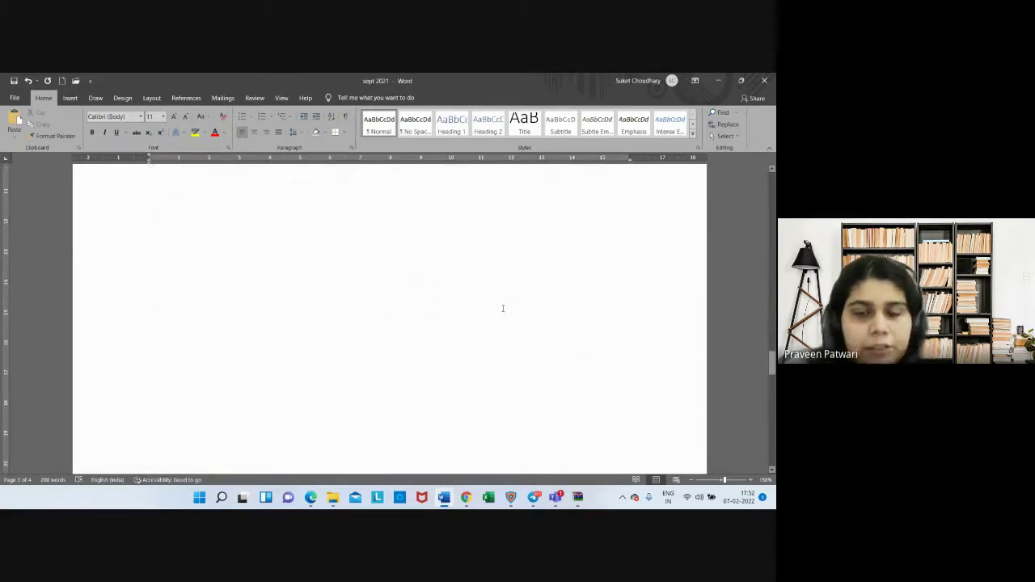
{"action": "scroll", "coordinate": [502, 308], "scroll_direction": "up", "scroll_amount": 3}
{"action": "scroll", "coordinate": [502, 308], "scroll_direction": "up", "scroll_amount": 2}
{"action": "scroll", "coordinate": [502, 308], "scroll_direction": "up", "scroll_amount": 2}
{"action": "scroll", "coordinate": [502, 308], "scroll_direction": "up", "scroll_amount": 1}
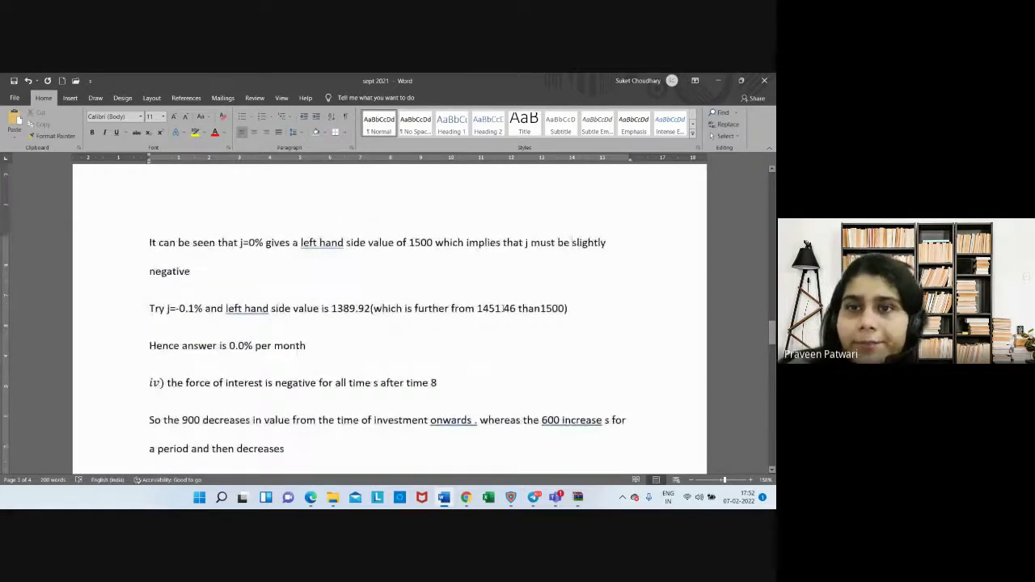
{"action": "scroll", "coordinate": [502, 307], "scroll_direction": "up", "scroll_amount": 3}
{"action": "scroll", "coordinate": [485, 380], "scroll_direction": "up", "scroll_amount": 3}
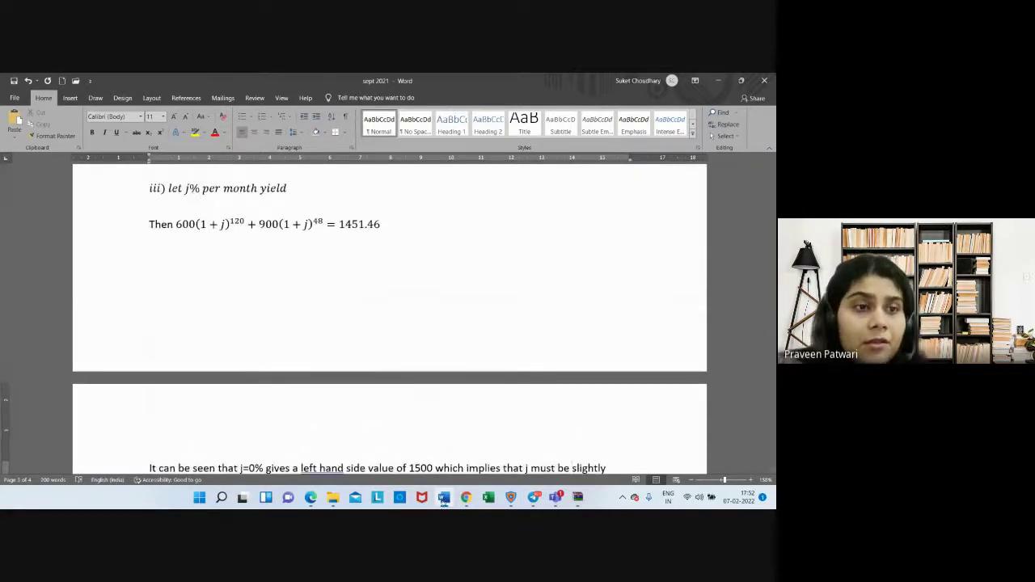
Switch back to the Google Meet presenting window.
{"action": "left_click", "coordinate": [465, 496]}
{"action": "left_click", "coordinate": [443, 499]}
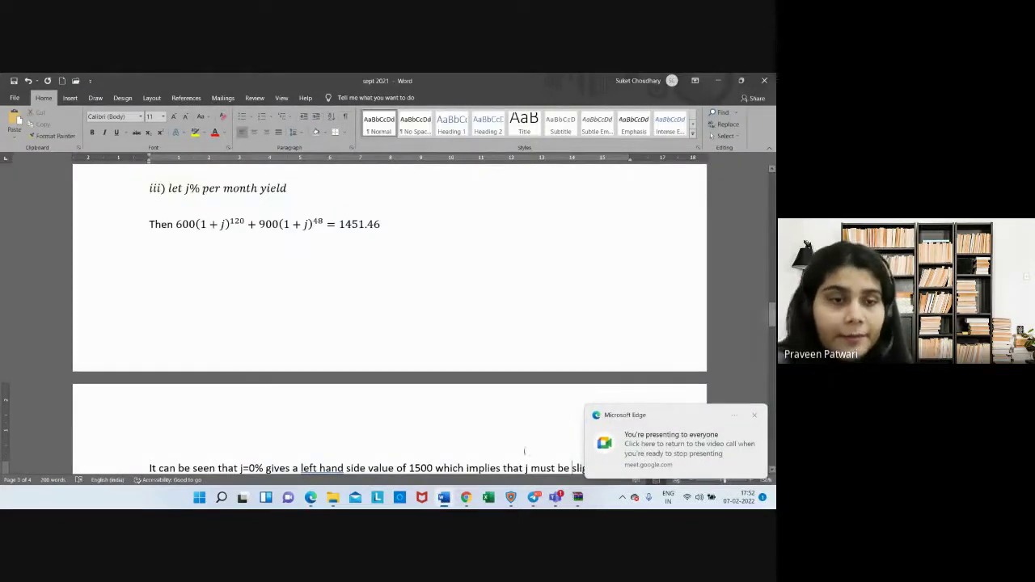
{"action": "left_click", "coordinate": [443, 496]}
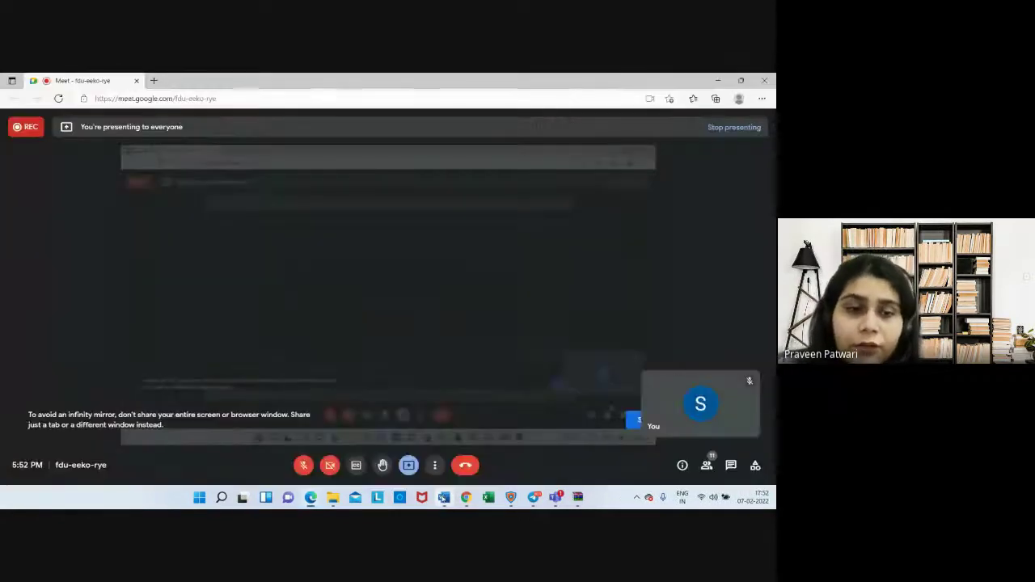
Briefly unmute and re-mute the microphone, then bring up the Stop presenting option.
{"action": "left_click", "coordinate": [303, 465]}
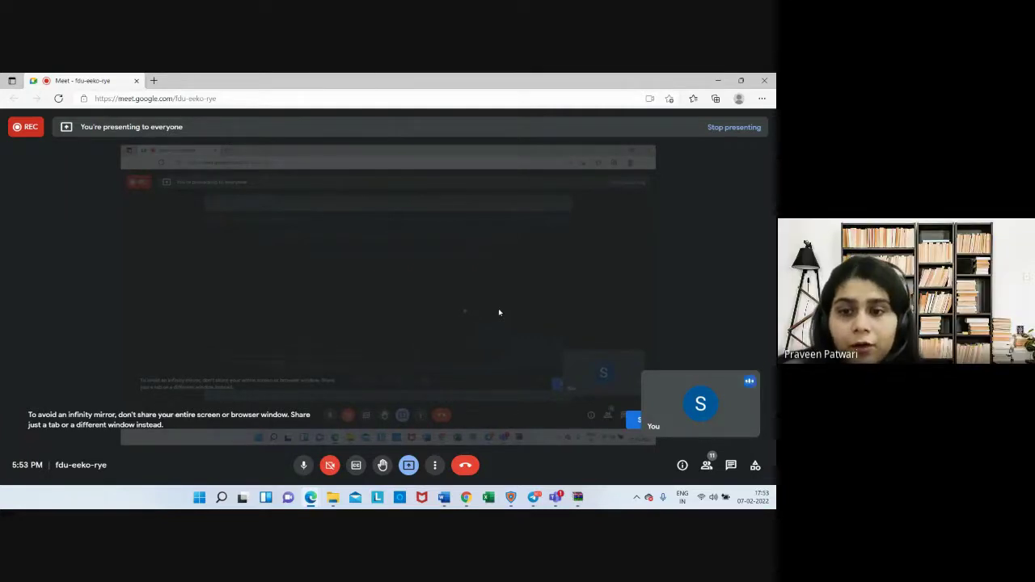
{"action": "left_click", "coordinate": [303, 465]}
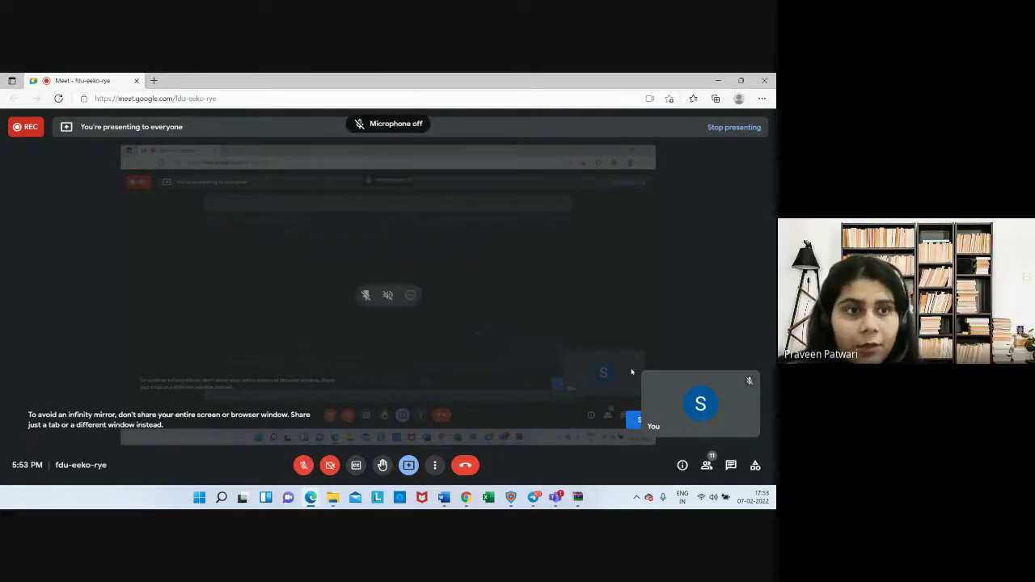
{"action": "left_click", "coordinate": [408, 464]}
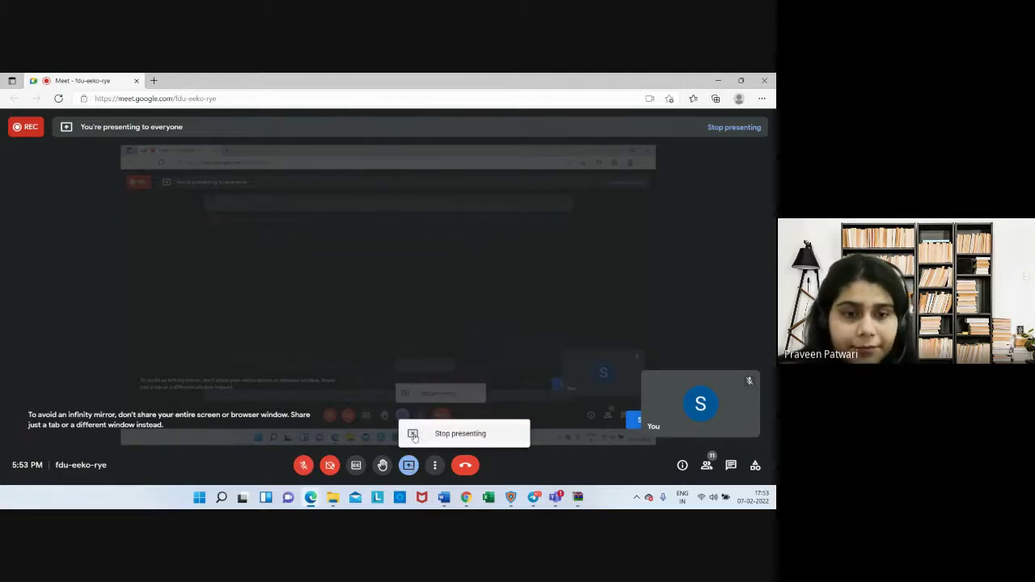
Stop presenting the shared screen.
{"action": "left_click", "coordinate": [426, 436]}
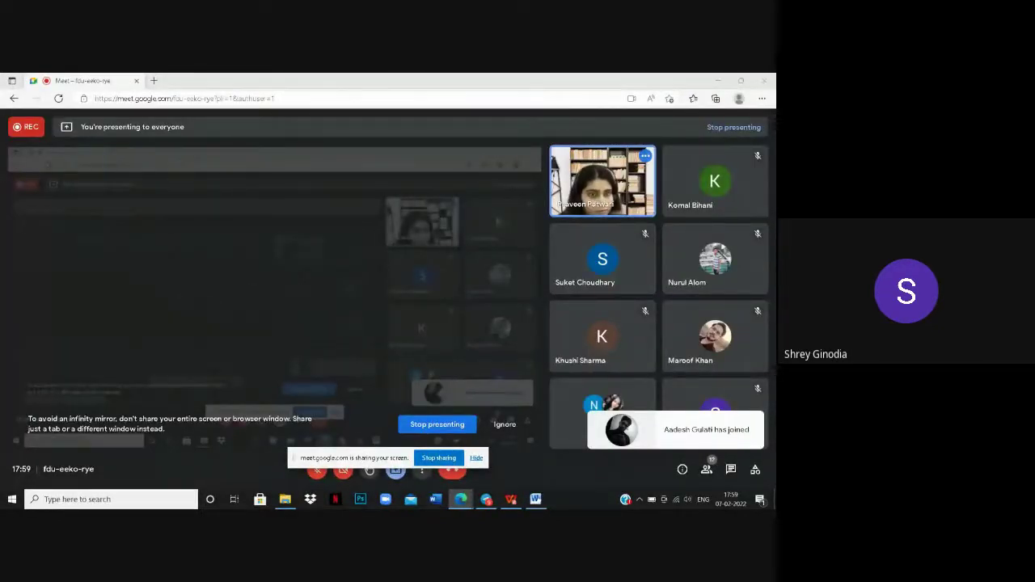
Send the chat message 'mam is it visible?' to everyone in the call.
{"action": "left_click", "coordinate": [534, 475]}
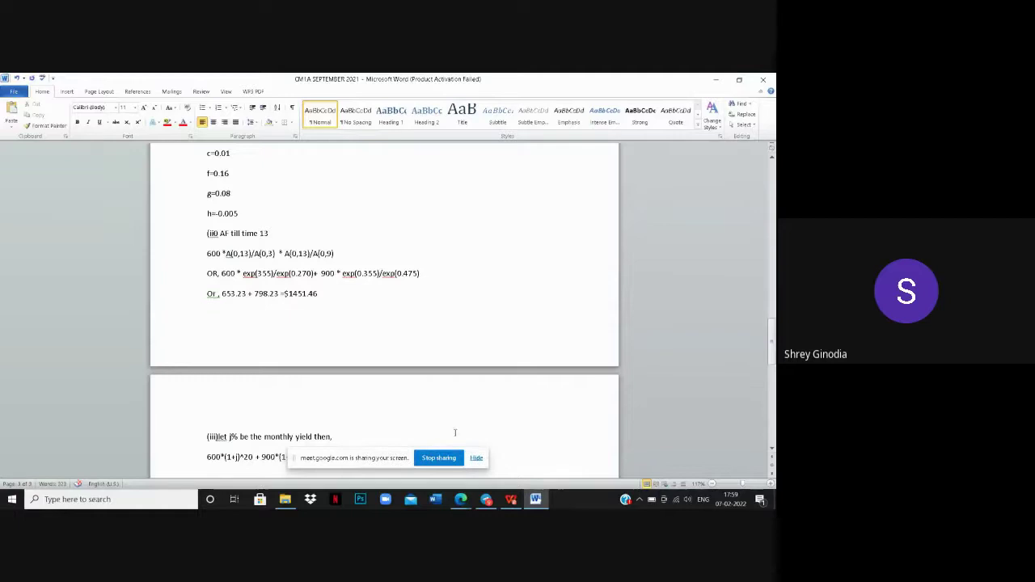
{"action": "mouse_move", "coordinate": [460, 498]}
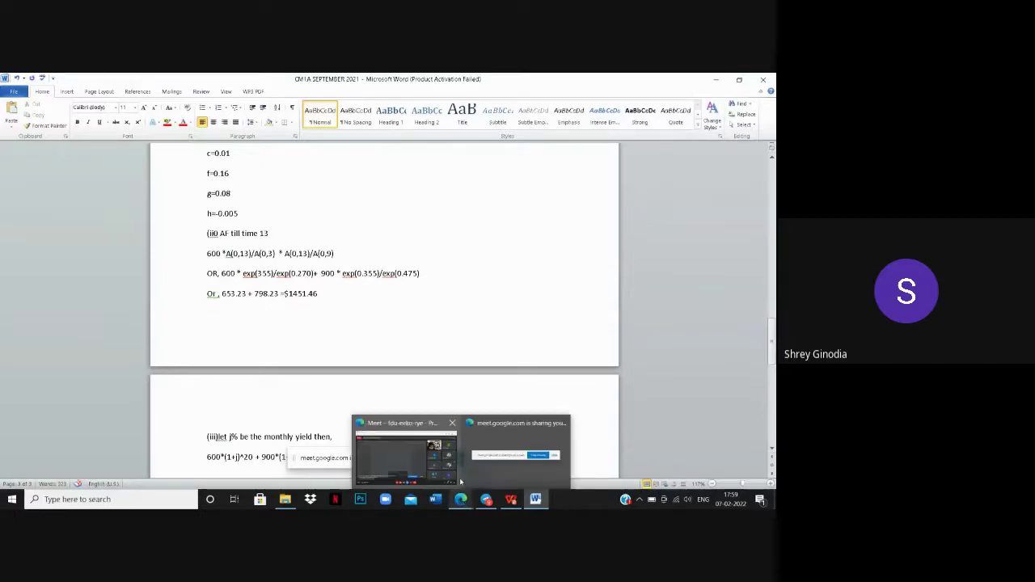
{"action": "left_click", "coordinate": [446, 471]}
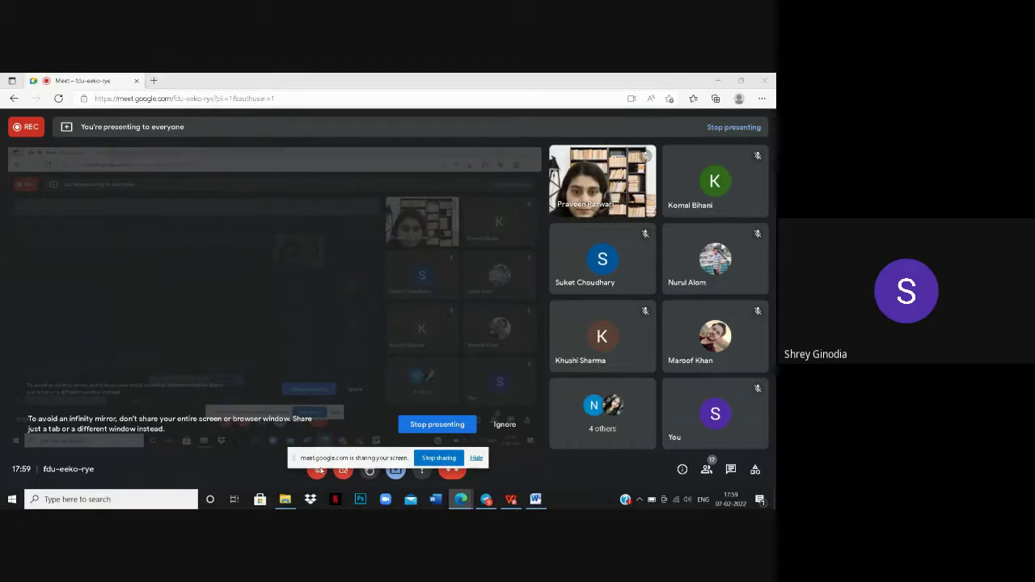
{"action": "left_click", "coordinate": [730, 469]}
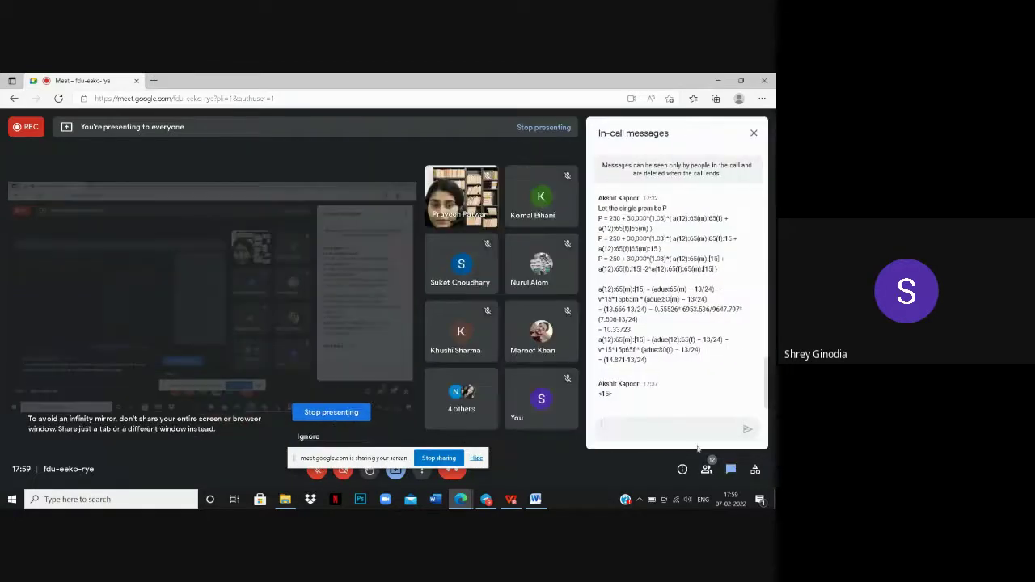
{"action": "type", "text": "am"}
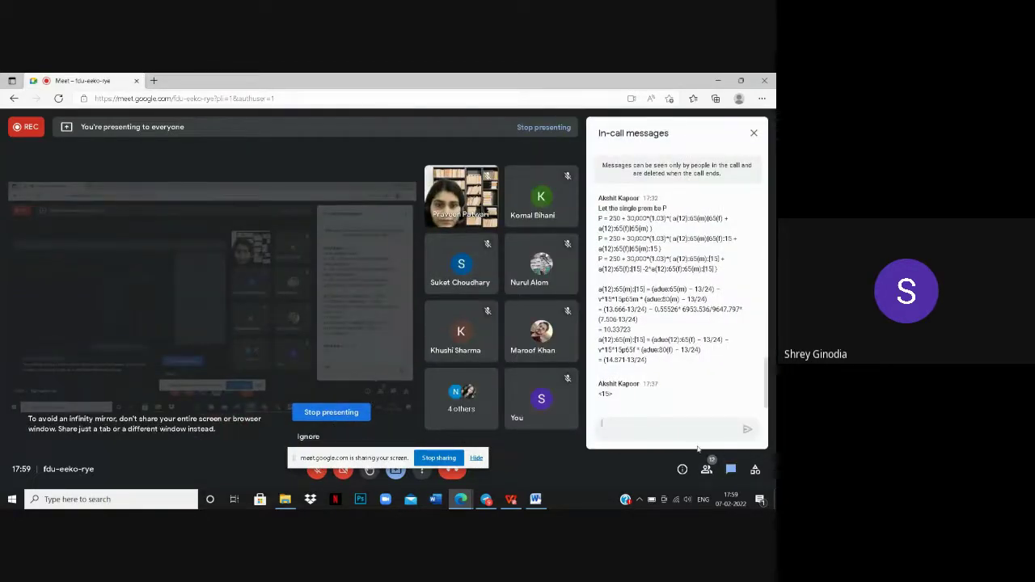
{"action": "type", "text": "mam is"}
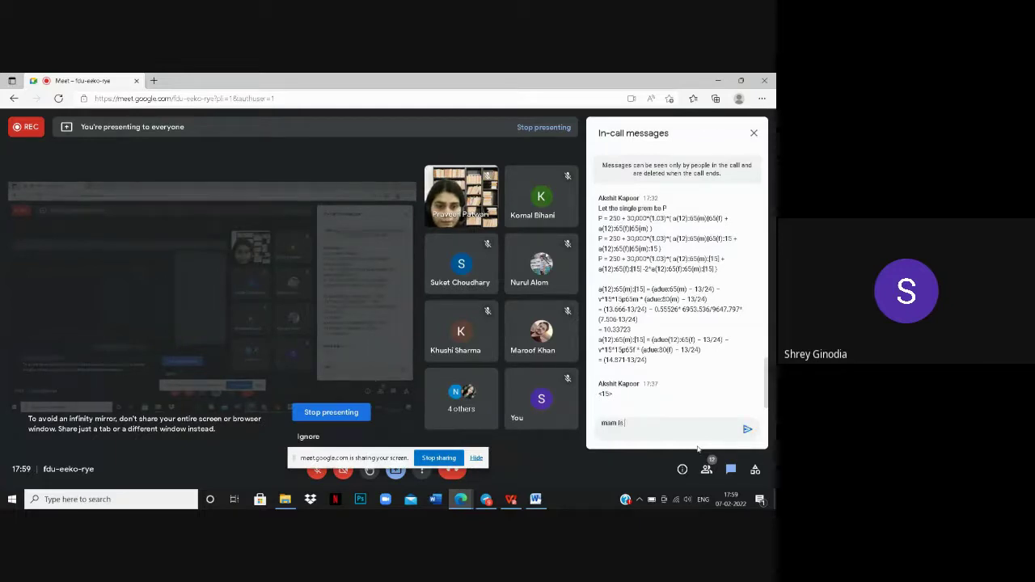
{"action": "type", "text": " it visib"}
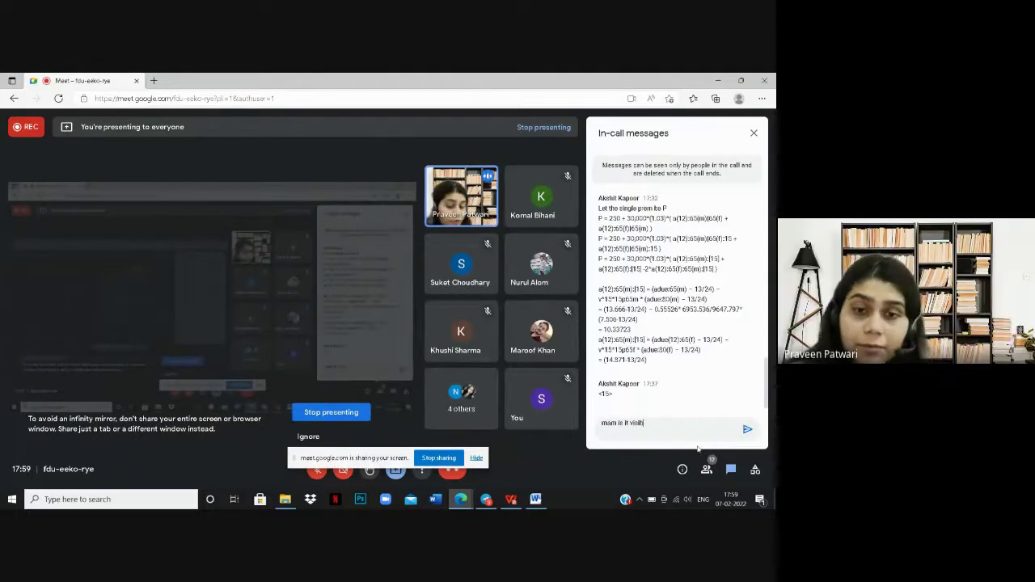
{"action": "type", "text": "le?"}
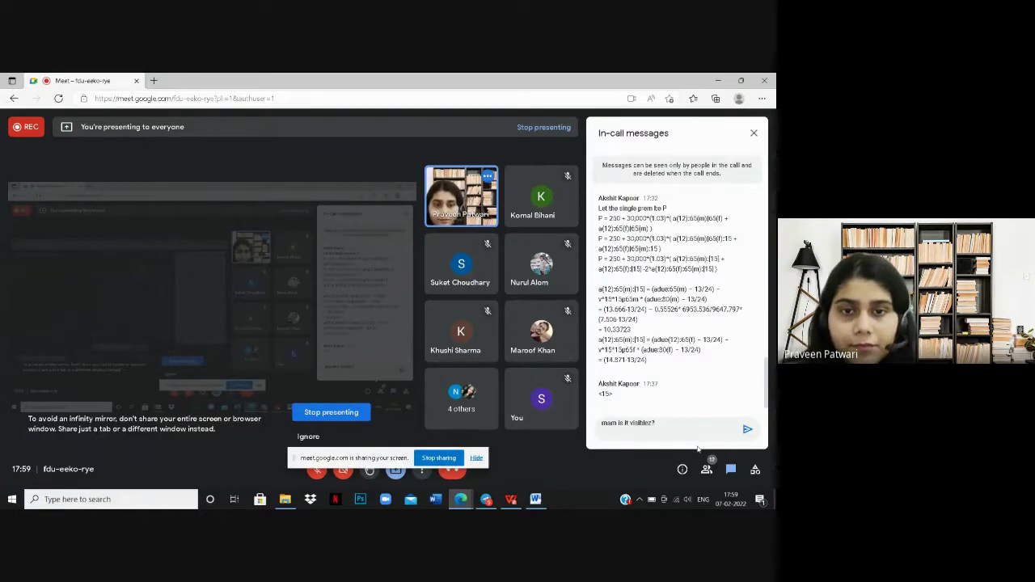
{"action": "key", "text": "Return"}
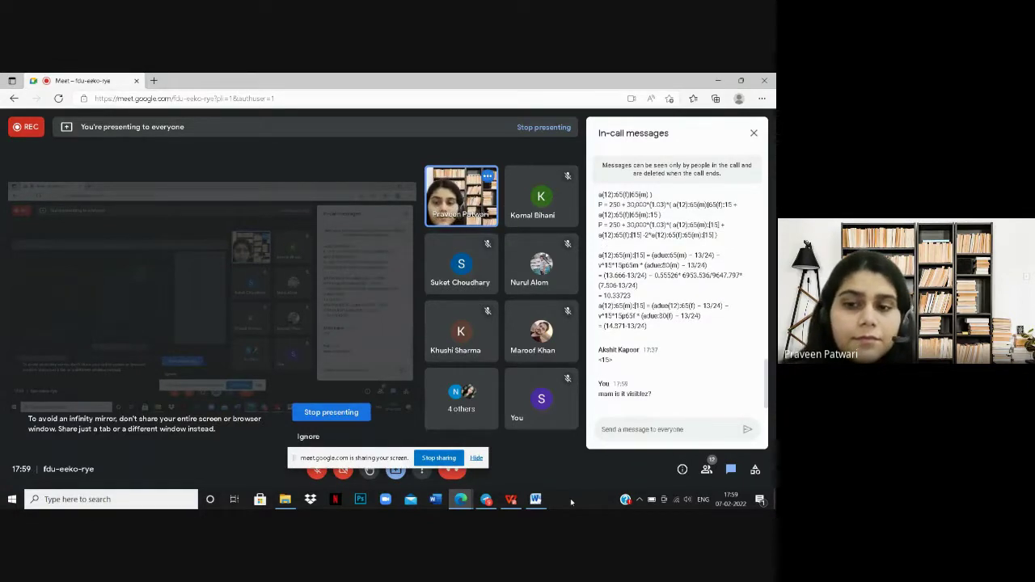
Switch back and forth between the CM1A SEPTEMBER 2021 Word document and the Meet window.
{"action": "left_click", "coordinate": [534, 500]}
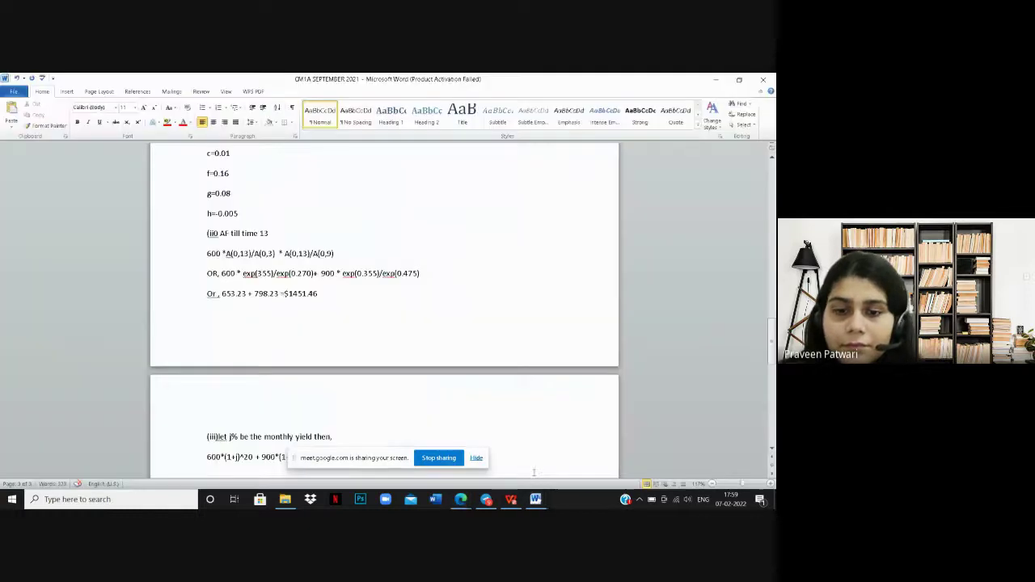
{"action": "left_click", "coordinate": [398, 460]}
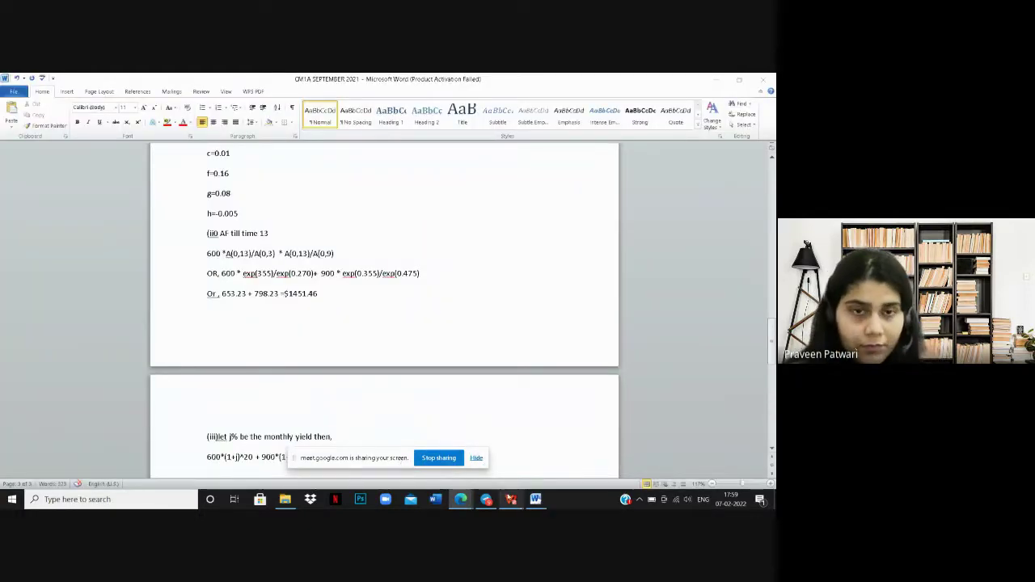
{"action": "mouse_move", "coordinate": [460, 498]}
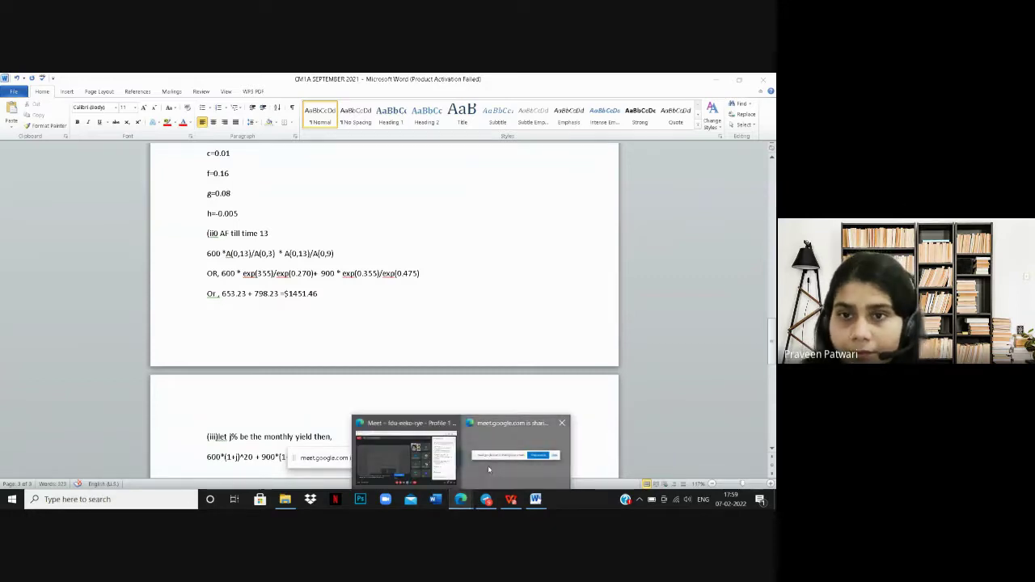
{"action": "left_click", "coordinate": [411, 465]}
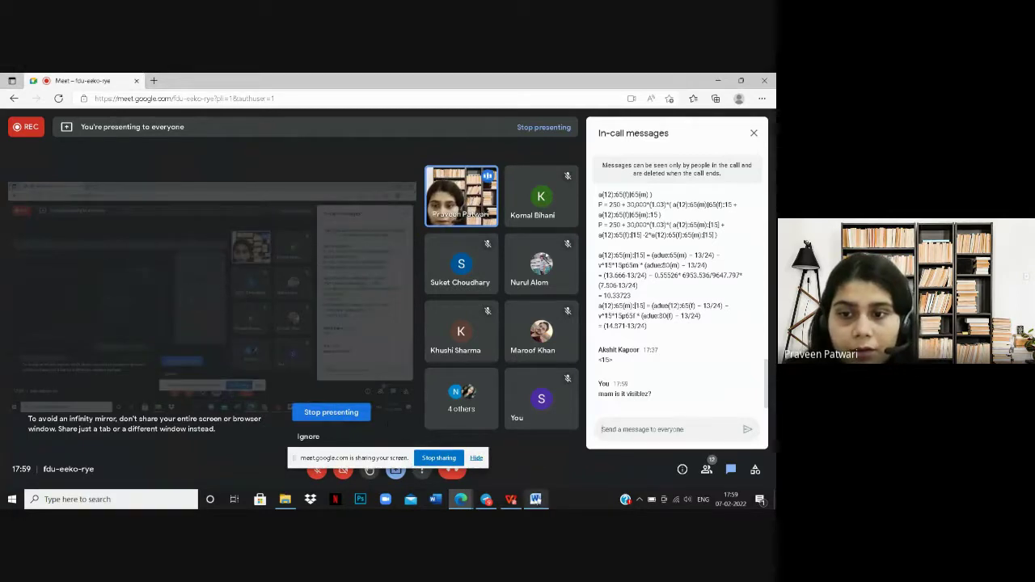
{"action": "left_click", "coordinate": [535, 499]}
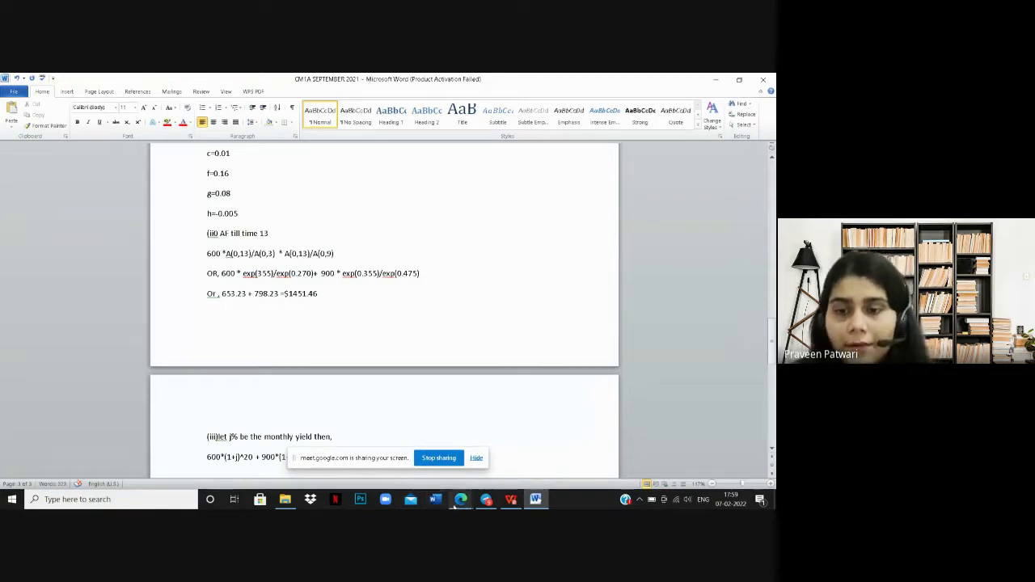
{"action": "left_click", "coordinate": [449, 464]}
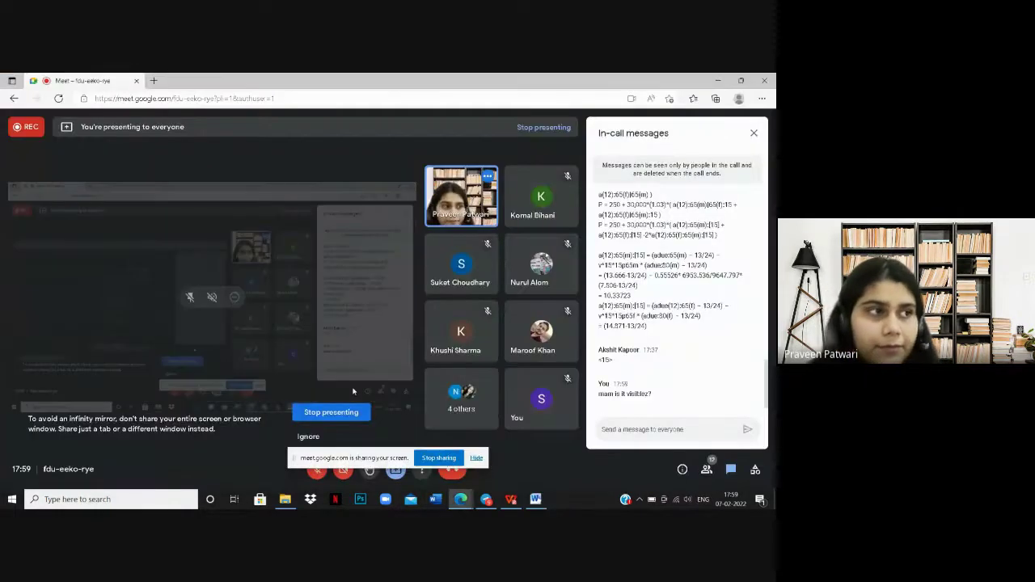
With Meet full screen, unmute then re-mute the mic and ignore the infinity-mirror warning.
{"action": "key", "text": "F11"}
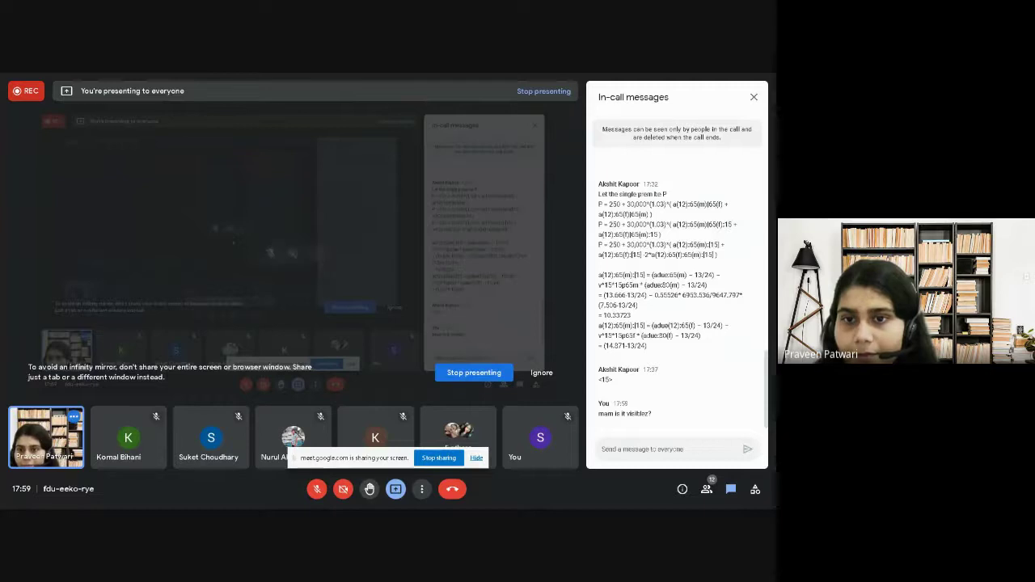
{"action": "left_click", "coordinate": [317, 489]}
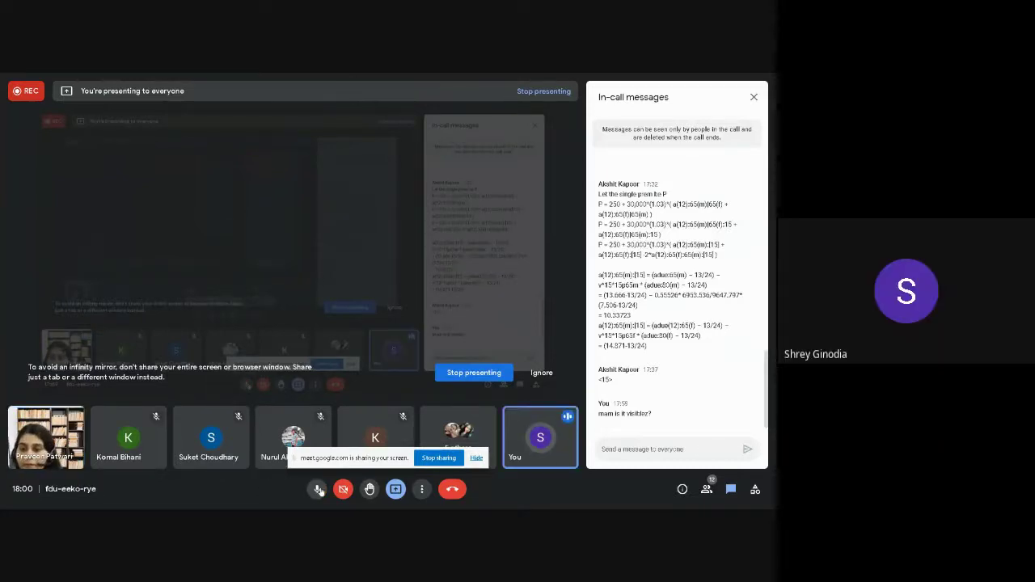
{"action": "left_click", "coordinate": [319, 491]}
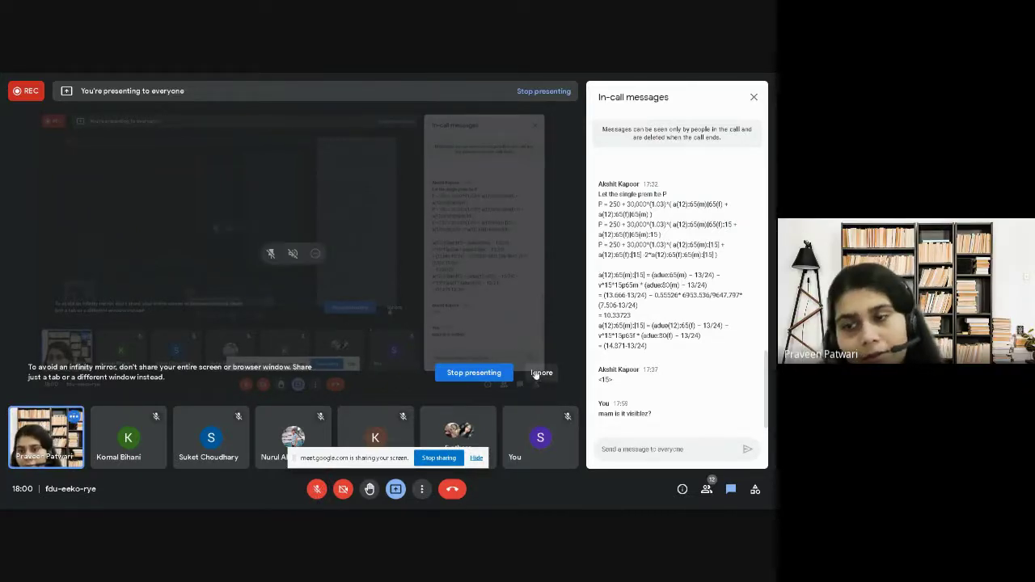
{"action": "left_click", "coordinate": [539, 373]}
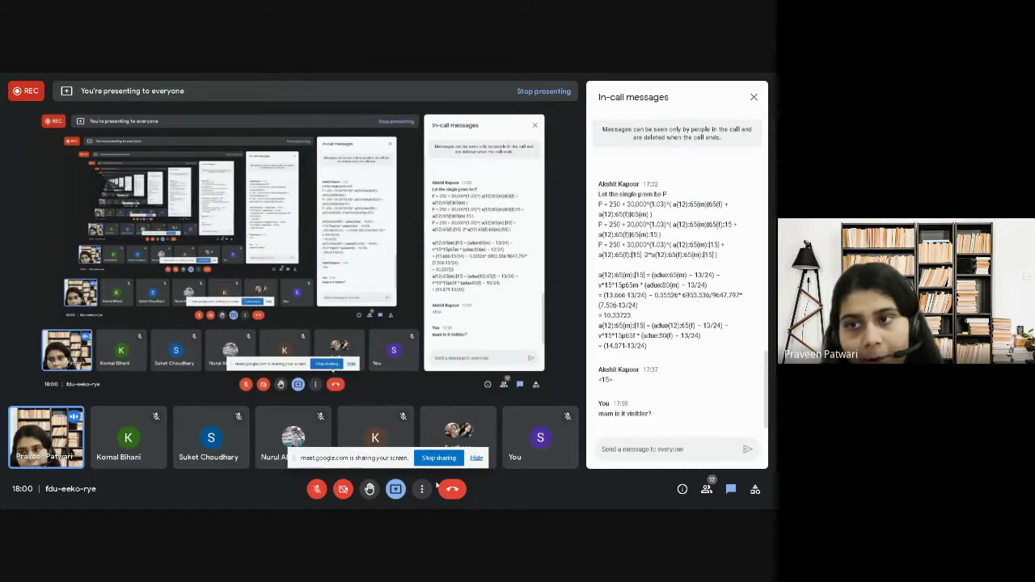
{"action": "key", "text": "F11"}
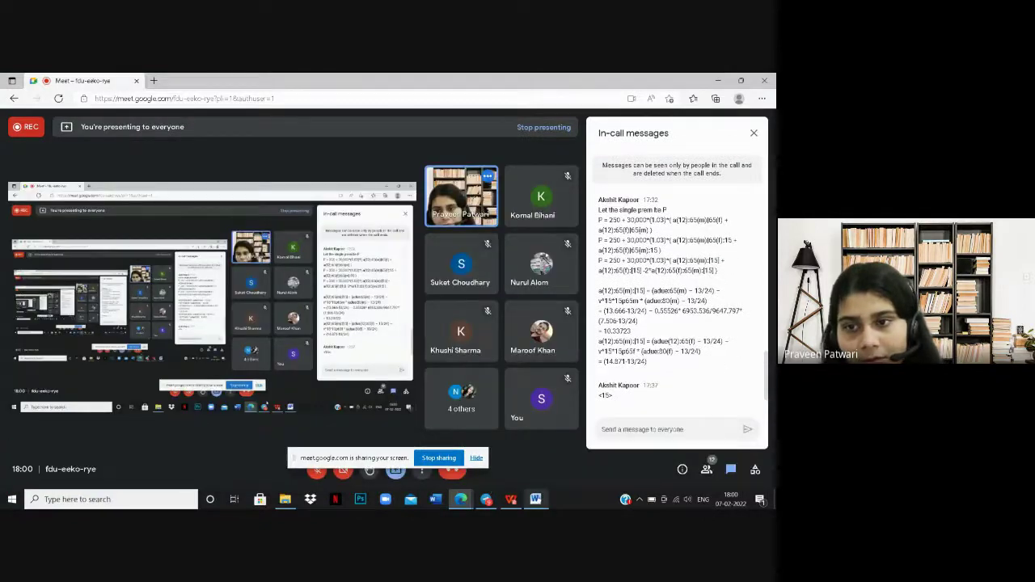
{"action": "mouse_move", "coordinate": [535, 498]}
{"action": "left_click", "coordinate": [524, 479]}
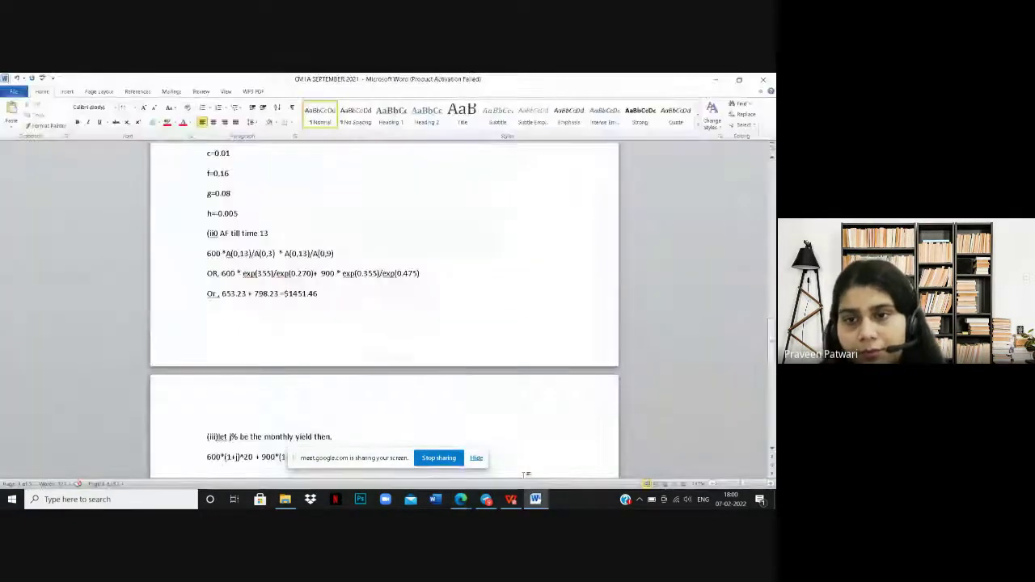
{"action": "mouse_move", "coordinate": [460, 499]}
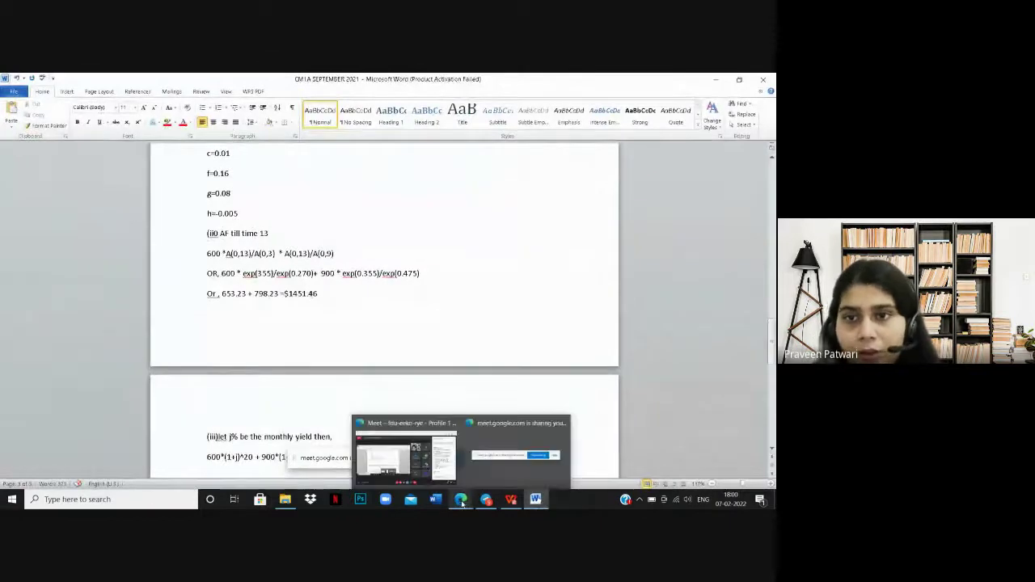
{"action": "left_click", "coordinate": [416, 457]}
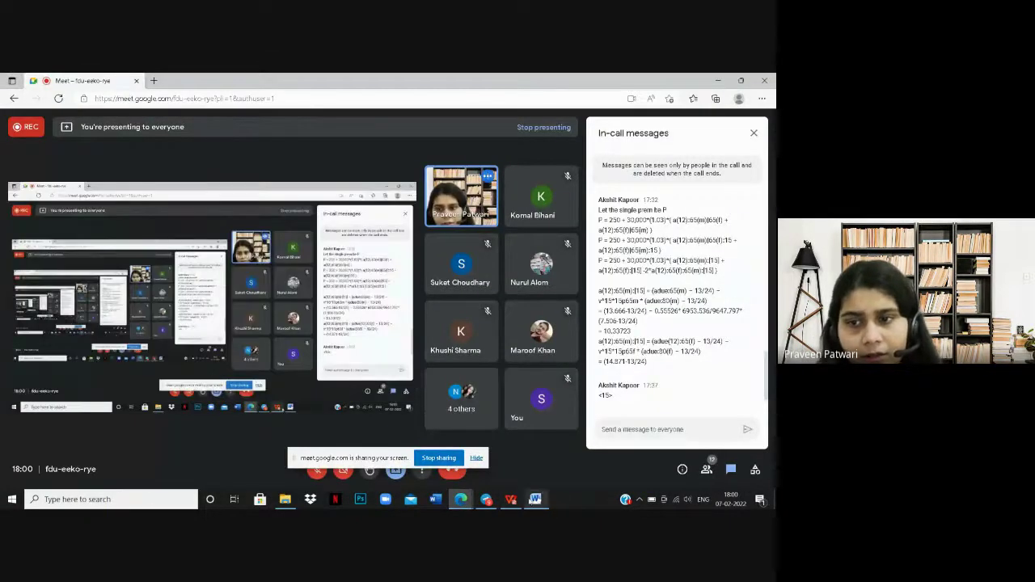
Zoom Word to about 206% on the AF integral working and scroll to the $46189.13 premium.
{"action": "mouse_move", "coordinate": [535, 499]}
{"action": "left_click", "coordinate": [532, 456]}
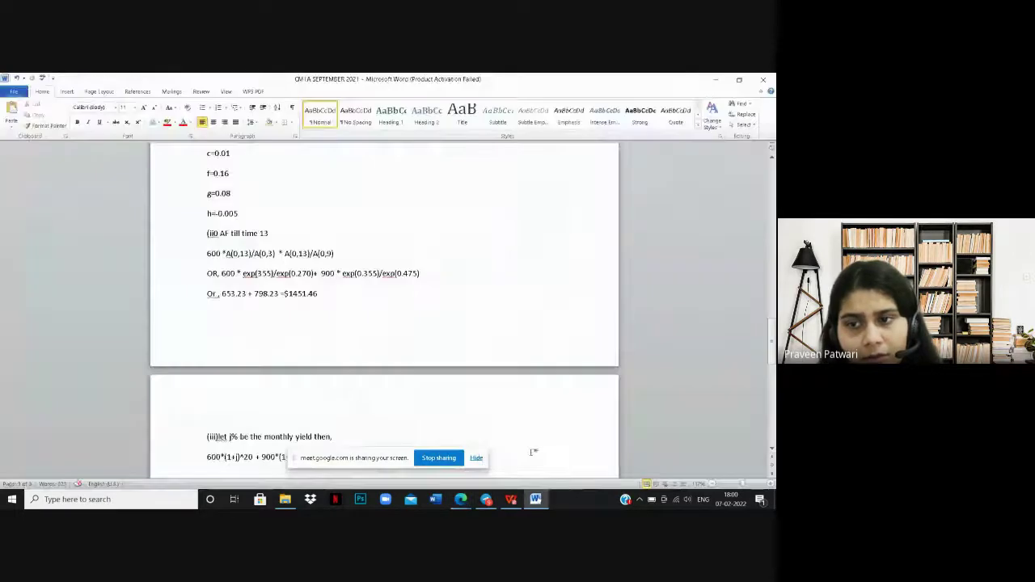
{"action": "scroll", "coordinate": [360, 319], "scroll_direction": "up", "scroll_amount": 1}
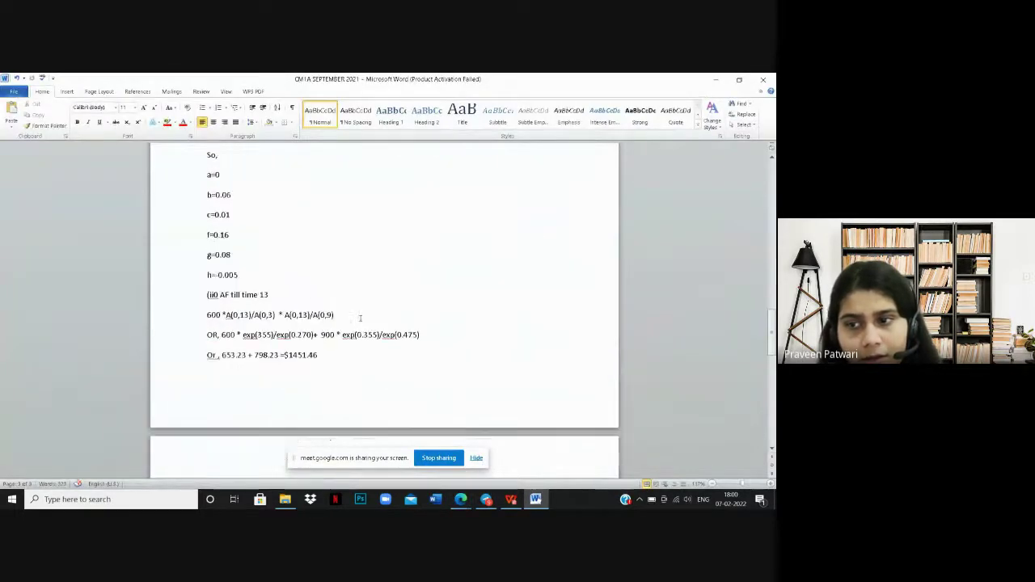
{"action": "scroll", "coordinate": [360, 319], "scroll_direction": "up", "scroll_amount": 2}
{"action": "scroll", "coordinate": [360, 319], "scroll_direction": "up", "scroll_amount": 2}
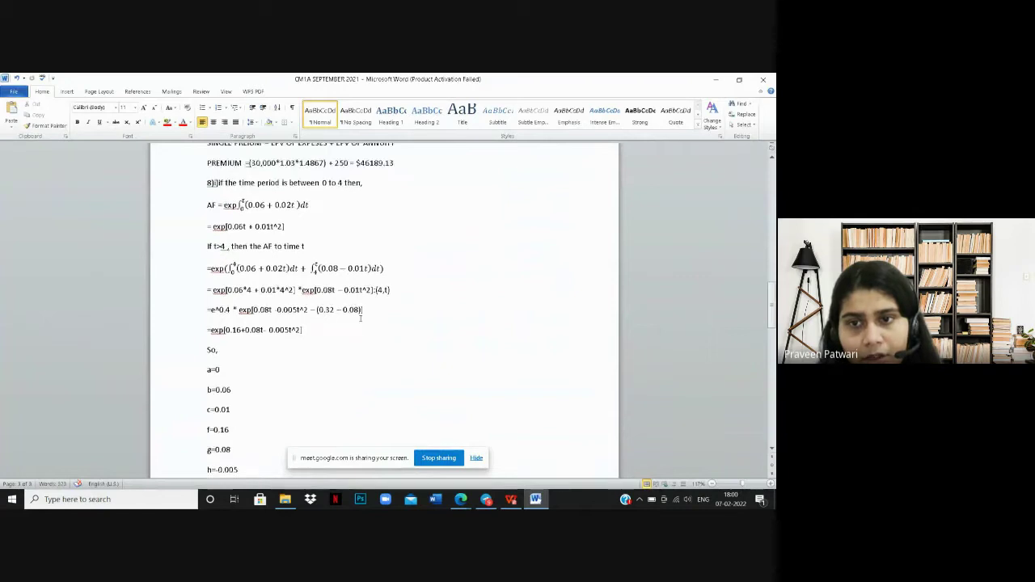
{"action": "scroll", "coordinate": [360, 319], "scroll_direction": "down", "scroll_amount": 1}
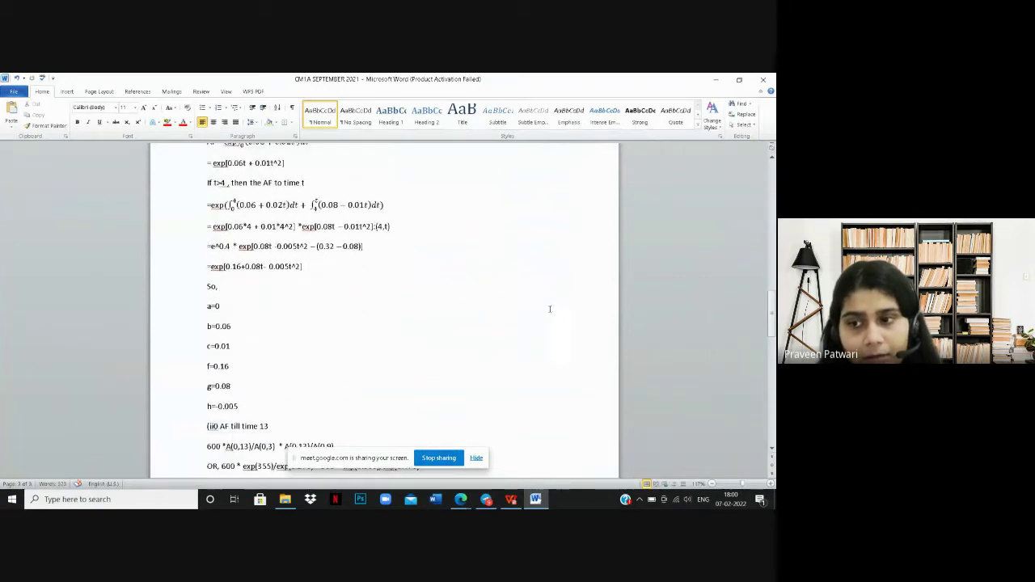
{"action": "left_click", "coordinate": [753, 483]}
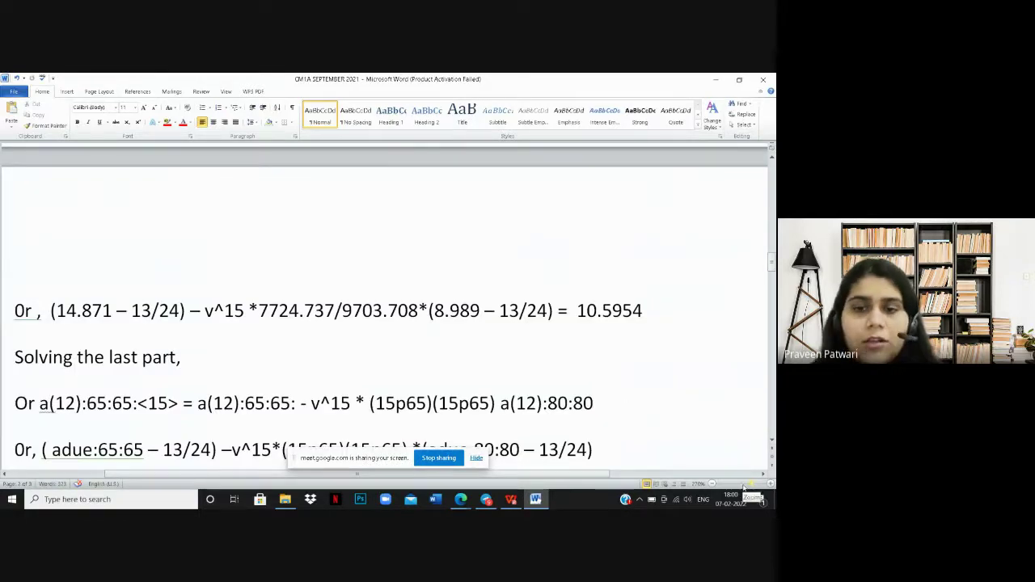
{"action": "scroll", "coordinate": [743, 485], "scroll_direction": "down", "scroll_amount": 5}
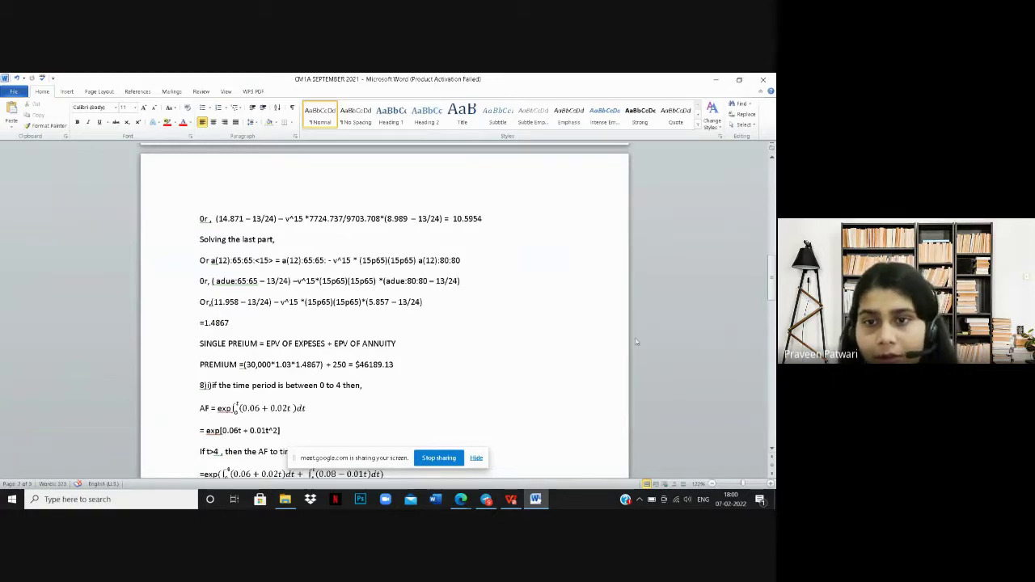
{"action": "scroll", "coordinate": [570, 314], "scroll_direction": "down", "scroll_amount": 3}
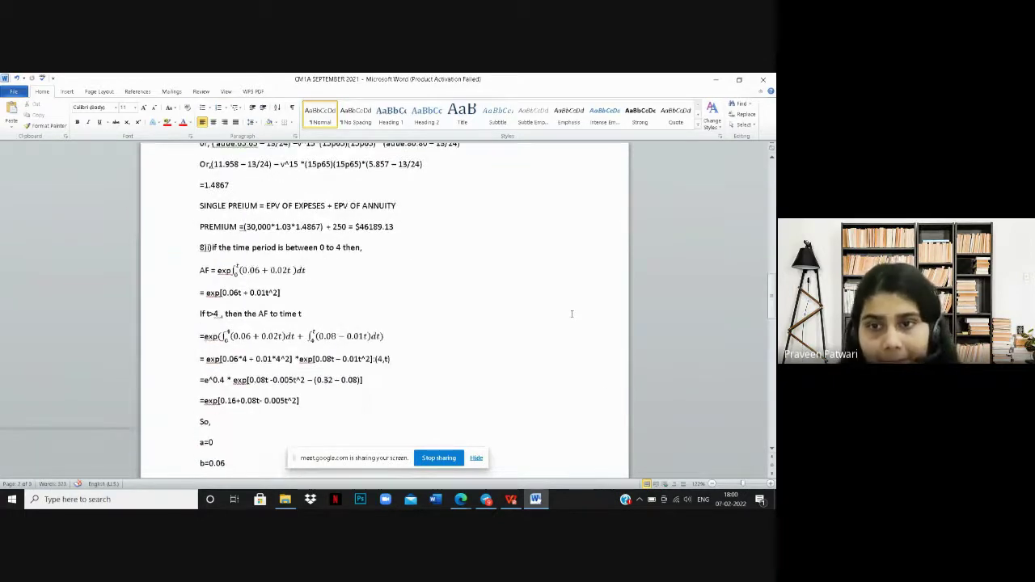
{"action": "left_click", "coordinate": [748, 485]}
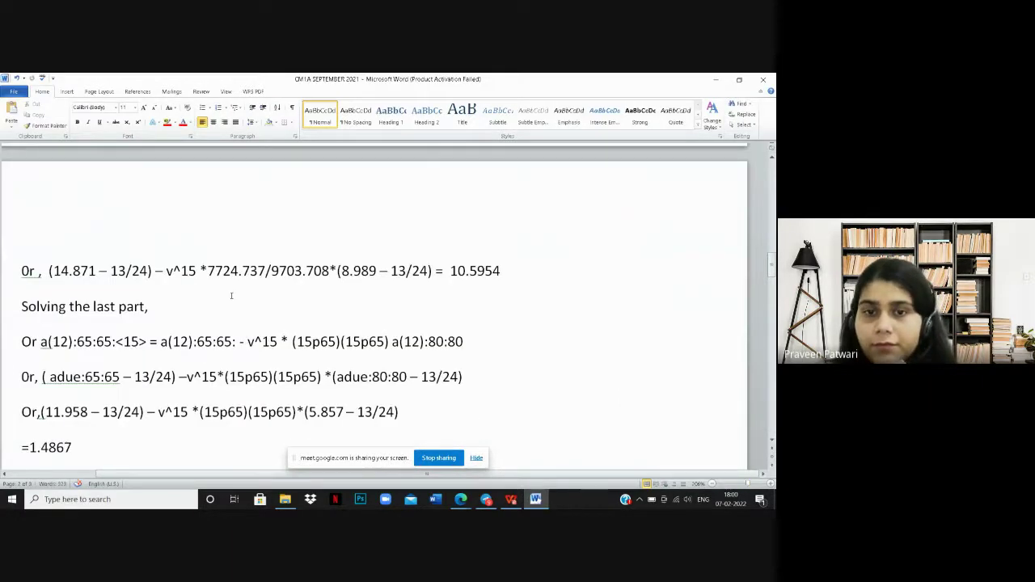
{"action": "scroll", "coordinate": [231, 296], "scroll_direction": "down", "scroll_amount": 2}
{"action": "scroll", "coordinate": [231, 296], "scroll_direction": "down", "scroll_amount": 2}
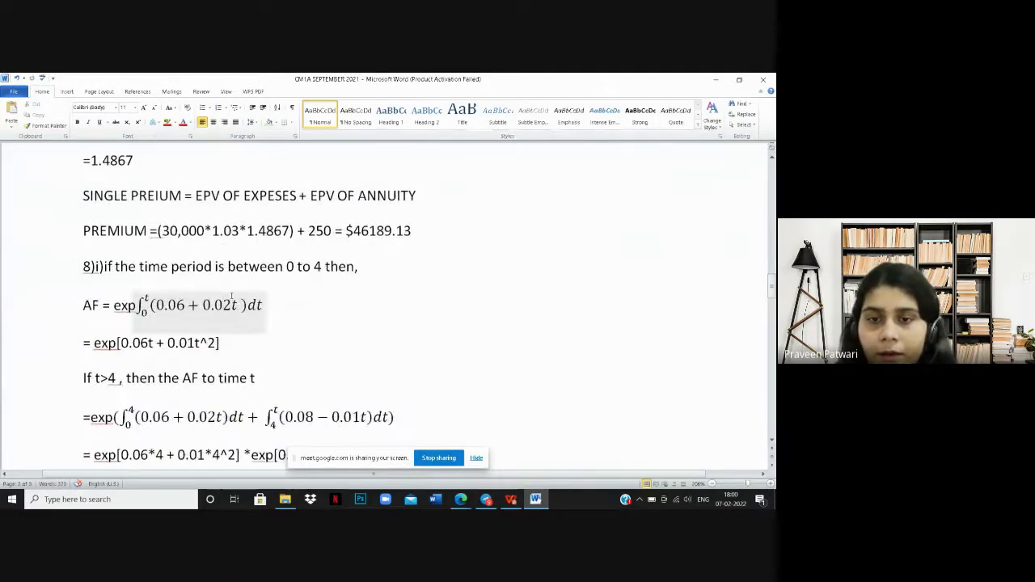
{"action": "scroll", "coordinate": [231, 296], "scroll_direction": "down", "scroll_amount": 2}
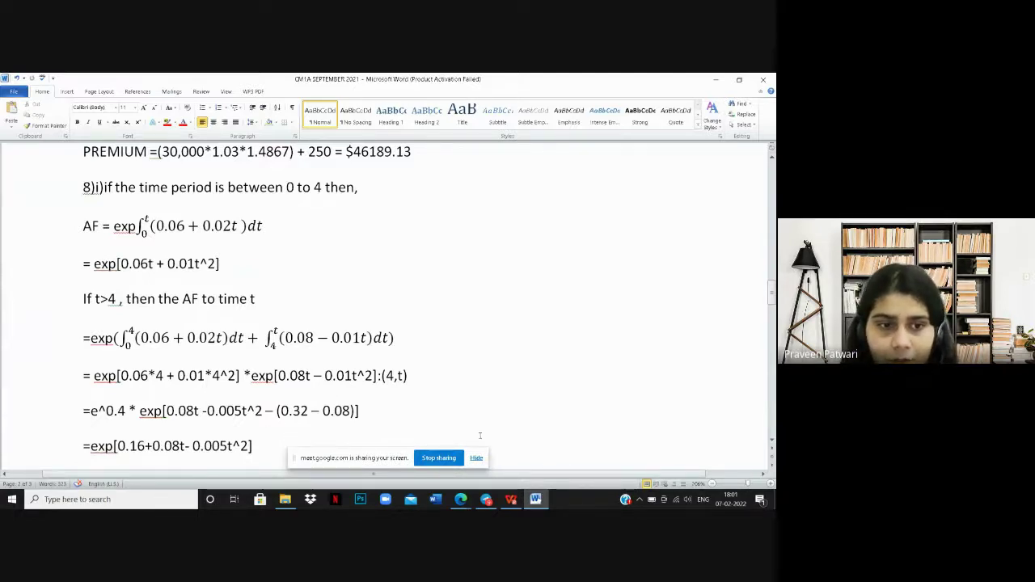
Scroll through part (ii) to part (iii)'s monthly-yield equation equal to 1451.46, then stop sharing.
{"action": "scroll", "coordinate": [445, 396], "scroll_direction": "down", "scroll_amount": 1}
{"action": "scroll", "coordinate": [413, 359], "scroll_direction": "down", "scroll_amount": 2}
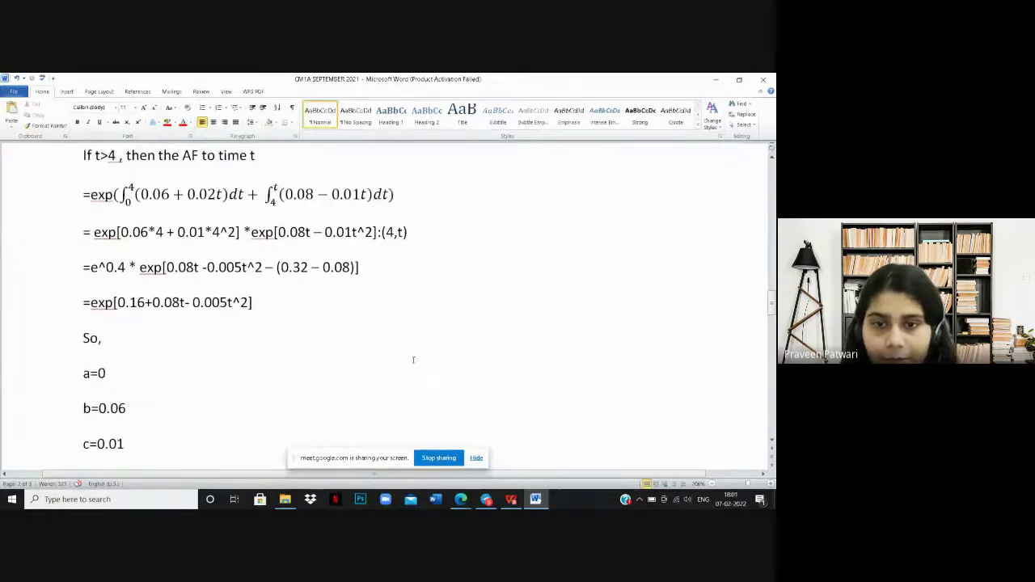
{"action": "scroll", "coordinate": [413, 359], "scroll_direction": "down", "scroll_amount": 9}
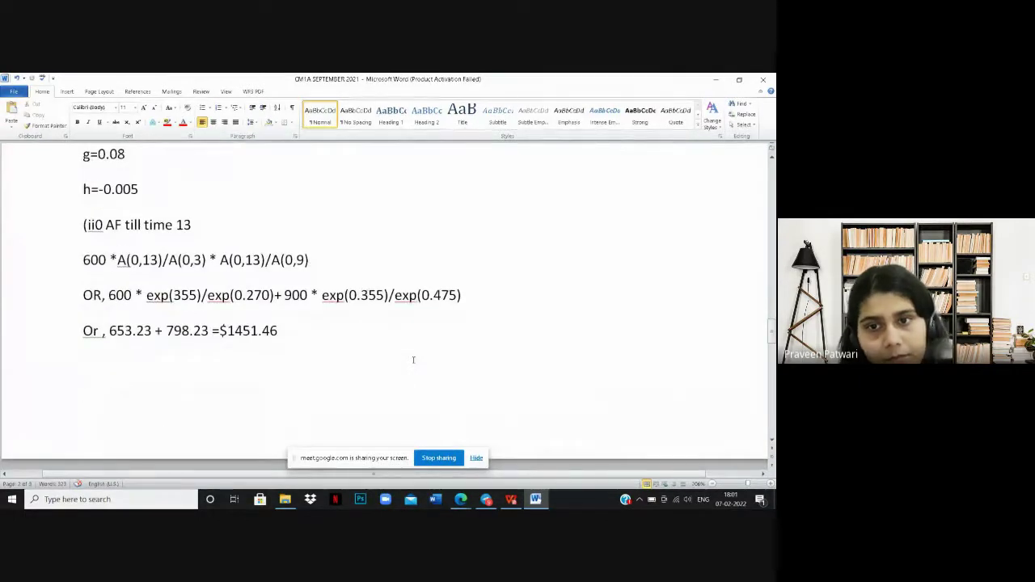
{"action": "scroll", "coordinate": [413, 360], "scroll_direction": "down", "scroll_amount": 1}
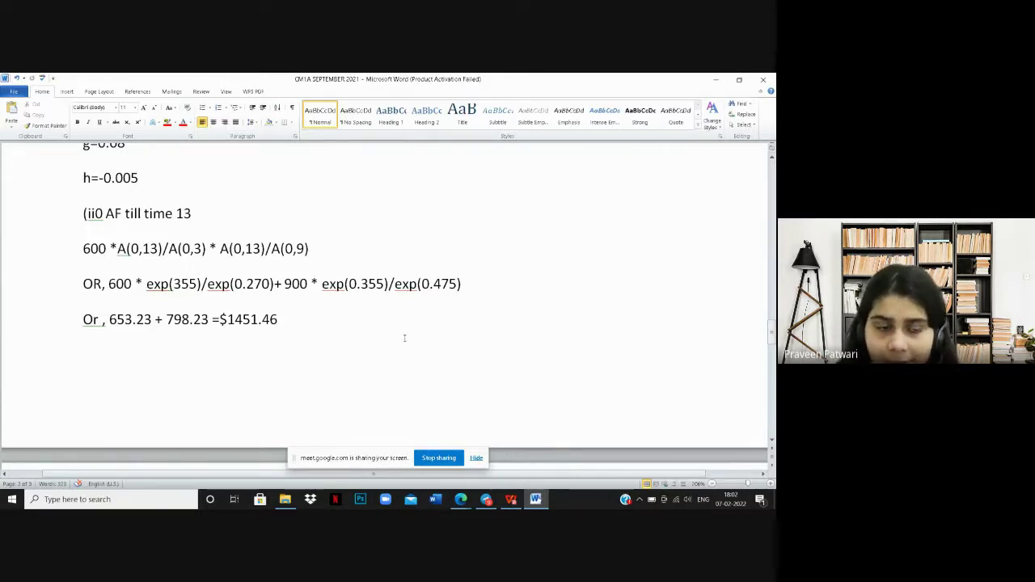
{"action": "scroll", "coordinate": [404, 338], "scroll_direction": "down", "scroll_amount": 2}
{"action": "scroll", "coordinate": [404, 338], "scroll_direction": "down", "scroll_amount": 3}
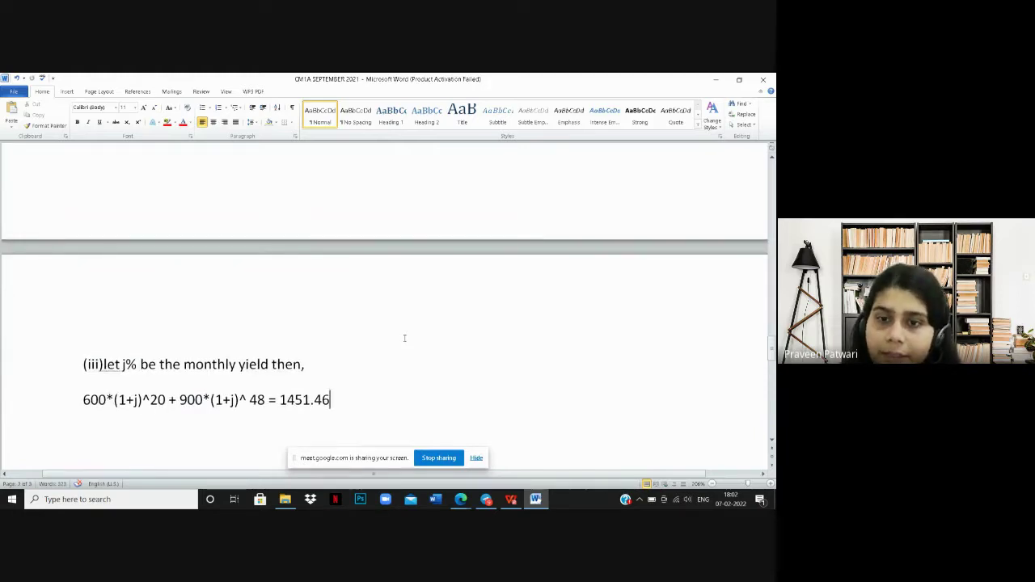
{"action": "left_click", "coordinate": [440, 459]}
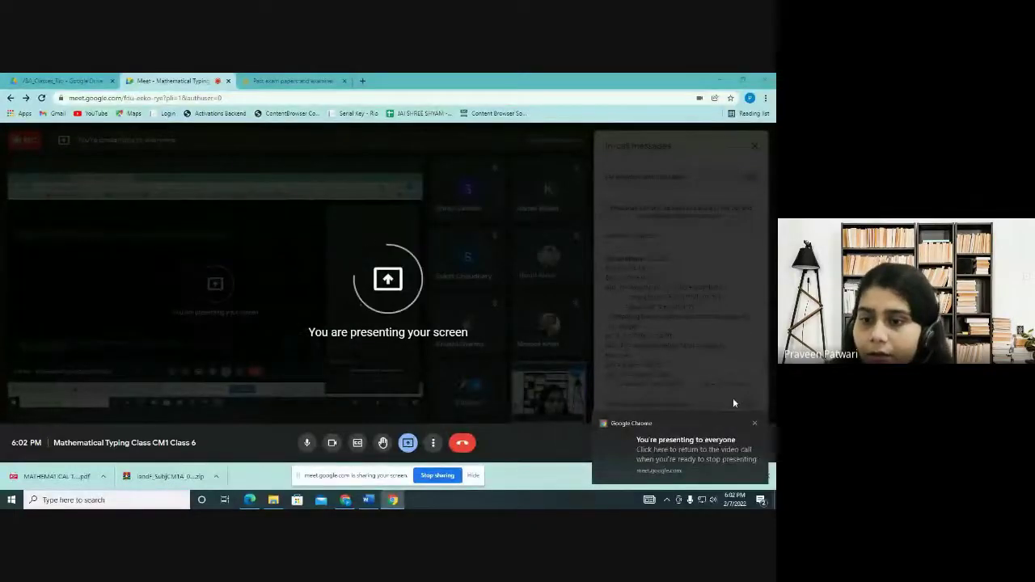
Dismiss the 'You are presenting your screen' overlay to see the student's Q8(i) chat solution.
{"action": "left_click", "coordinate": [752, 424]}
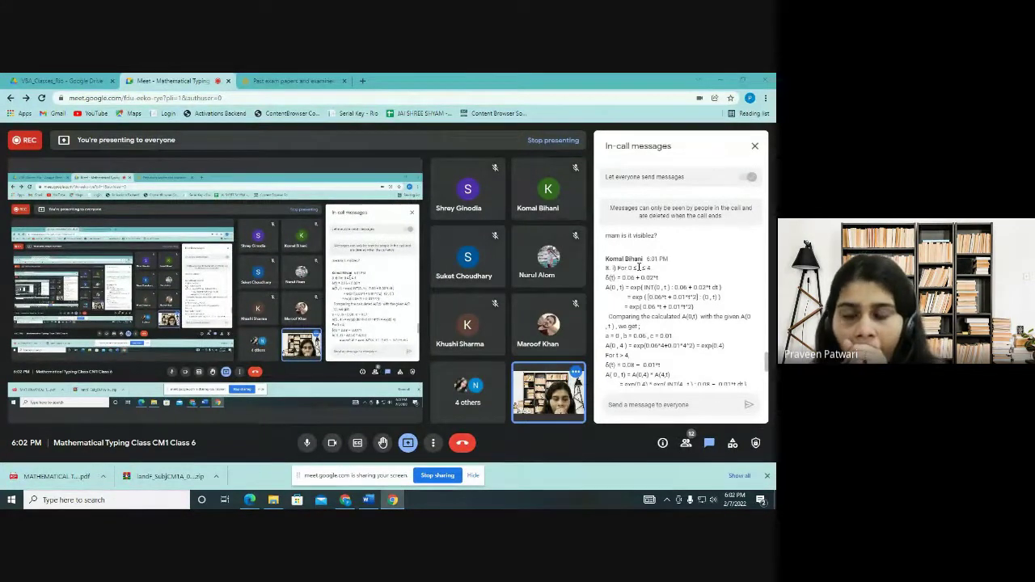
{"action": "left_click_drag", "start_coordinate": [608, 277], "coordinate": [659, 278]}
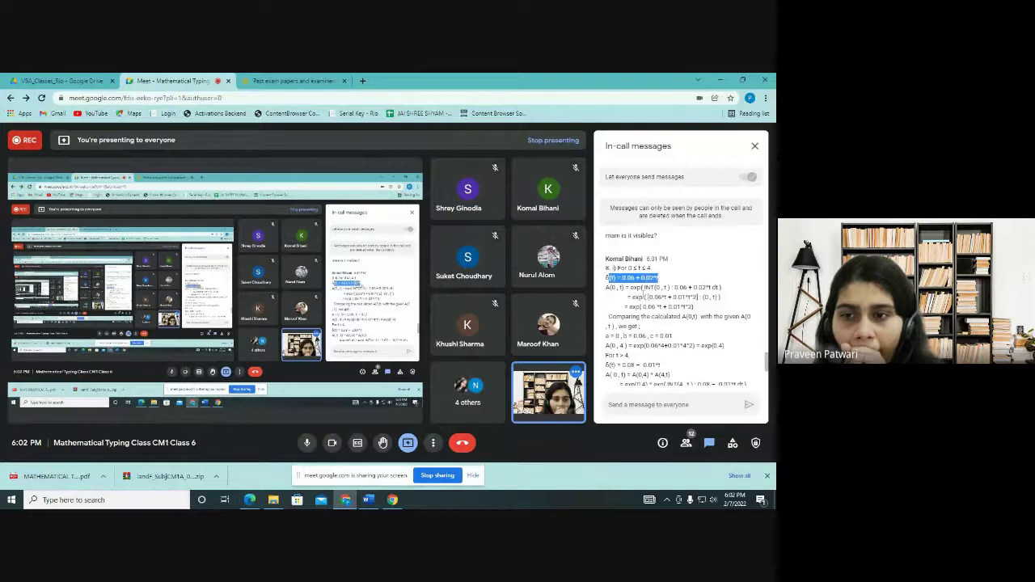
{"action": "left_click", "coordinate": [642, 296]}
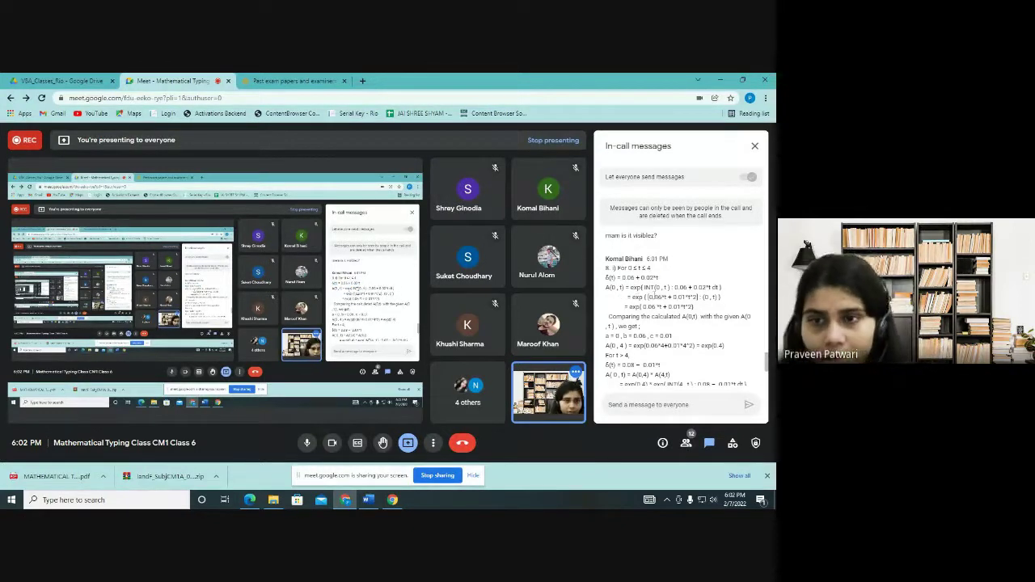
{"action": "left_click_drag", "start_coordinate": [645, 288], "coordinate": [717, 288]}
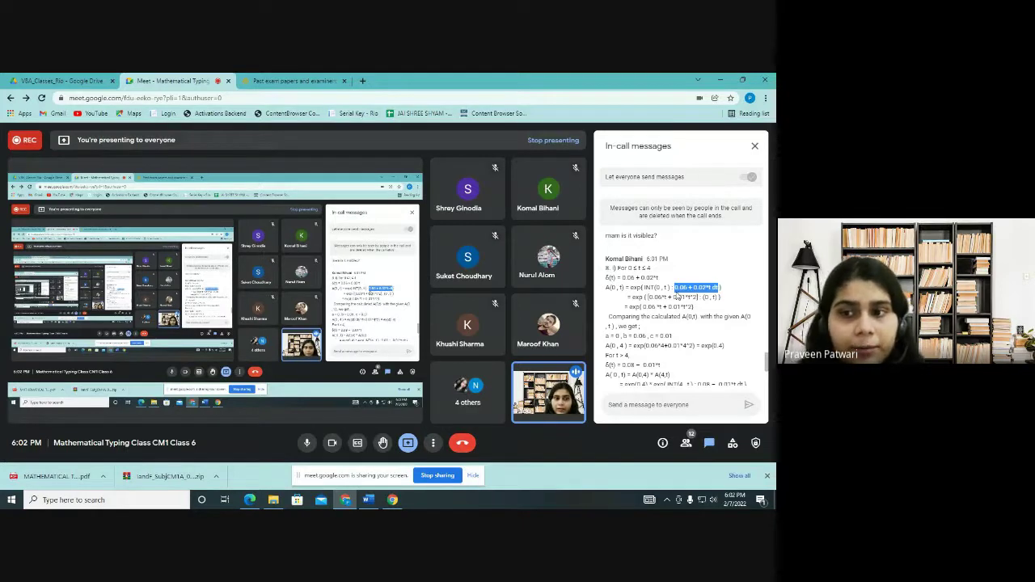
{"action": "left_click", "coordinate": [675, 287]}
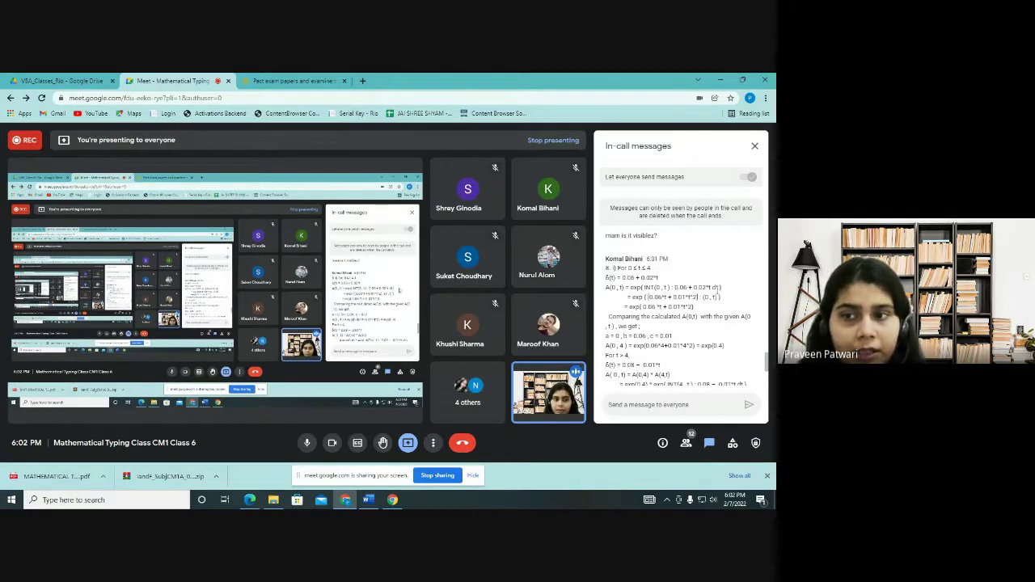
{"action": "left_click_drag", "start_coordinate": [718, 288], "coordinate": [673, 288]}
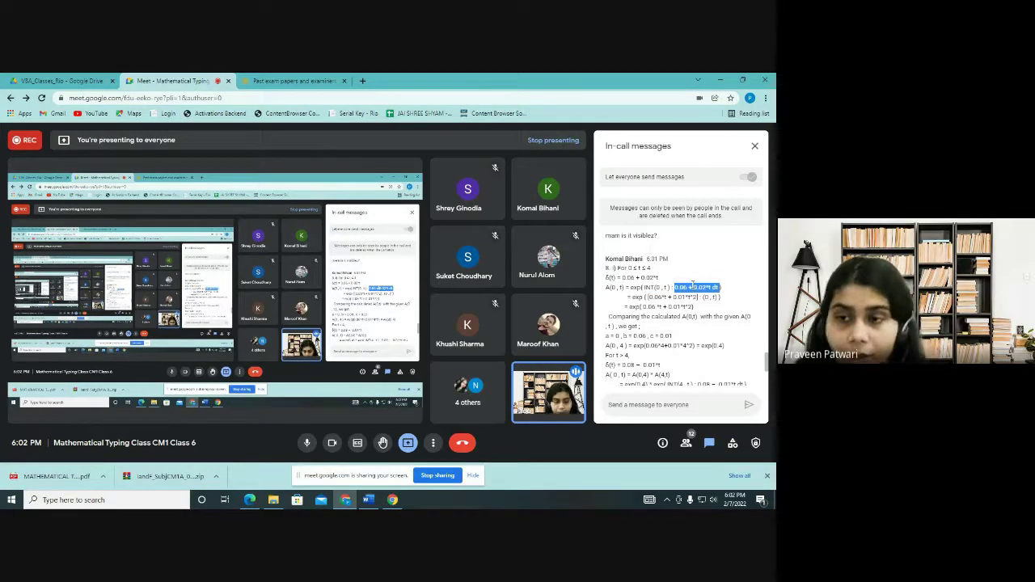
{"action": "left_click", "coordinate": [693, 285]}
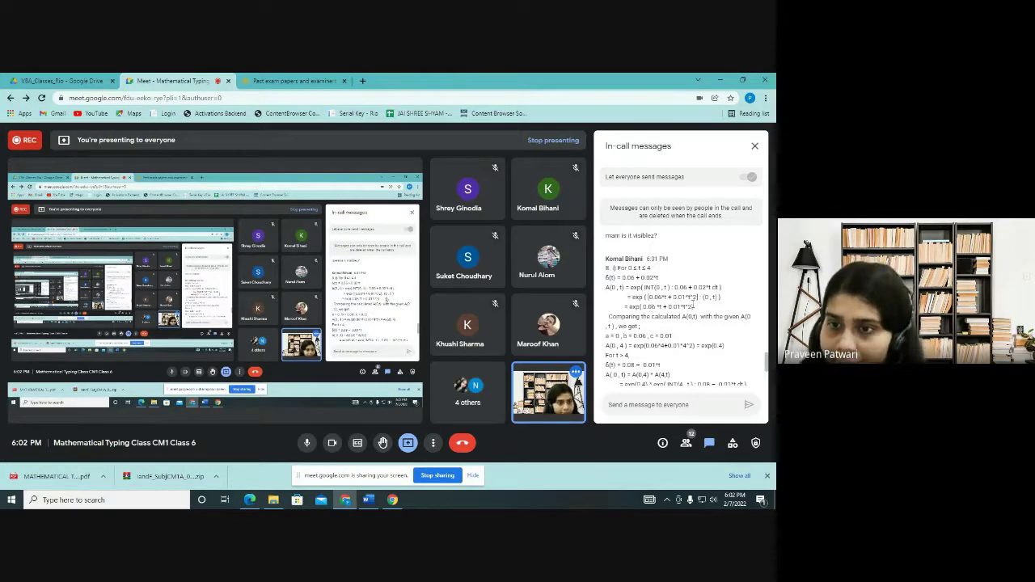
{"action": "left_click_drag", "start_coordinate": [649, 296], "coordinate": [719, 297]}
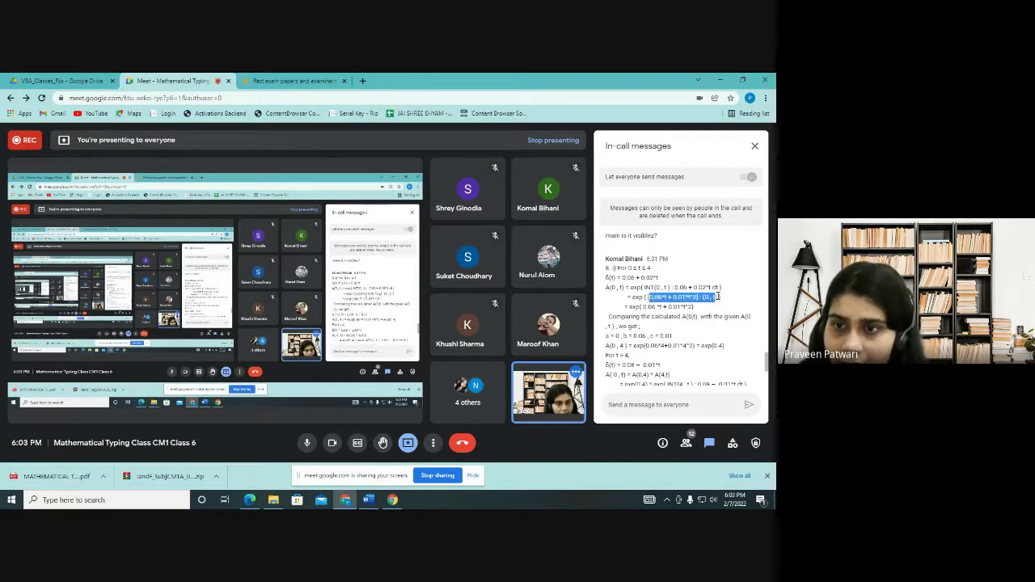
{"action": "left_click", "coordinate": [689, 324]}
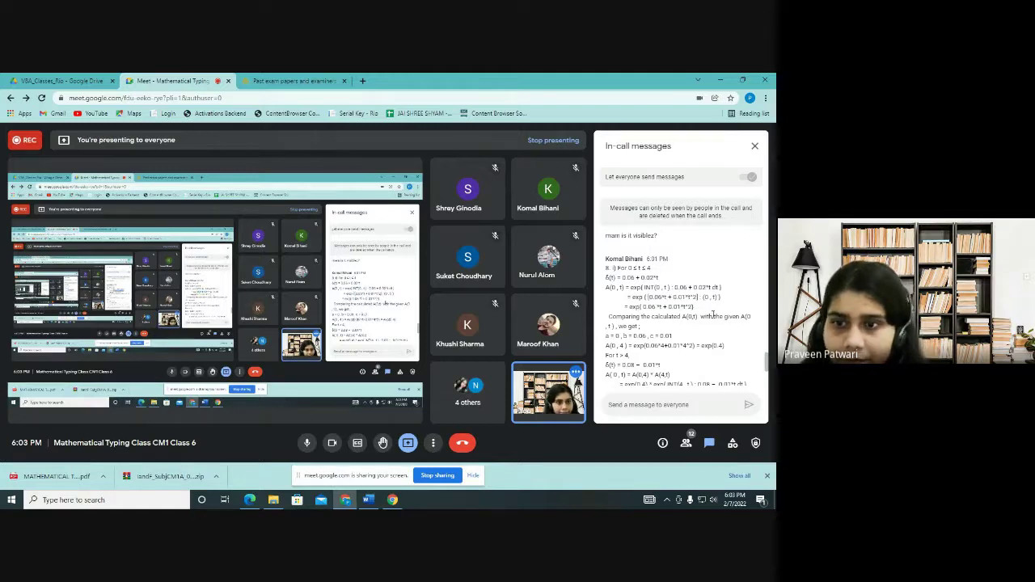
{"action": "scroll", "coordinate": [695, 315], "scroll_direction": "down", "scroll_amount": 1}
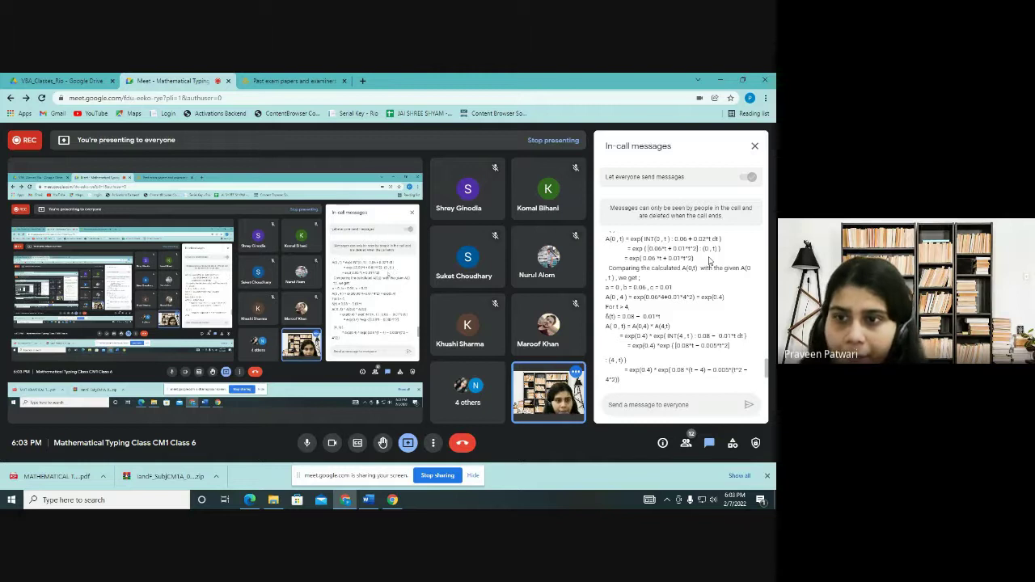
{"action": "scroll", "coordinate": [687, 274], "scroll_direction": "up", "scroll_amount": 1}
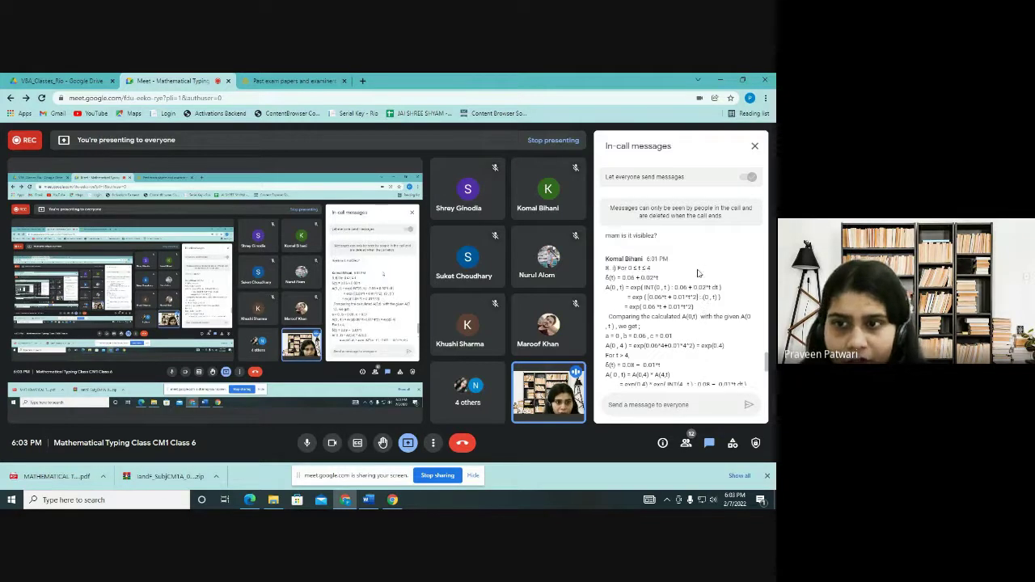
{"action": "left_click_drag", "start_coordinate": [671, 288], "coordinate": [719, 295]}
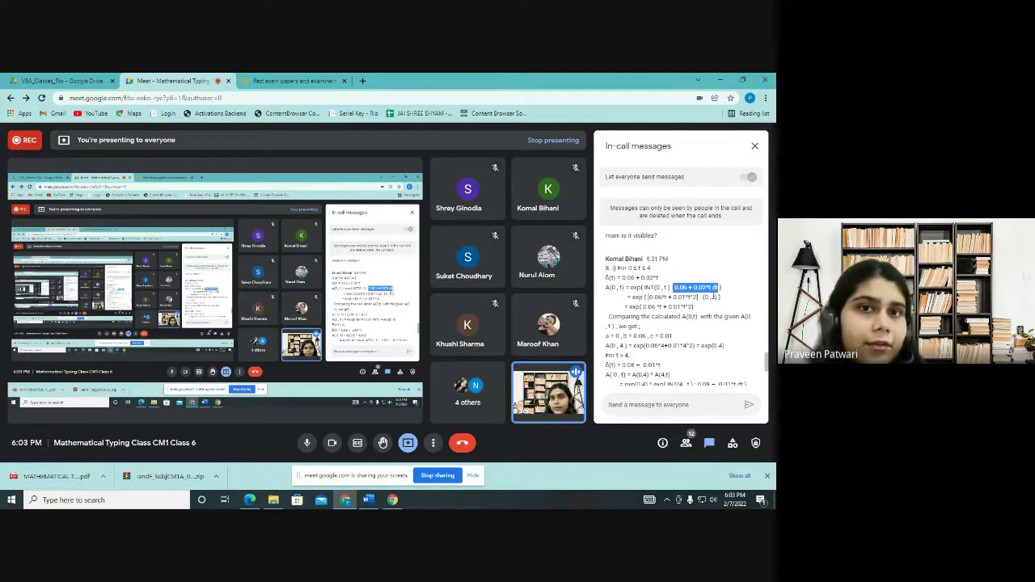
{"action": "left_click", "coordinate": [657, 288]}
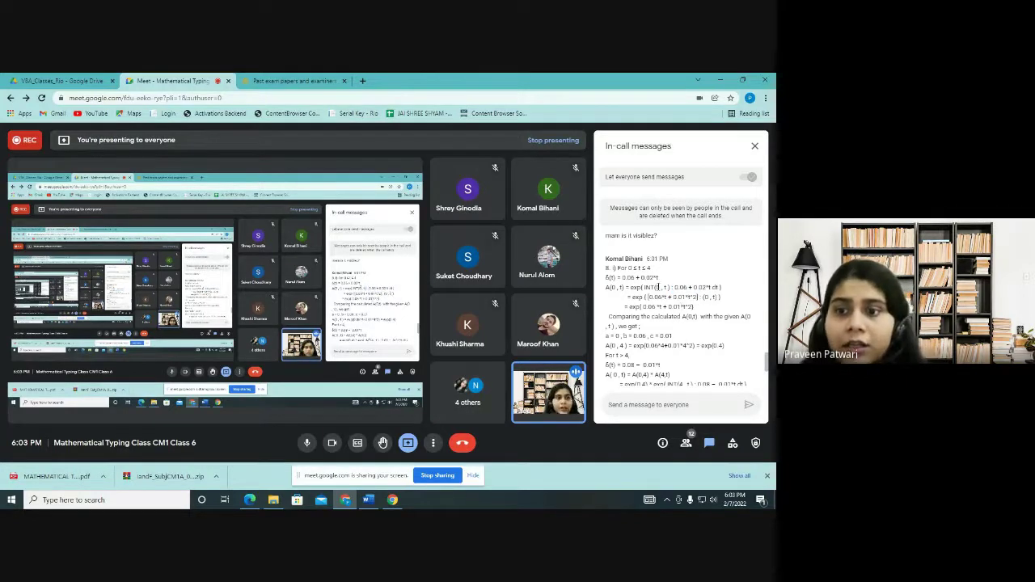
{"action": "left_click_drag", "start_coordinate": [644, 288], "coordinate": [720, 287]}
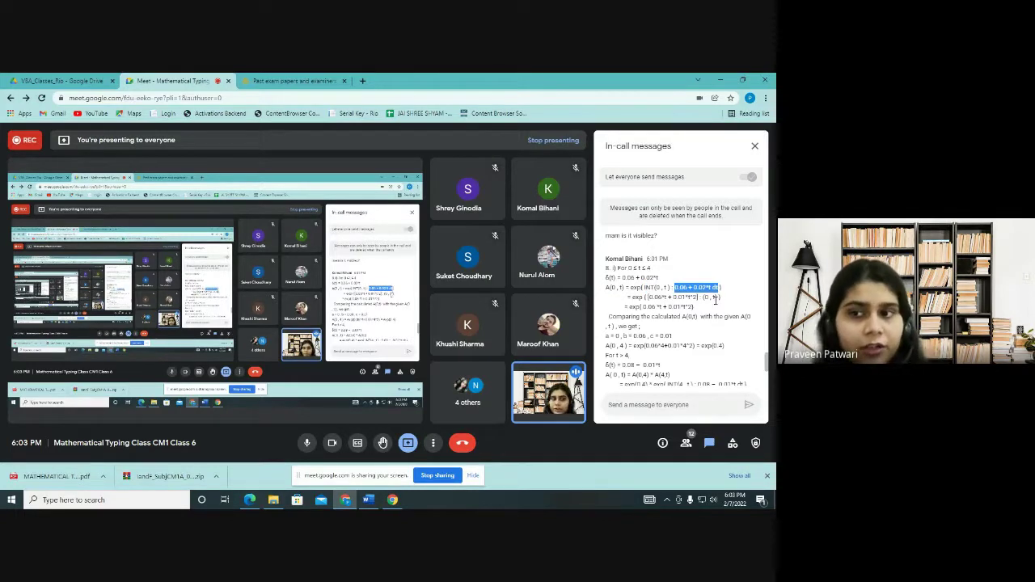
{"action": "double_click", "coordinate": [666, 287]}
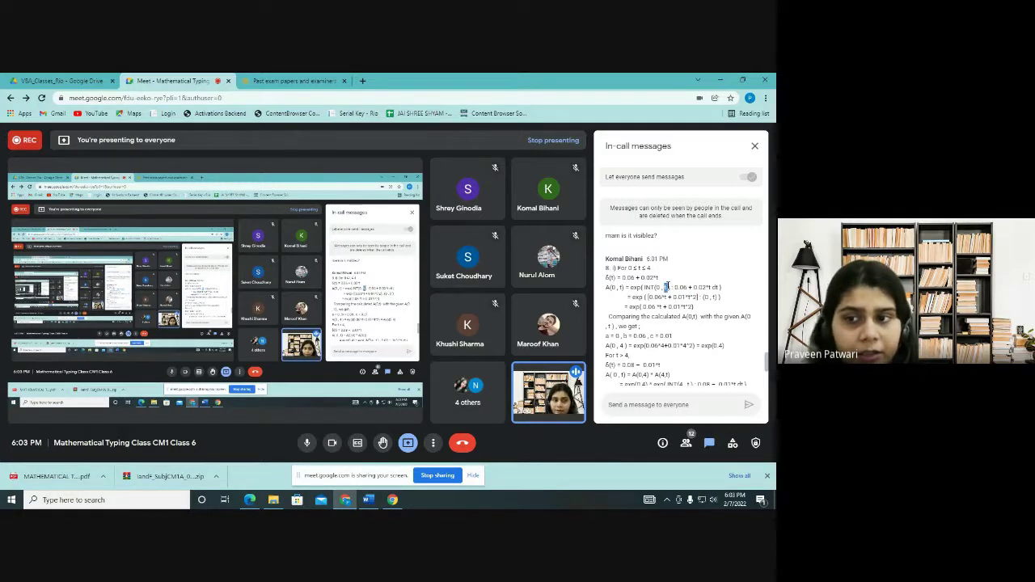
{"action": "left_click_drag", "start_coordinate": [705, 288], "coordinate": [719, 288]}
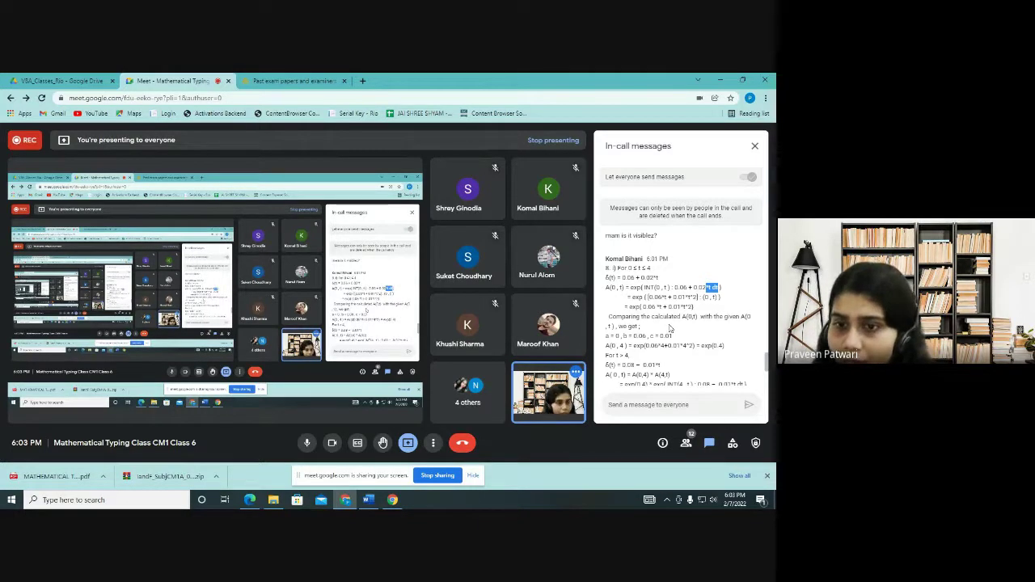
{"action": "scroll", "coordinate": [669, 327], "scroll_direction": "down", "scroll_amount": 1}
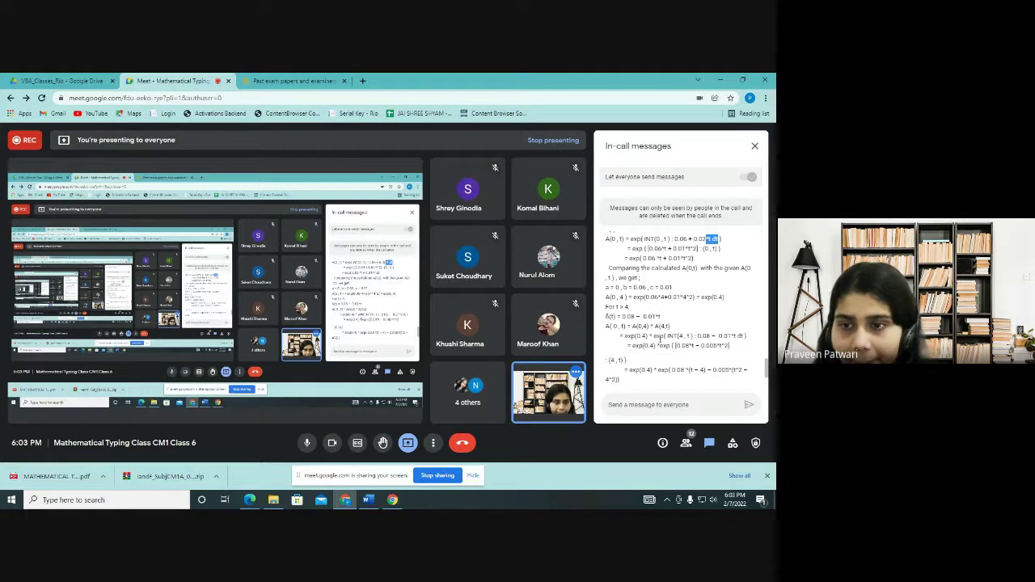
{"action": "left_click_drag", "start_coordinate": [659, 335], "coordinate": [745, 336]}
{"action": "left_click", "coordinate": [685, 345]}
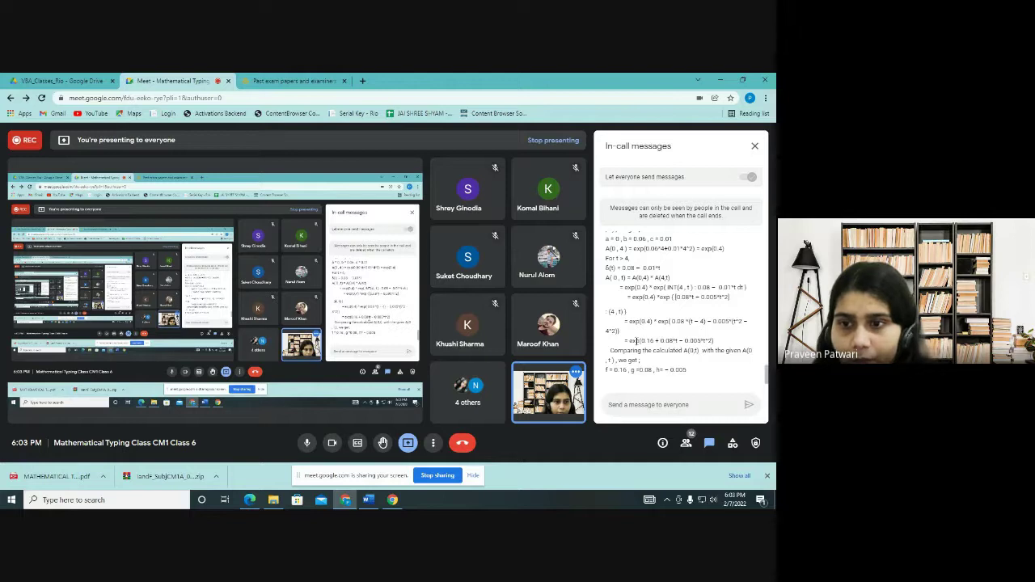
{"action": "left_click_drag", "start_coordinate": [632, 340], "coordinate": [712, 340]}
{"action": "left_click", "coordinate": [644, 362]}
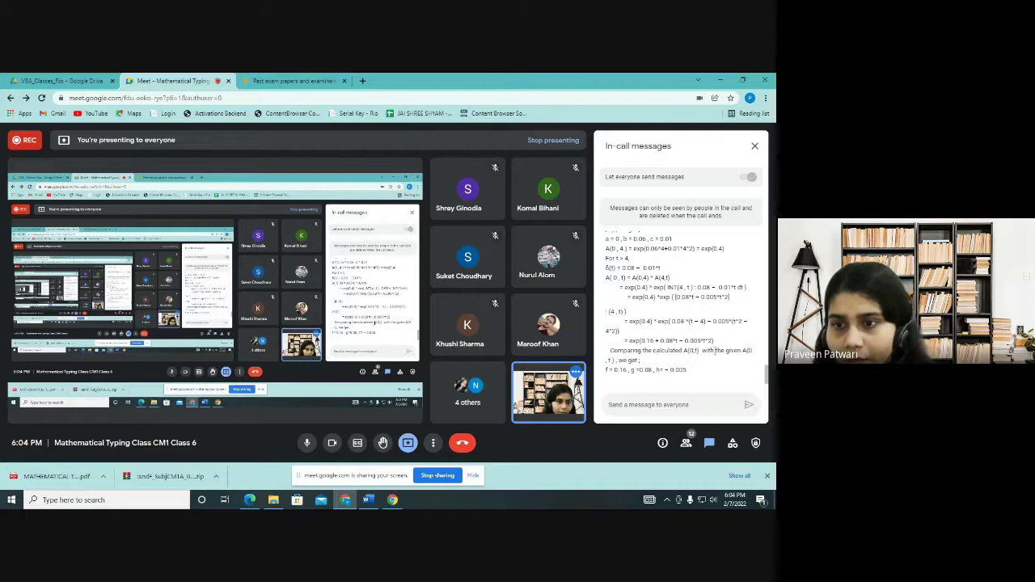
{"action": "scroll", "coordinate": [703, 374], "scroll_direction": "up", "scroll_amount": 2}
{"action": "scroll", "coordinate": [702, 374], "scroll_direction": "down", "scroll_amount": 2}
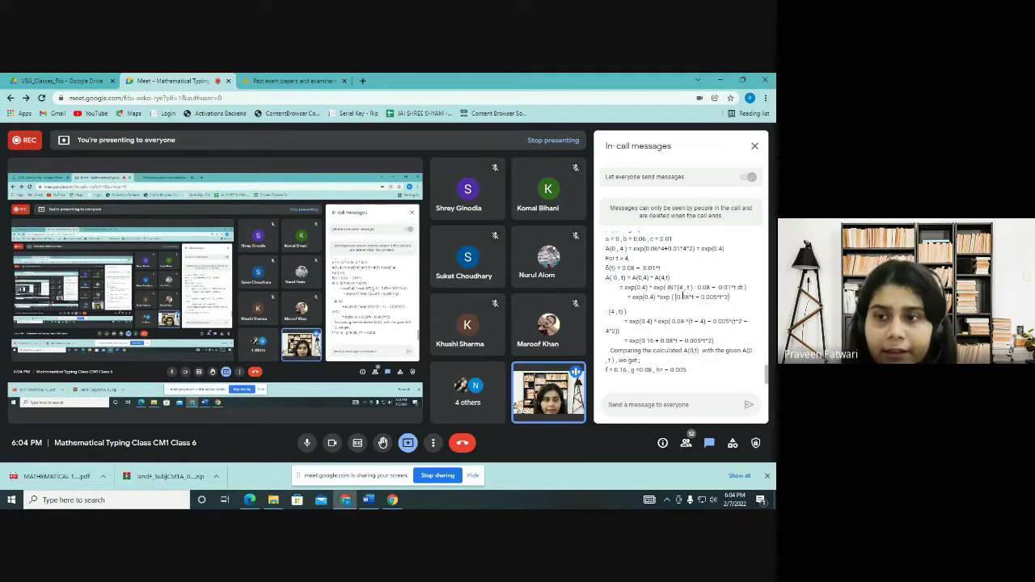
{"action": "left_click_drag", "start_coordinate": [669, 287], "coordinate": [674, 288]}
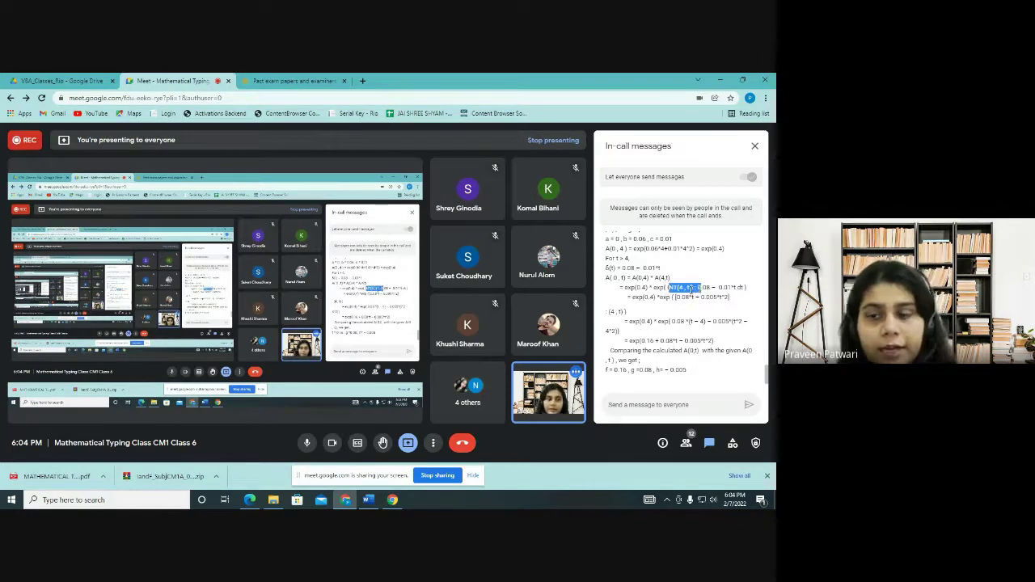
{"action": "left_click", "coordinate": [670, 275]}
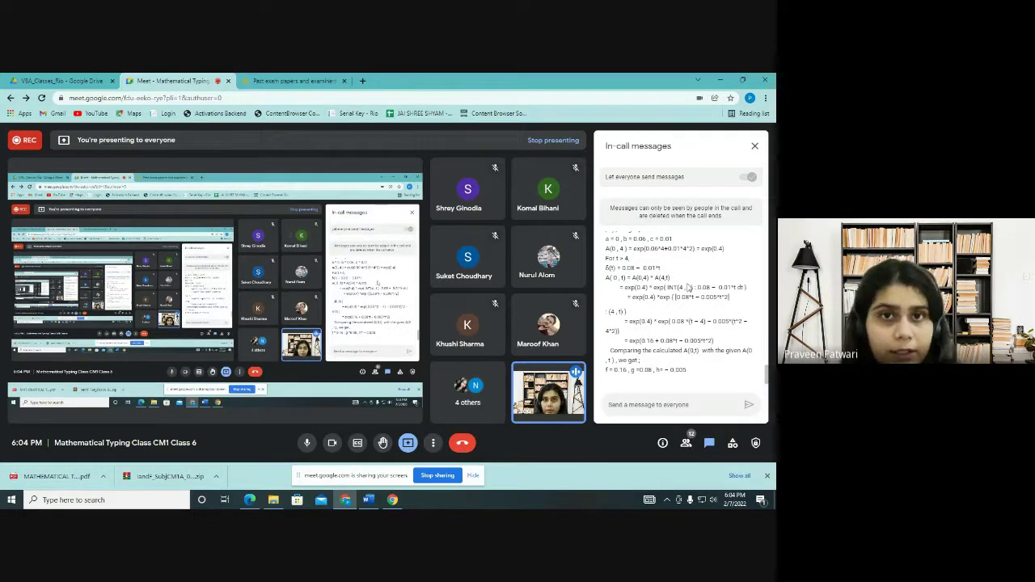
{"action": "left_click_drag", "start_coordinate": [688, 298], "coordinate": [733, 301]}
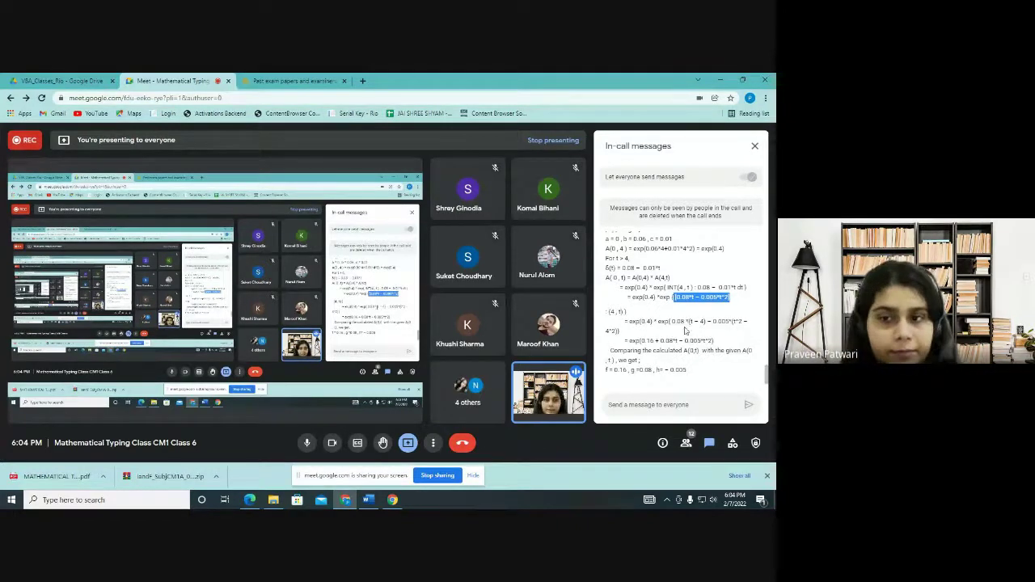
{"action": "left_click", "coordinate": [647, 339]}
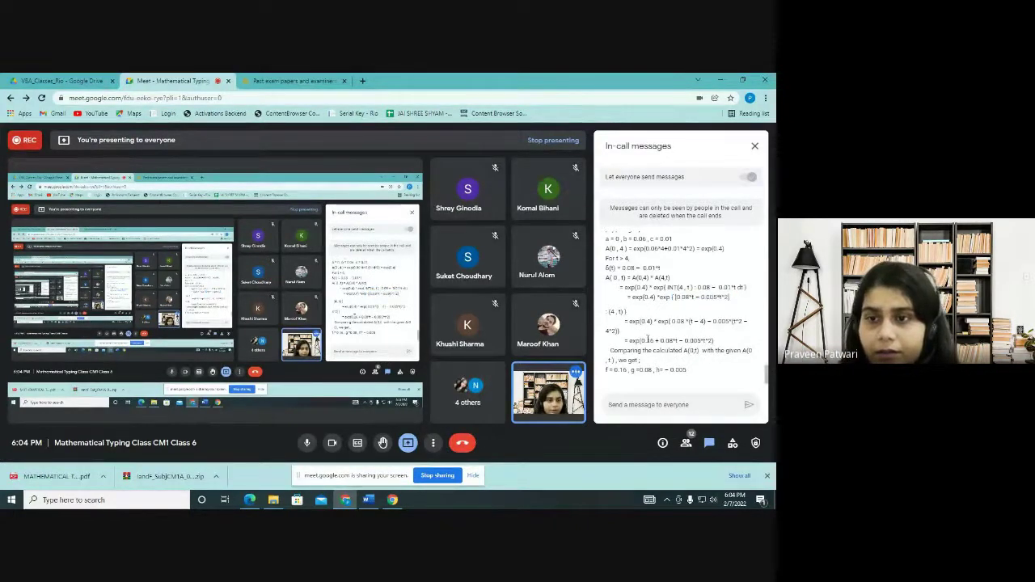
{"action": "scroll", "coordinate": [648, 340], "scroll_direction": "up", "scroll_amount": 3}
{"action": "scroll", "coordinate": [647, 340], "scroll_direction": "down", "scroll_amount": 1}
{"action": "scroll", "coordinate": [647, 335], "scroll_direction": "up", "scroll_amount": 1}
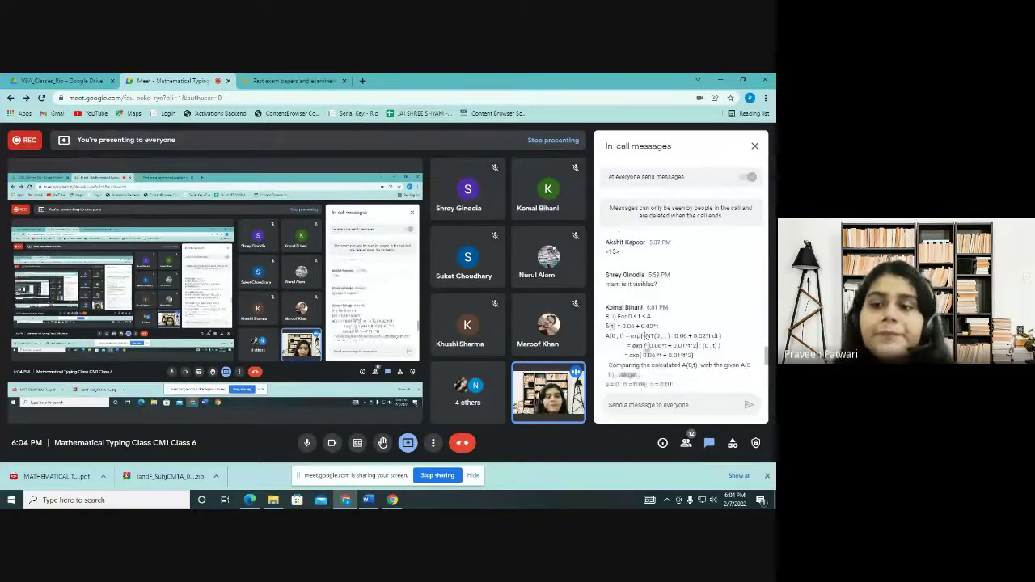
{"action": "scroll", "coordinate": [645, 339], "scroll_direction": "down", "scroll_amount": 5}
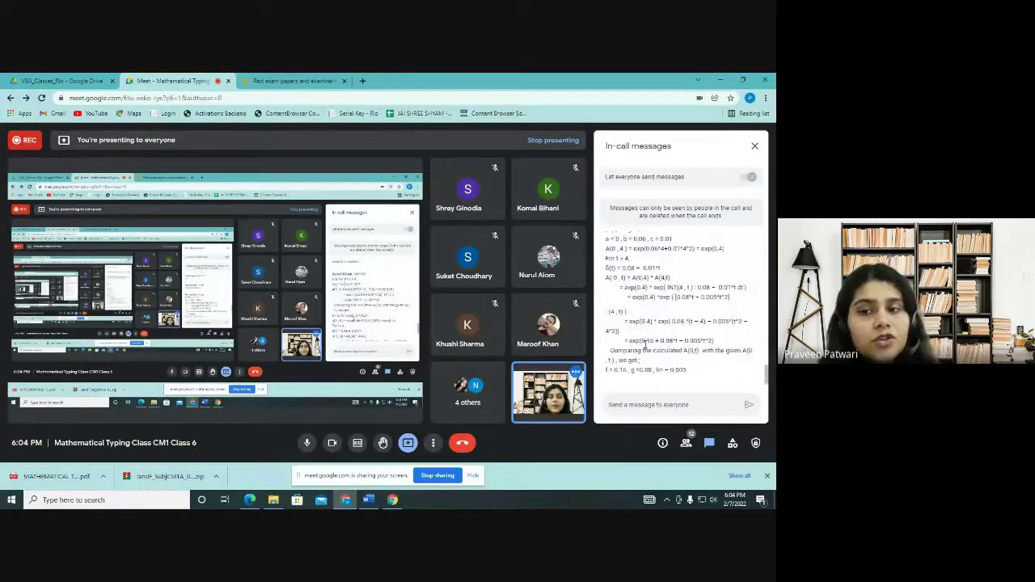
Close the chat, hide the sharing notice, and choose Stop recording from More options.
{"action": "left_click", "coordinate": [754, 146]}
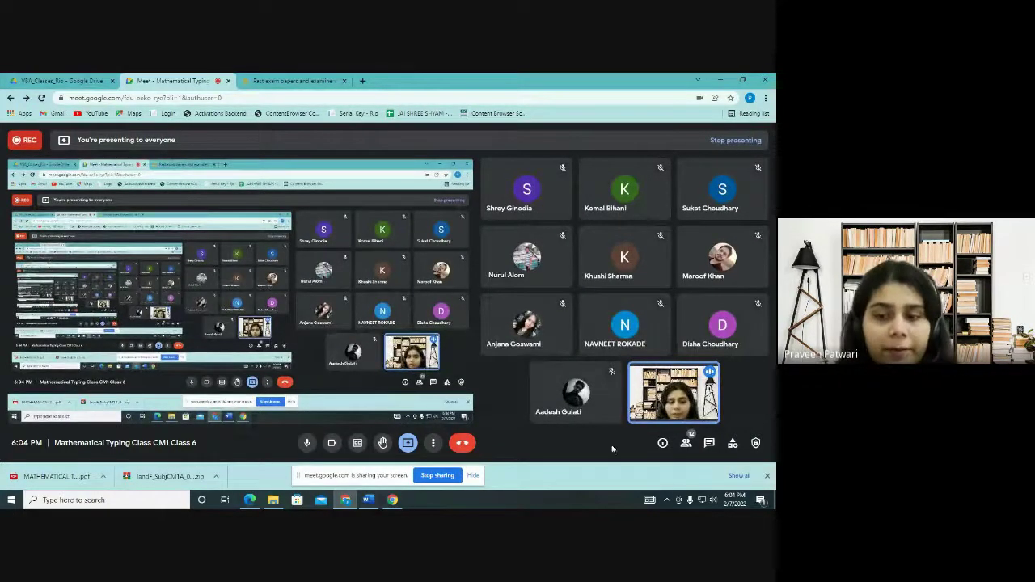
{"action": "left_click", "coordinate": [472, 476]}
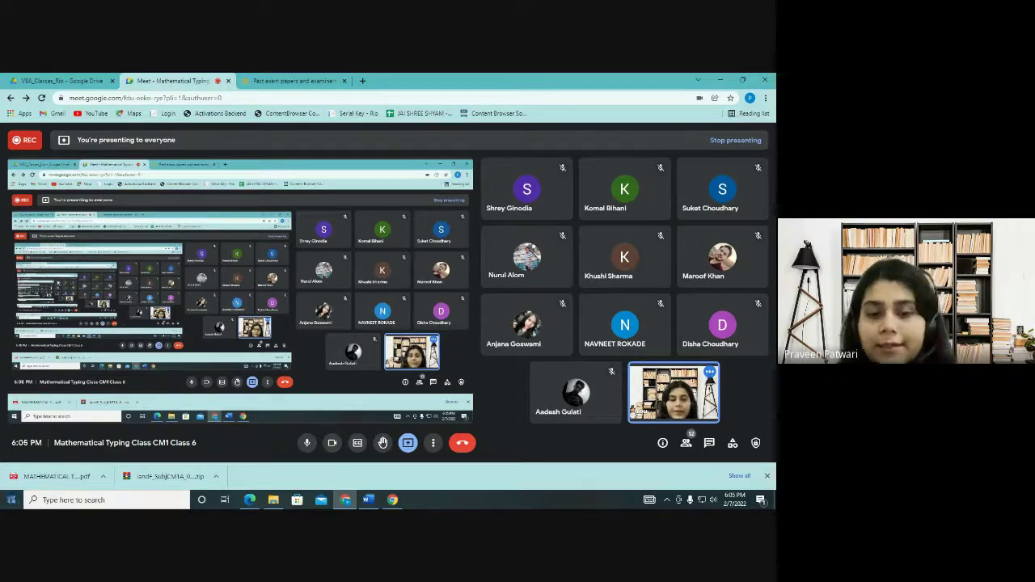
{"action": "left_click", "coordinate": [433, 443]}
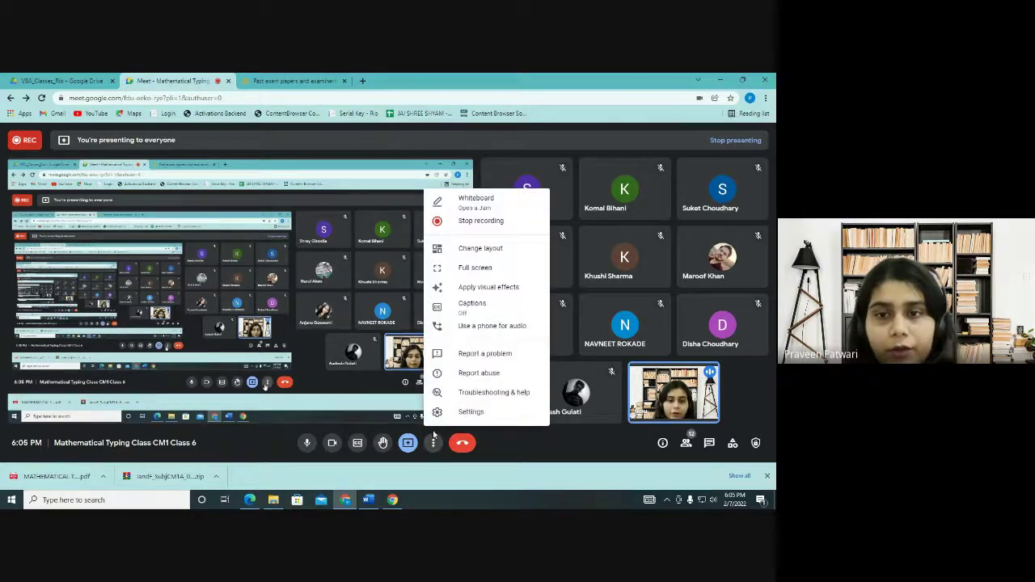
{"action": "left_click", "coordinate": [485, 222]}
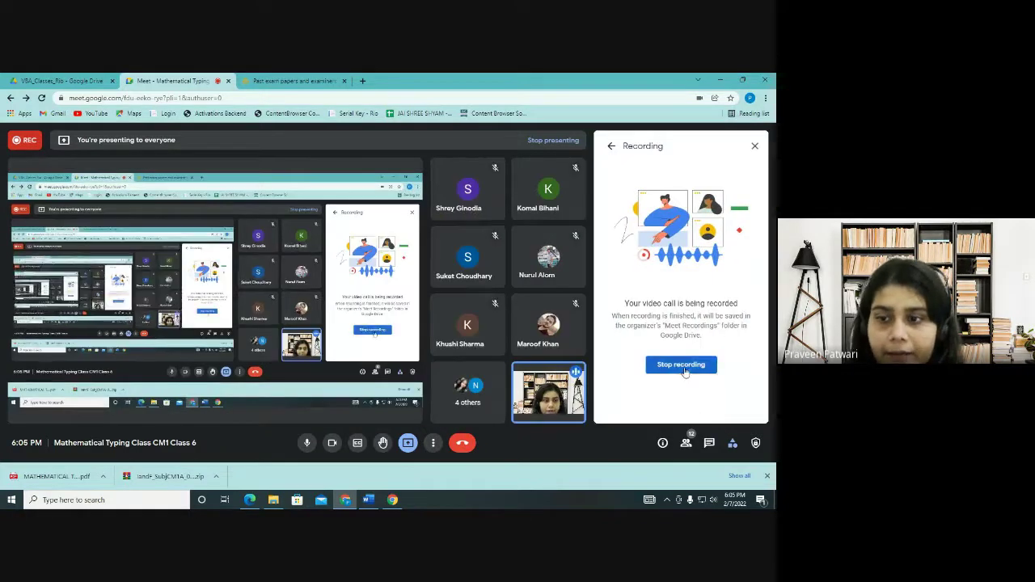
{"action": "left_click", "coordinate": [683, 370]}
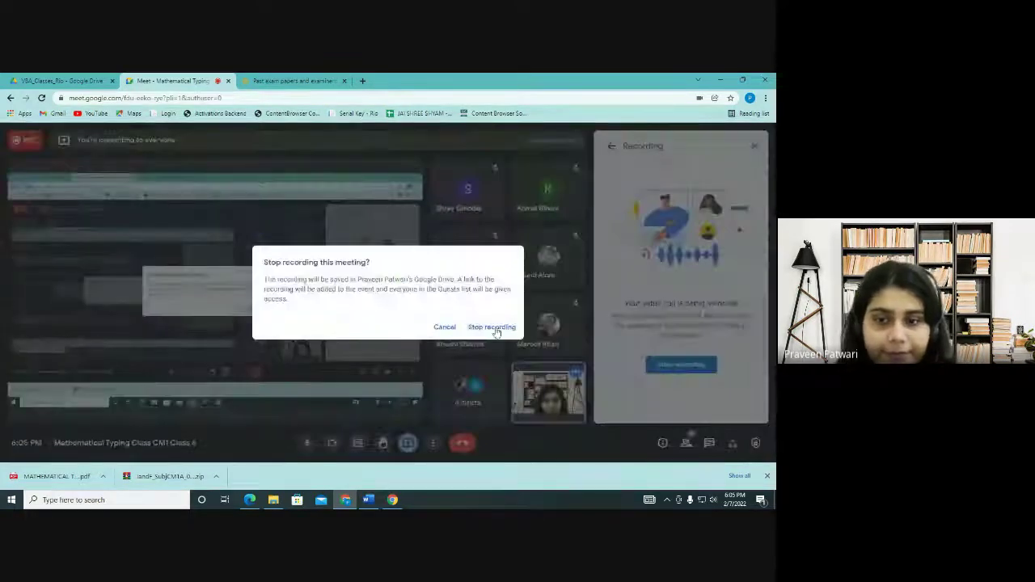